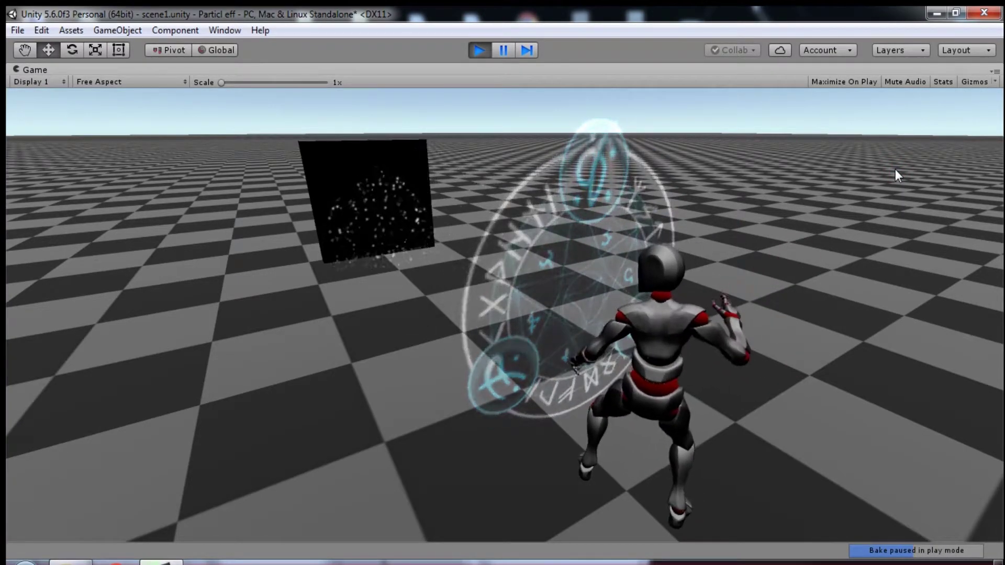
Stop the rune-circle lightning preview and return to the scene editor
key("ctrl+p")
Add a new particle system to the scene and name it 'circle'
right_click(56, 216)
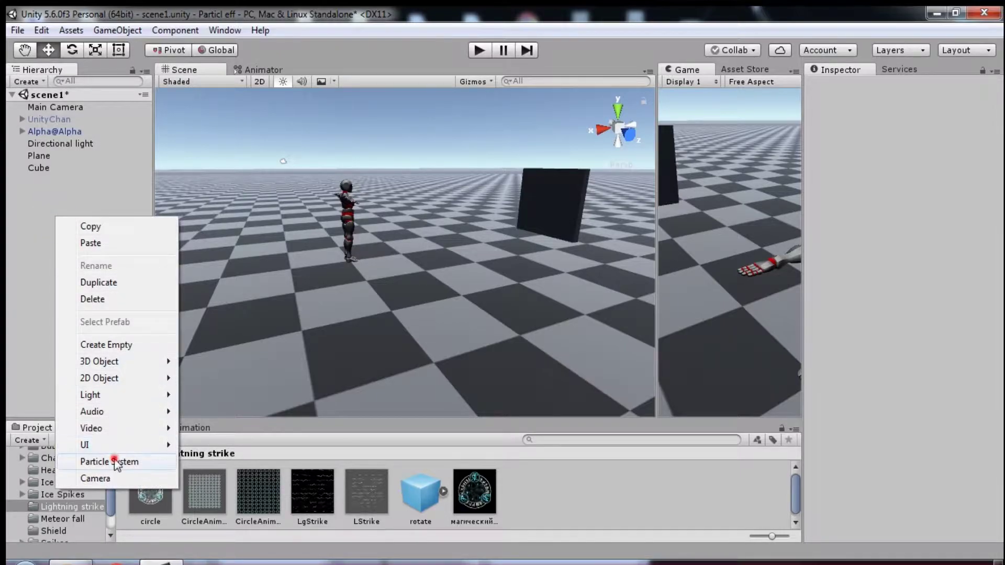
left_click(114, 462)
right_click(58, 180)
left_click(99, 229)
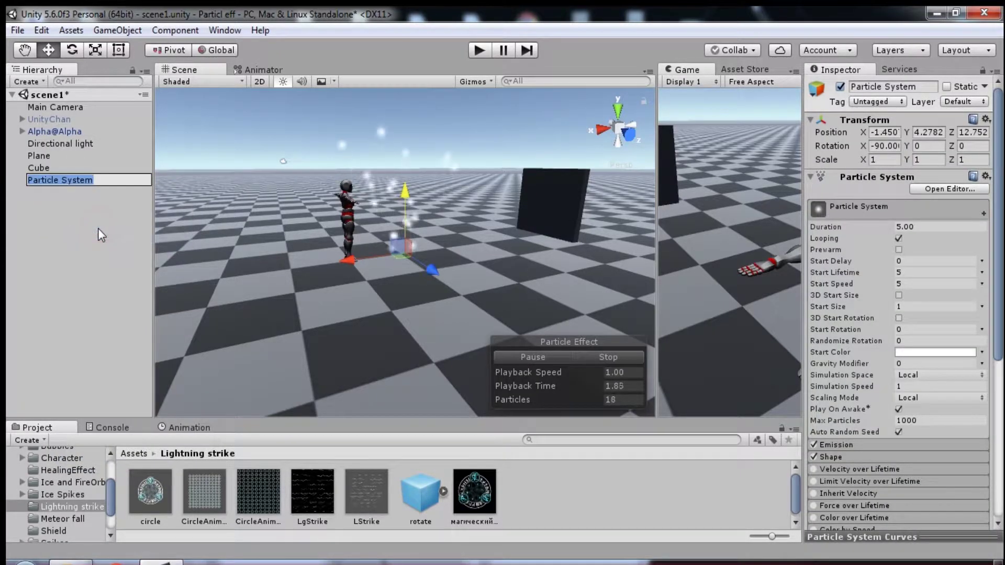
type("cir")
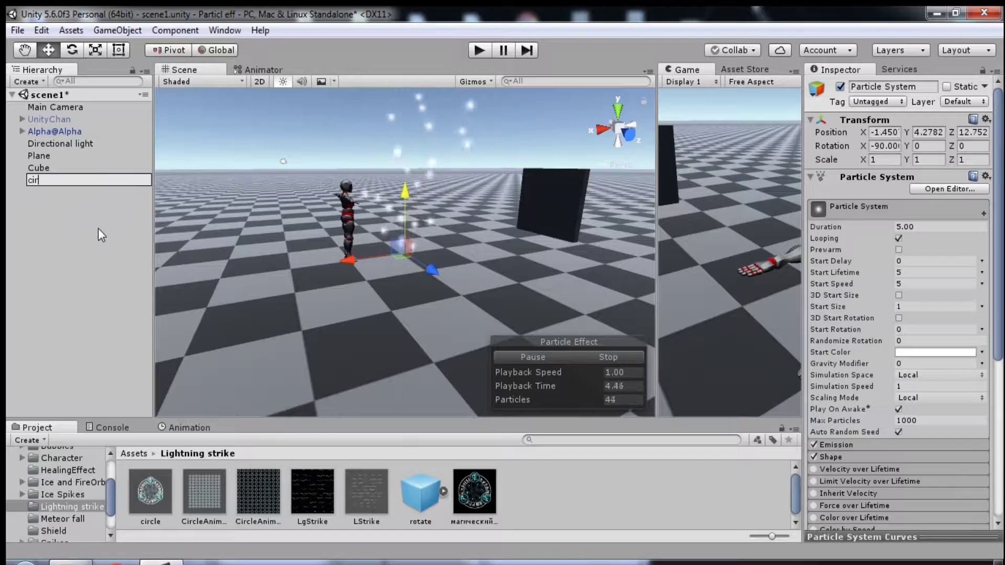
type("cle")
left_click(40, 243)
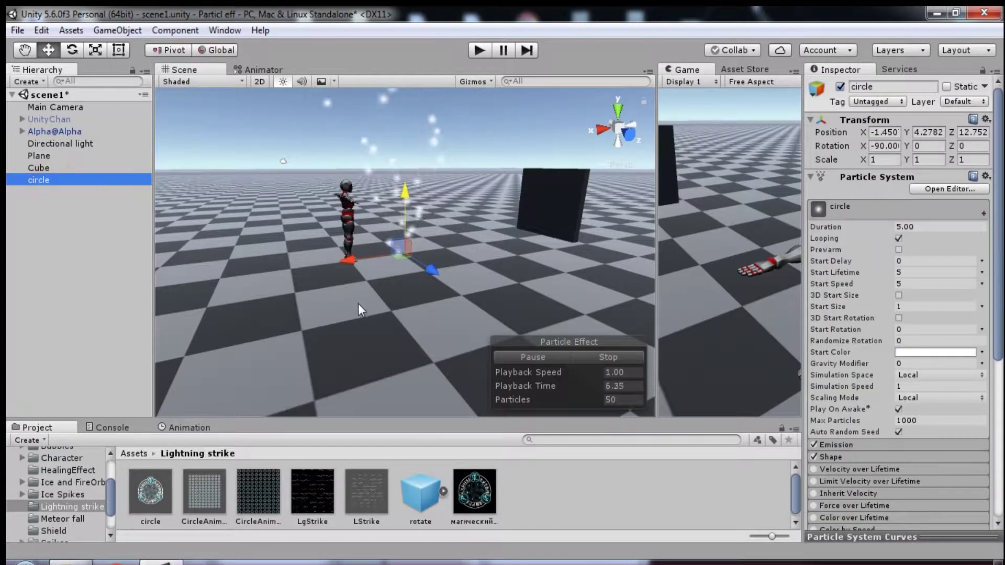
Give circle the CircleAnimatino material and open the CircleAnimation texture in an image viewer
scroll(917, 326, "down", 3)
scroll(890, 366, "down", 8)
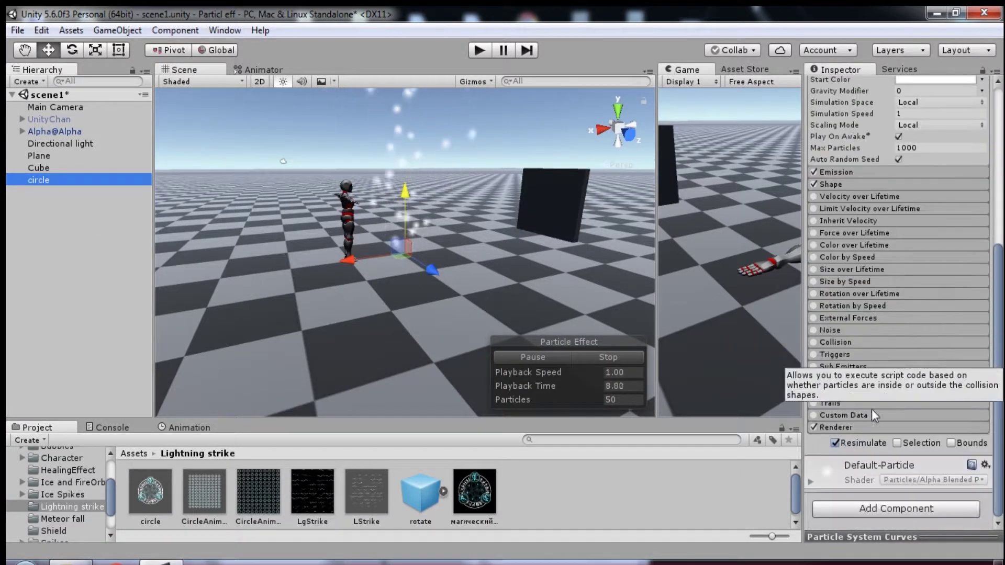
left_click(865, 428)
scroll(941, 331, "down", 3)
left_click(982, 327)
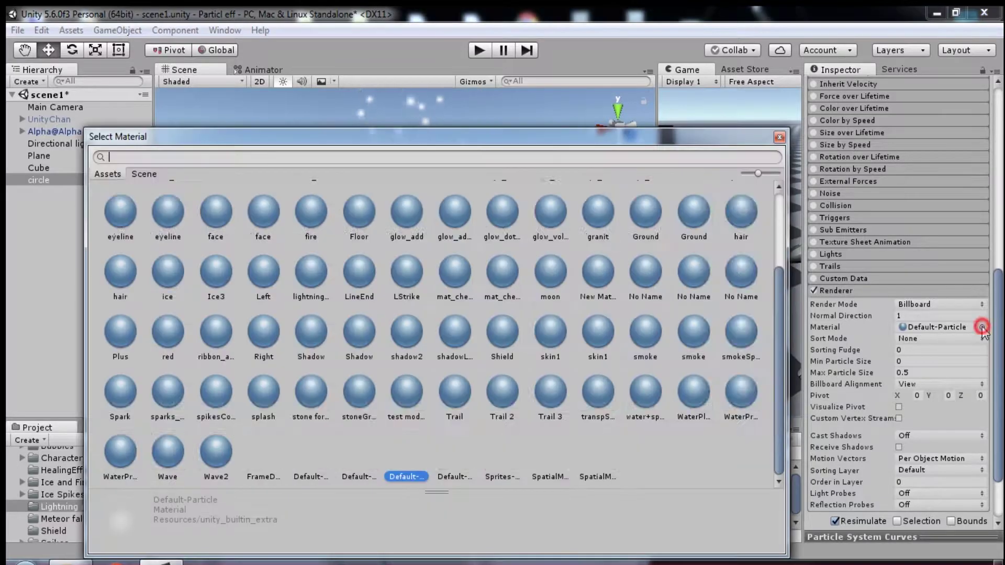
scroll(412, 272, "up", 3)
left_click(359, 268)
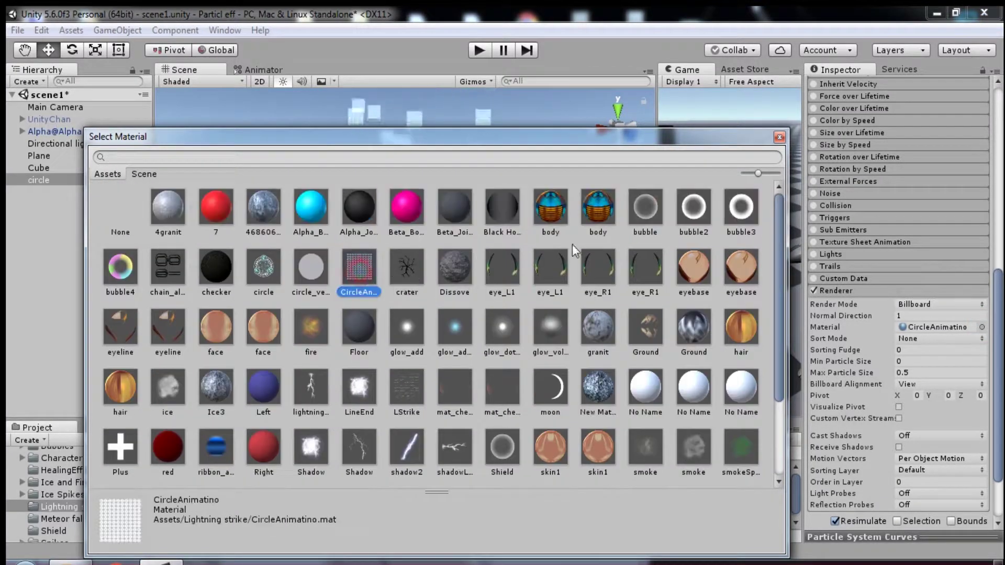
left_click(778, 139)
double_click(259, 485)
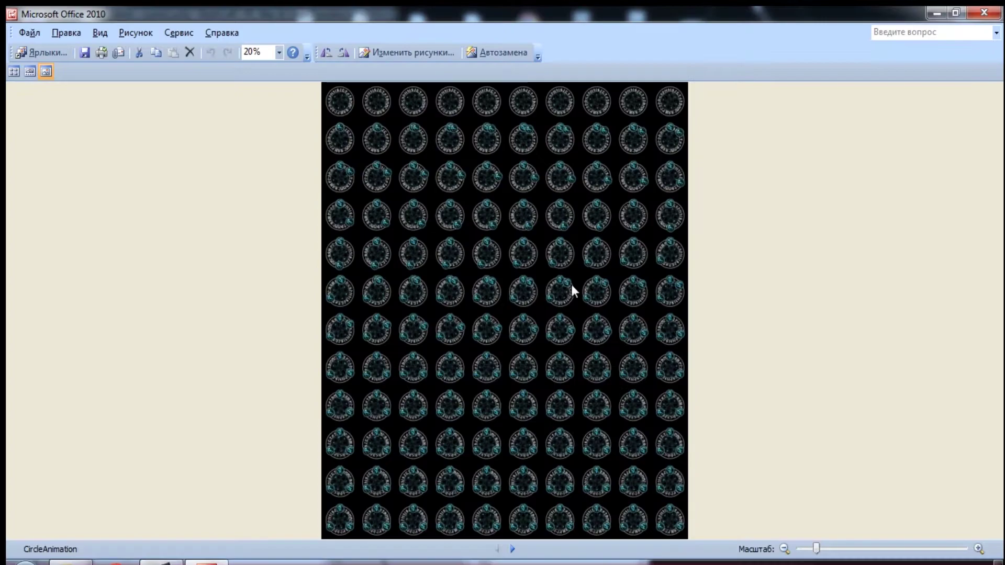
Zoom in on the rune-circle sprite sheet, scroll to its top, then close Picture Manager
left_click_drag(818, 550, 838, 550)
left_click_drag(998, 356, 999, 285)
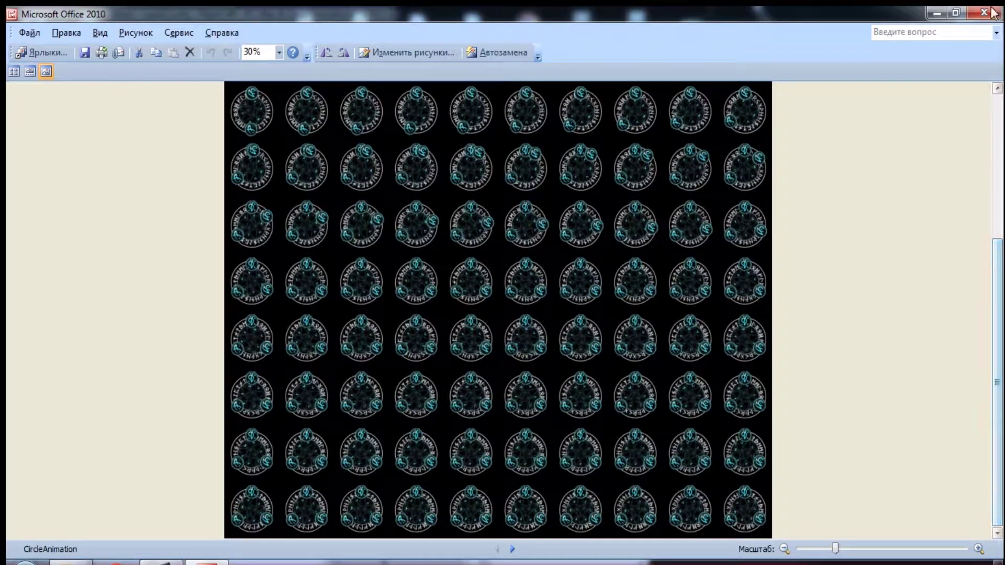
left_click(985, 12)
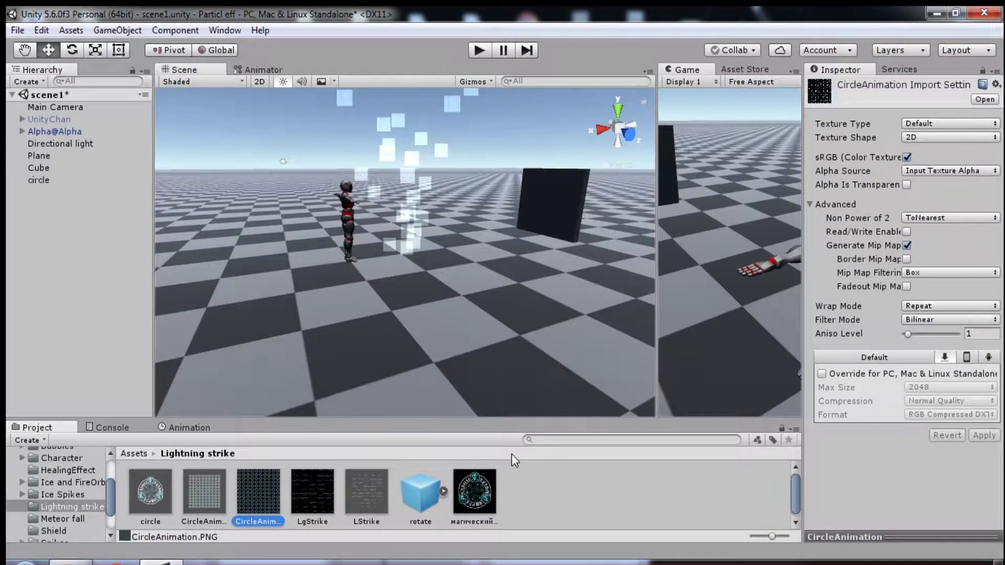
Make circle emit from a Box shape sized 0 on X, Y and Z
left_click(56, 180)
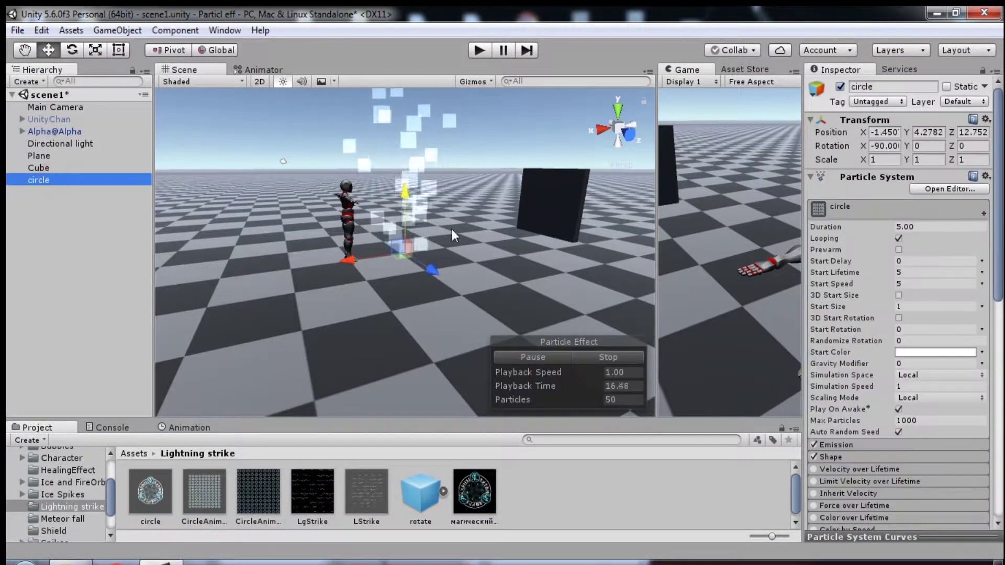
scroll(924, 439, "down", 5)
scroll(901, 377, "up", 3)
scroll(893, 357, "down", 4)
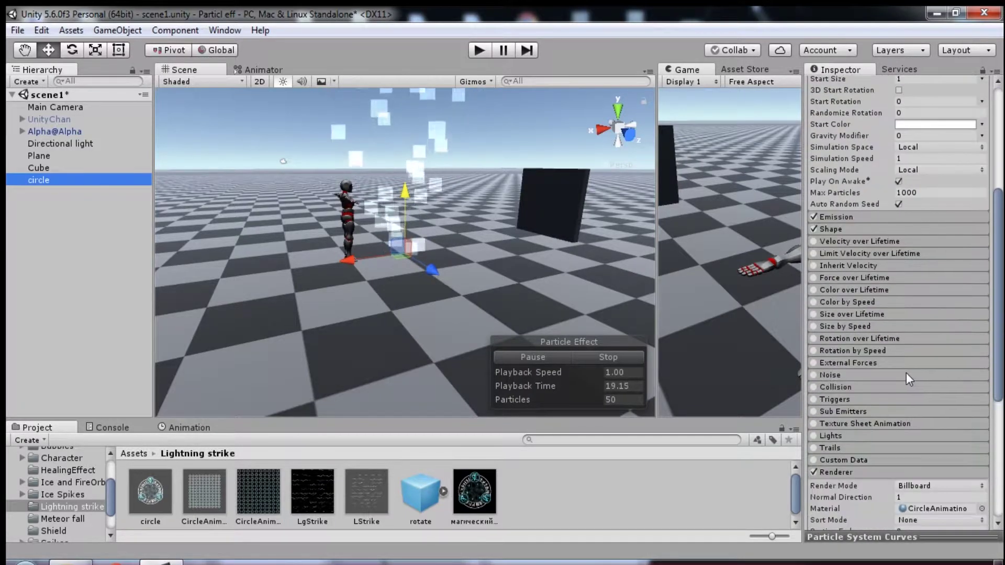
left_click(827, 274)
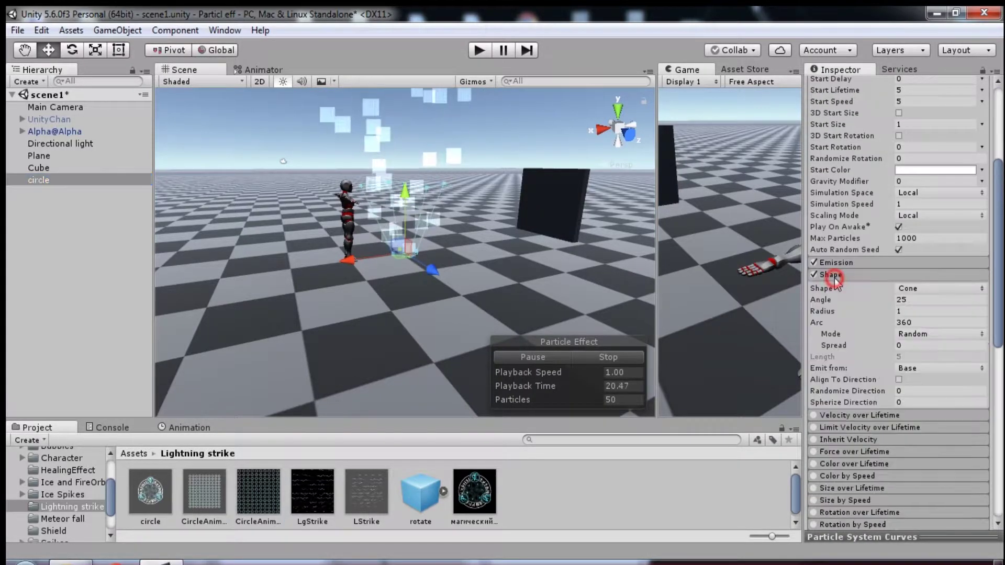
left_click(917, 289)
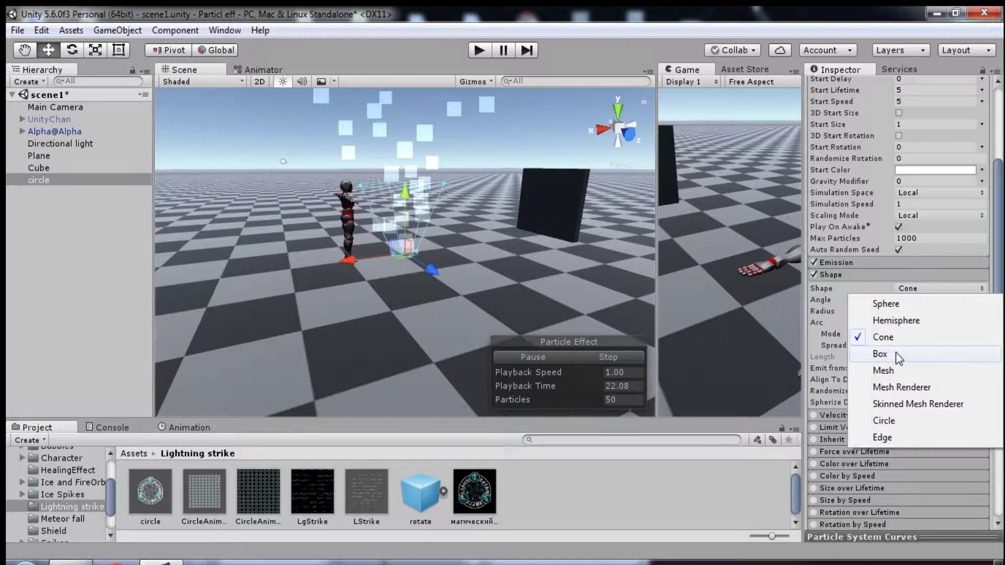
left_click(896, 354)
left_click(913, 301)
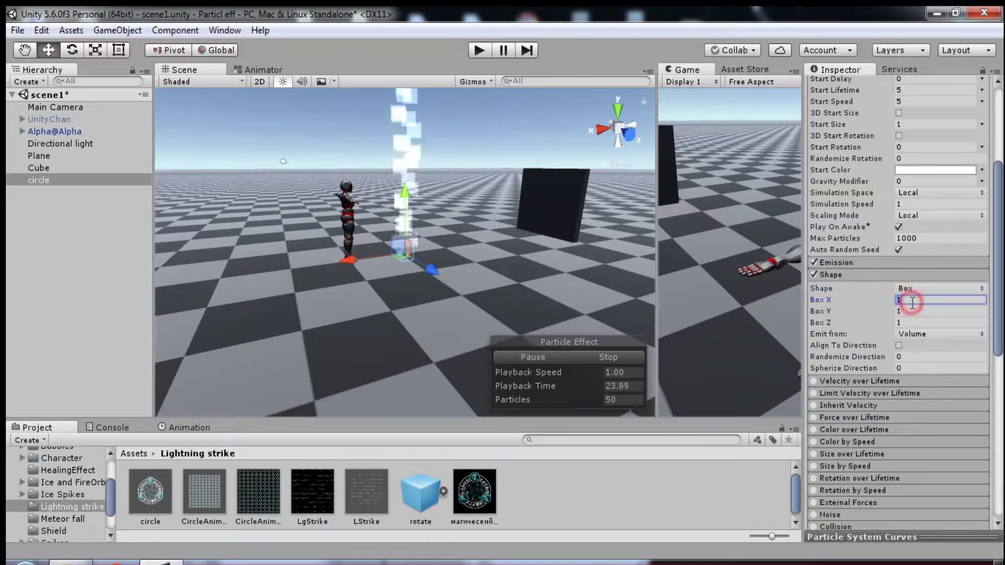
type("0")
left_click(911, 311)
type("0")
left_click(911, 323)
type("0")
Set circle's Max Particles to 1
left_click(924, 238)
type("1")
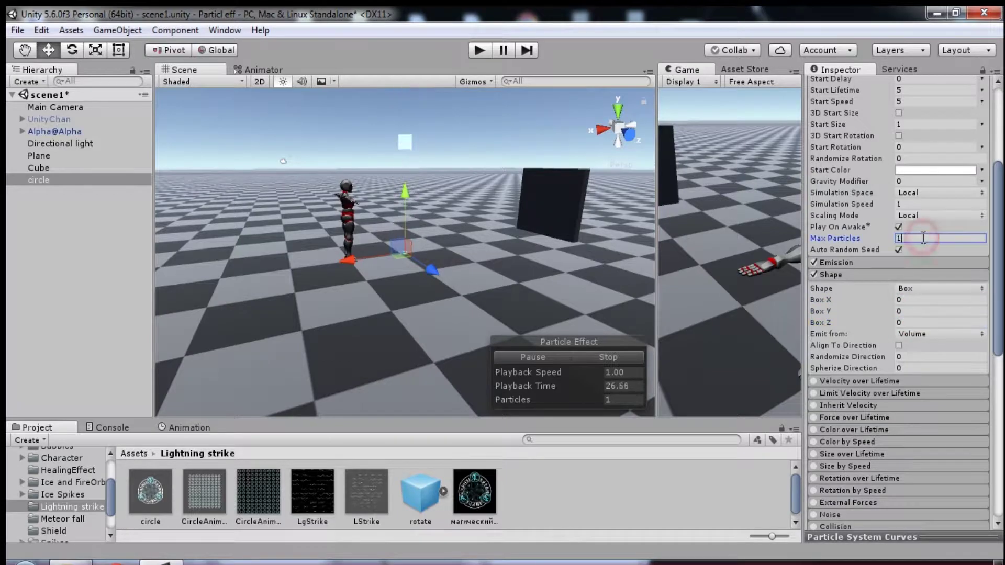
scroll(905, 202, "up", 3)
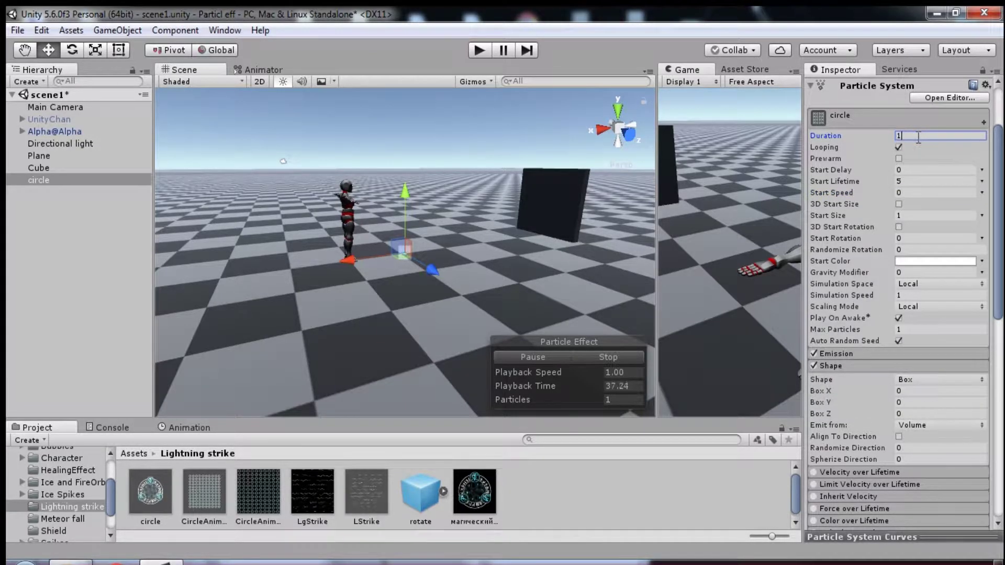
scroll(922, 327, "down", 7)
scroll(921, 327, "down", 5)
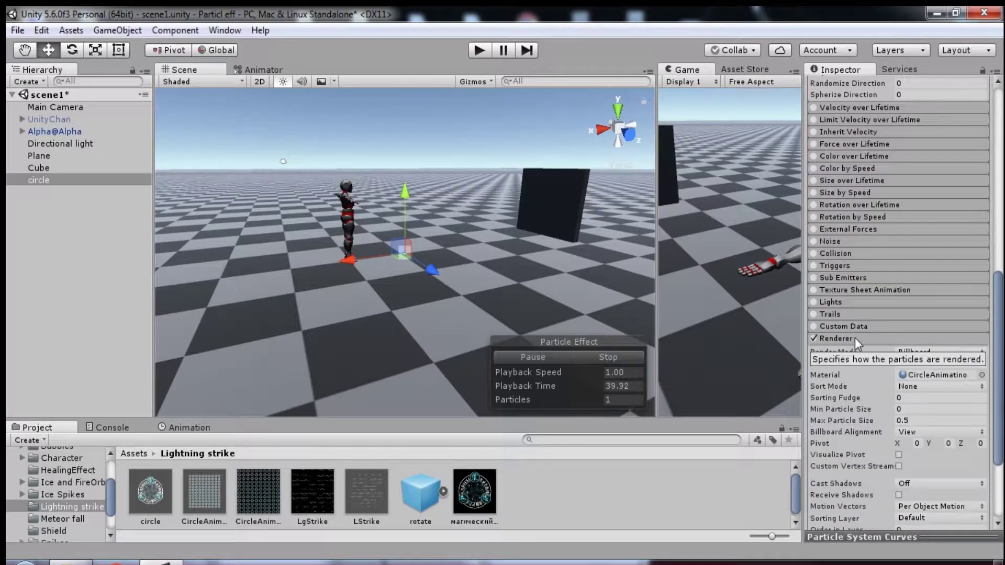
Render the circle particles as Mesh using the Quad mesh
left_click(914, 353)
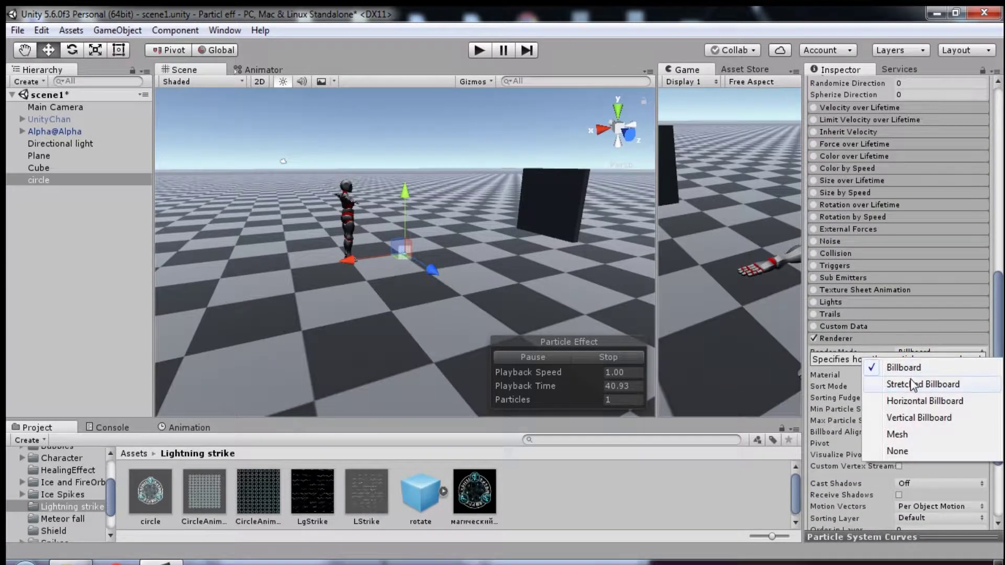
left_click(901, 434)
left_click(968, 364)
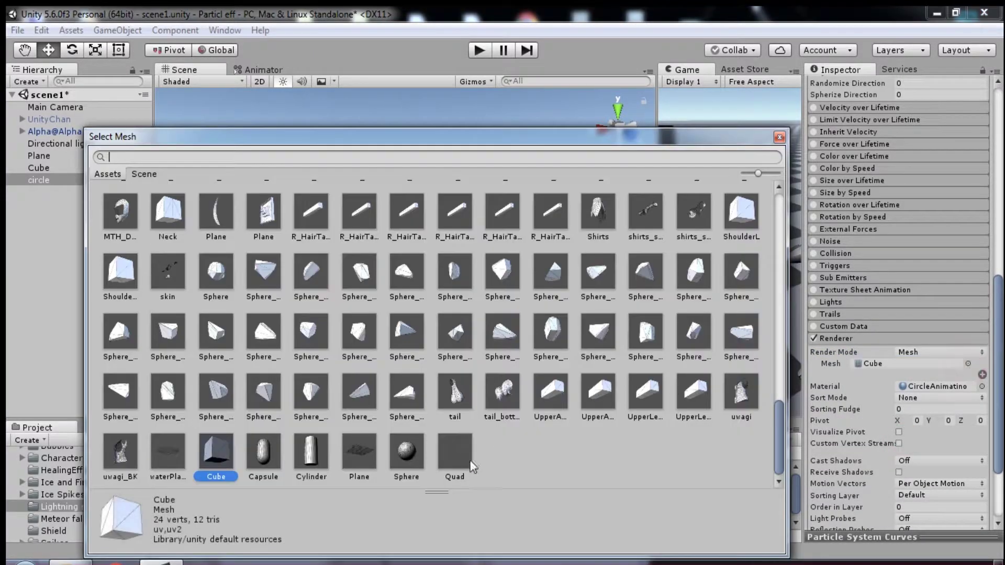
left_click(454, 453)
left_click(780, 137)
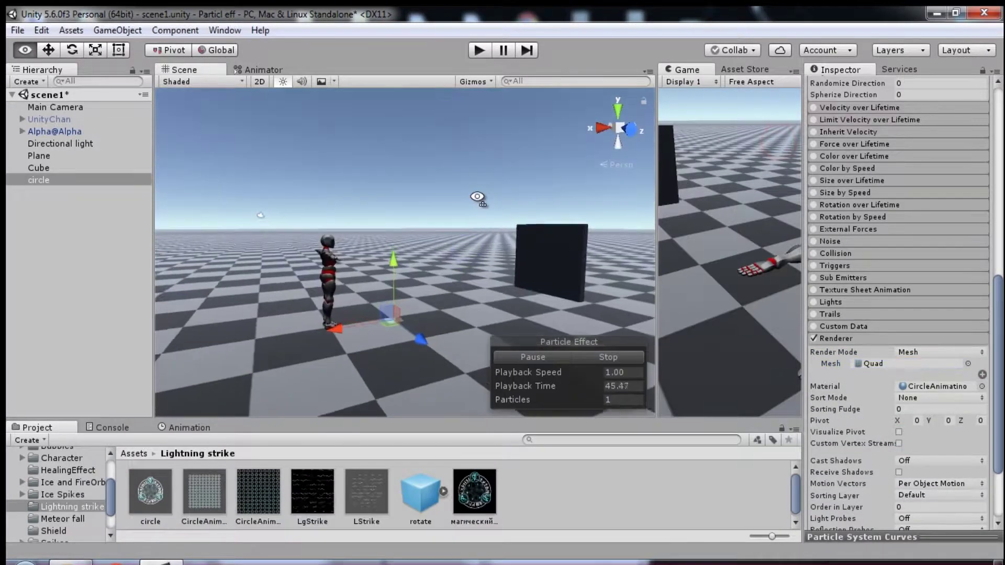
Scale circle to 3 on every axis and set its Start Size to 4
left_click_drag(476, 198, 565, 254, "alt")
scroll(888, 217, "up", 4)
scroll(847, 208, "up", 5)
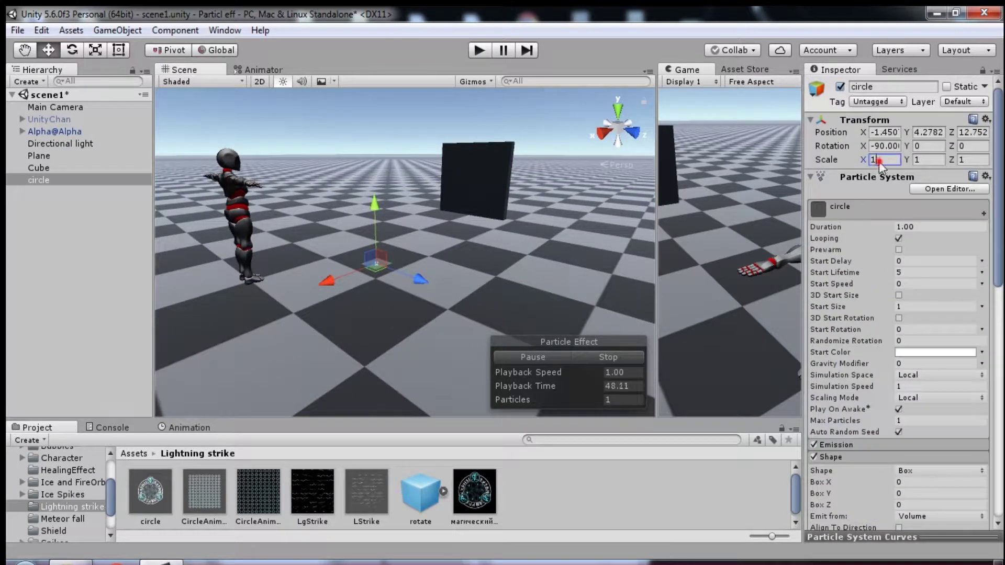
type("3")
left_click(926, 160)
type("3")
type("3")
key("Return")
key("f")
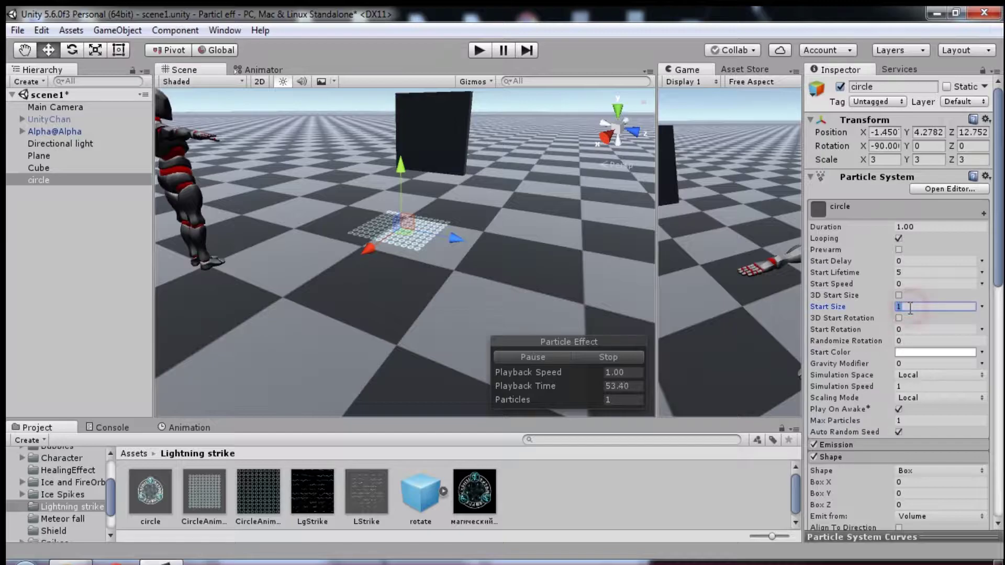
type("4")
left_click_drag(471, 246, 521, 234, "alt")
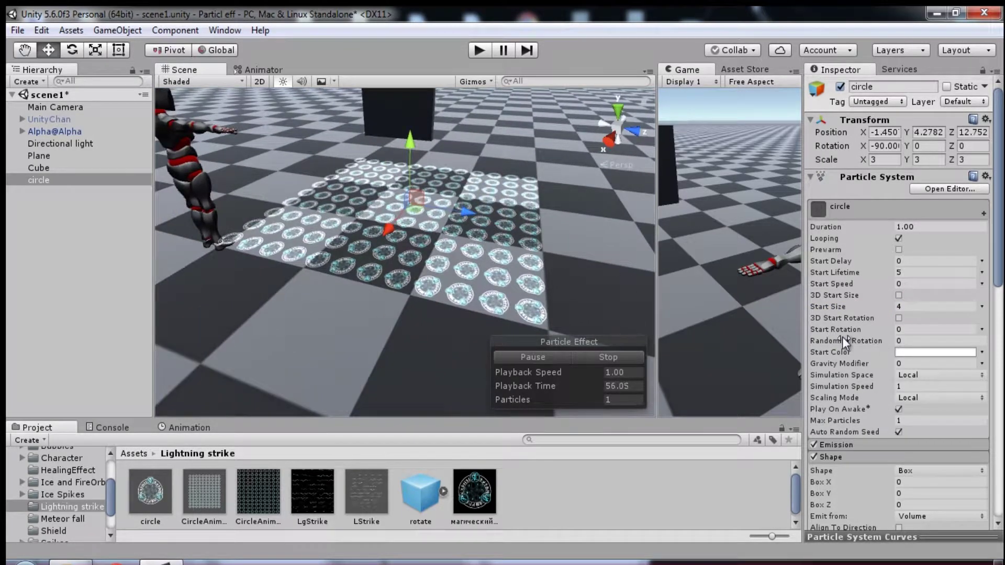
scroll(843, 337, "down", 5)
scroll(853, 334, "down", 3)
Enable Texture Sheet Animation on circle and set its horizontal tile count to 2
left_click(857, 430)
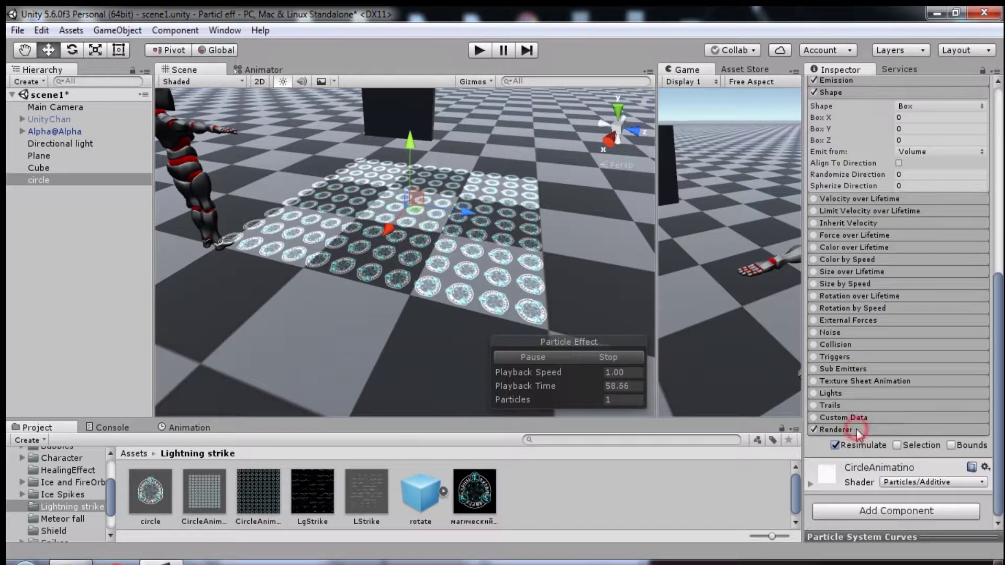
left_click(815, 380)
left_click(911, 395)
type("0")
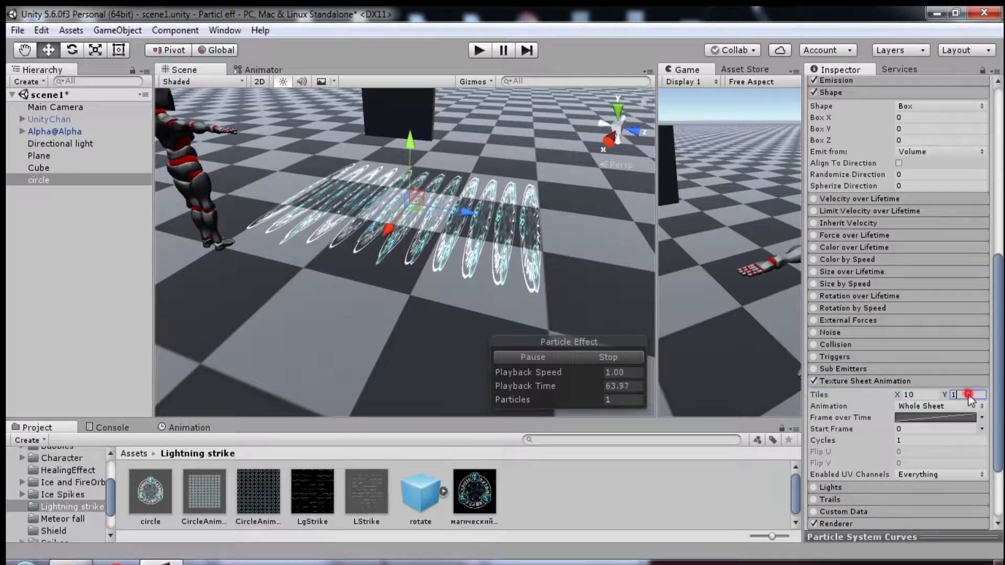
type("2")
left_click_drag(471, 230, 519, 223, "alt")
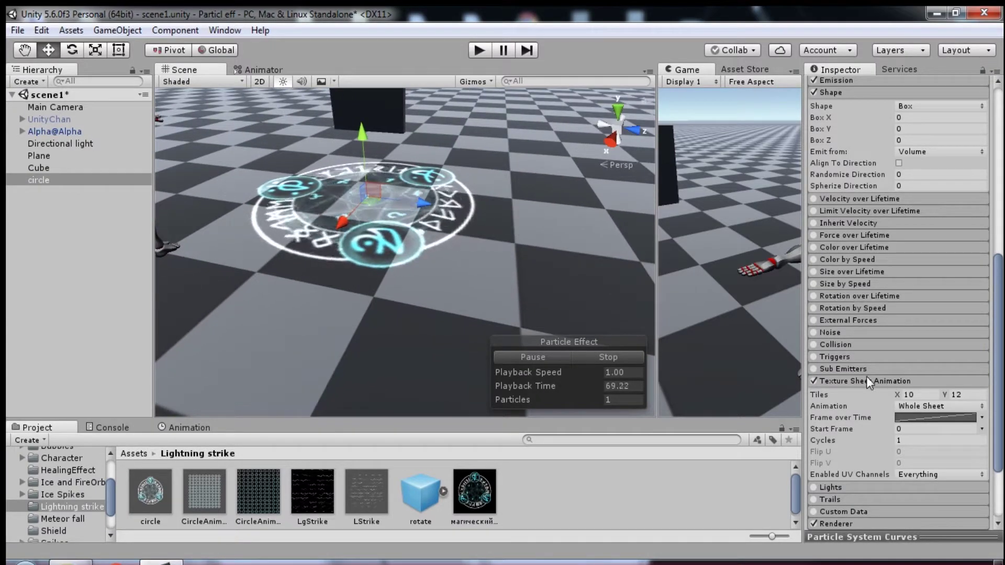
Set circle's Start Lifetime to 2
scroll(867, 378, "up", 5)
scroll(868, 382, "up", 3)
scroll(840, 363, "up", 2)
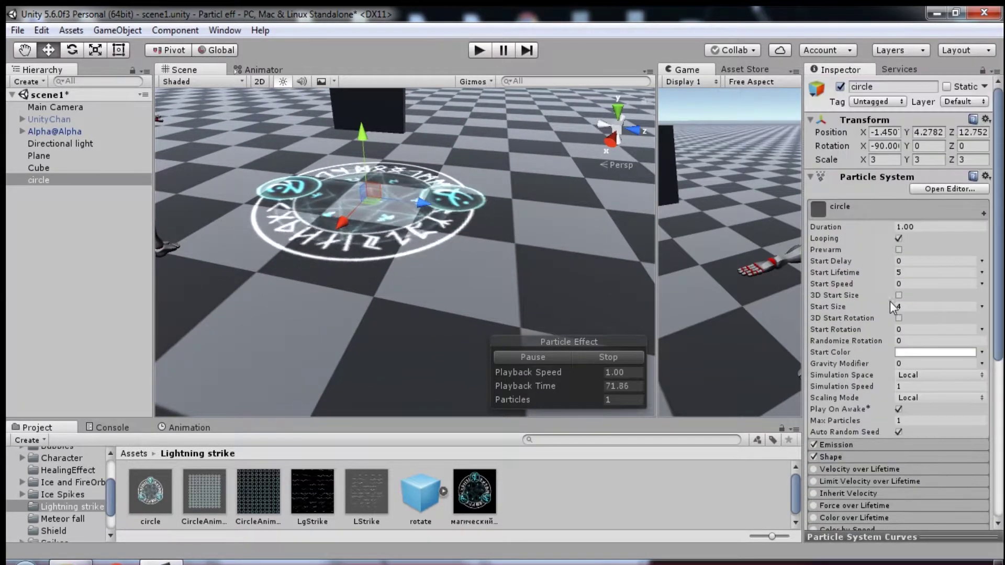
left_click(909, 273)
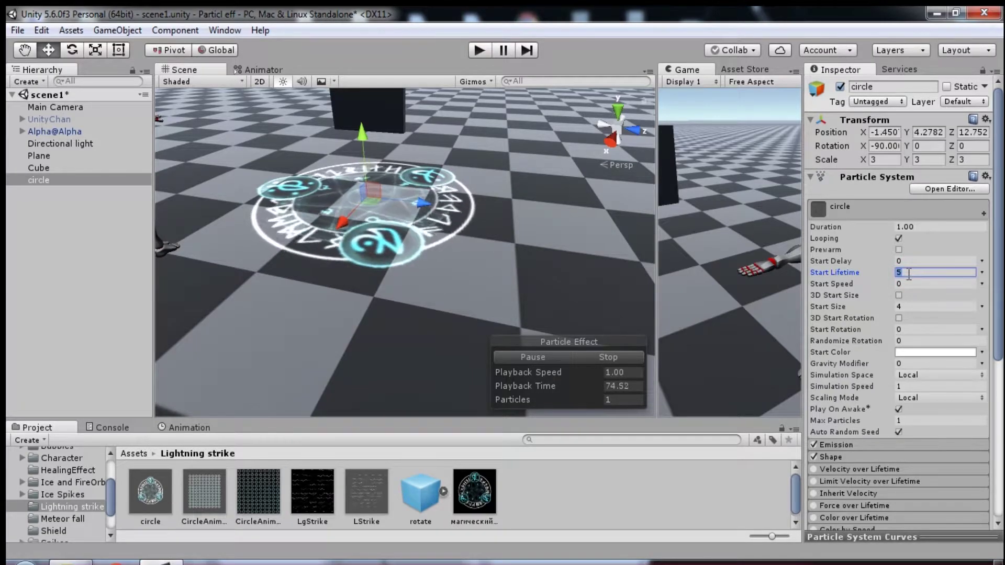
type("2")
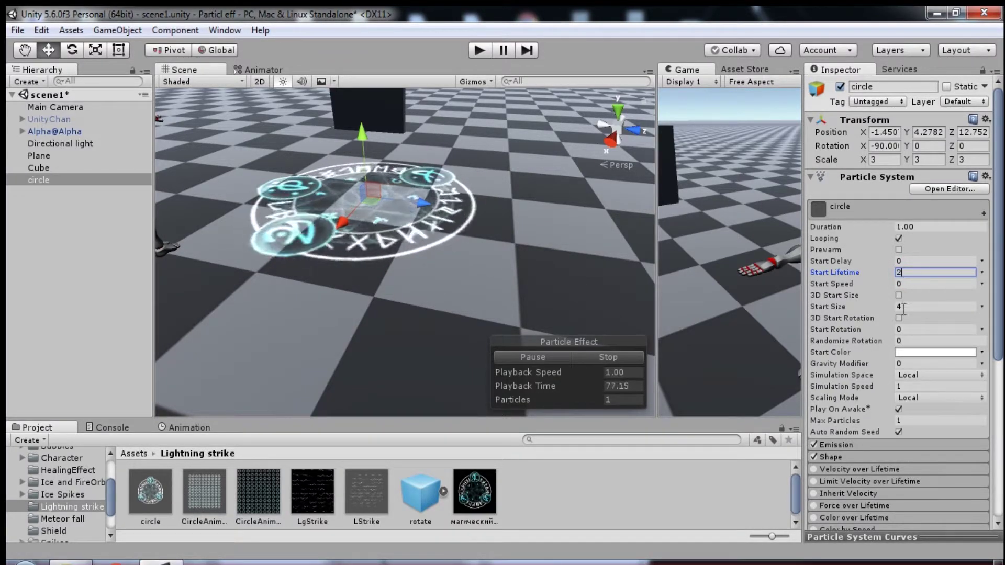
Set emission Rate over Time to 0 and add a one-particle burst
left_click(869, 445)
scroll(888, 435, "down", 2)
left_click(918, 412)
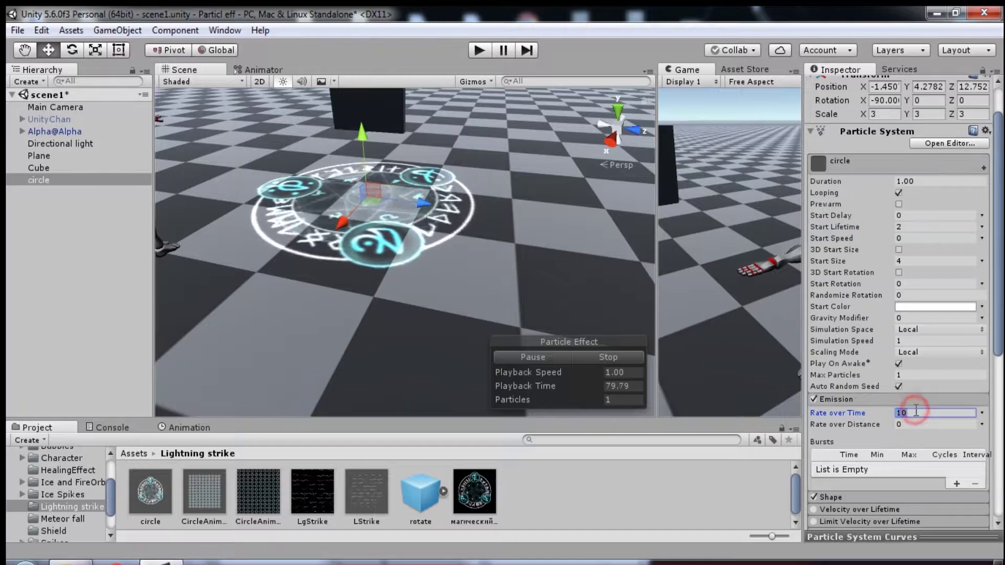
type("0")
left_click(956, 482)
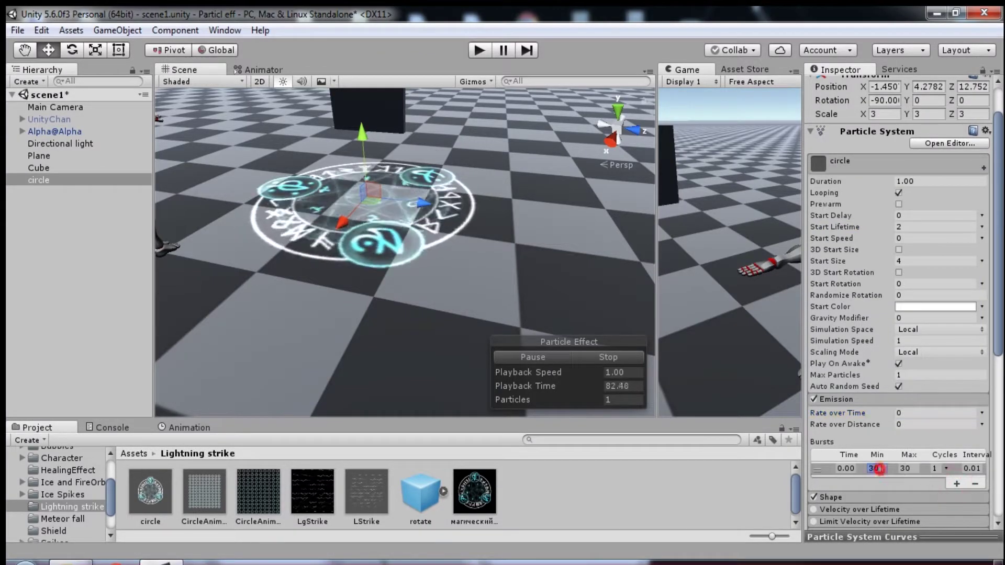
left_click(911, 468)
type("1")
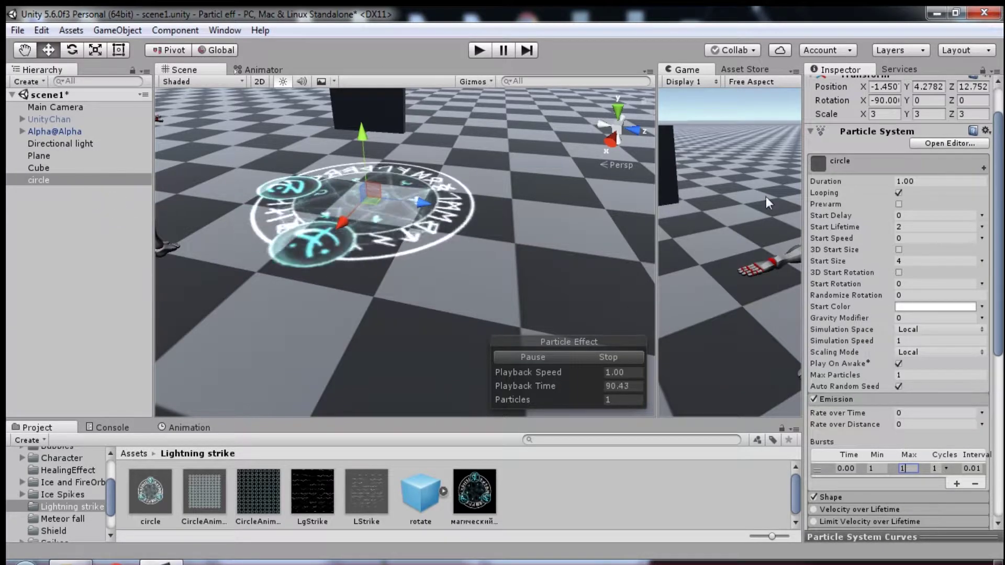
Turn off Looping and save circle as a prefab in the Lightning strike folder
left_click(899, 193)
left_click_drag(70, 181, 96, 209)
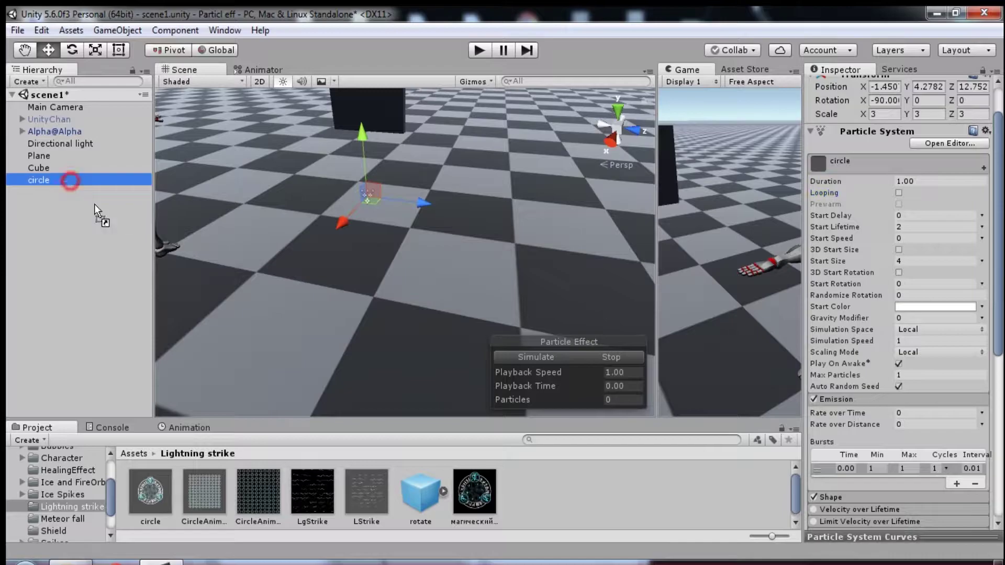
left_click_drag(556, 494, 556, 494)
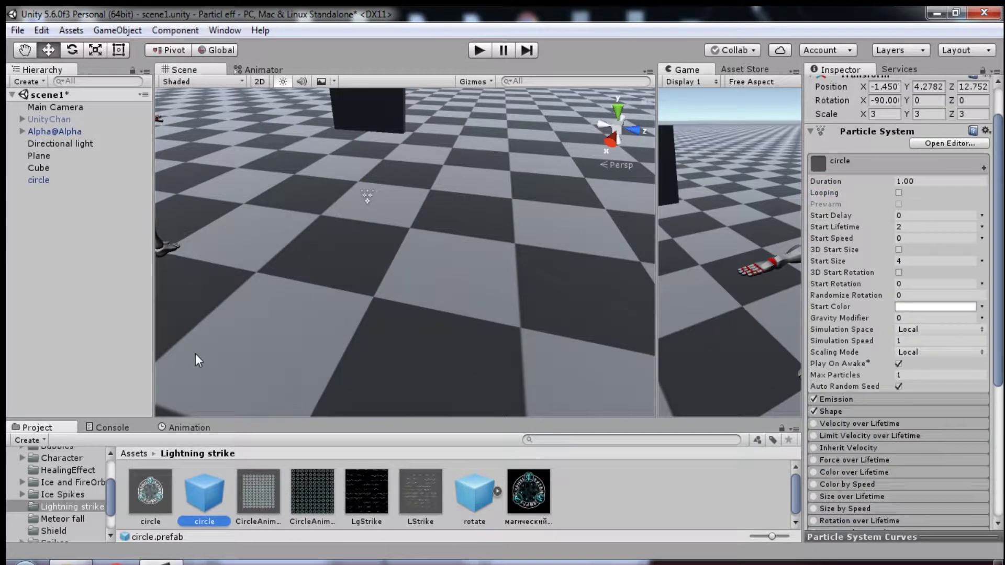
Delete circle from the scene and create a new particle system named 'shadow'
left_click(39, 180)
key("Delete")
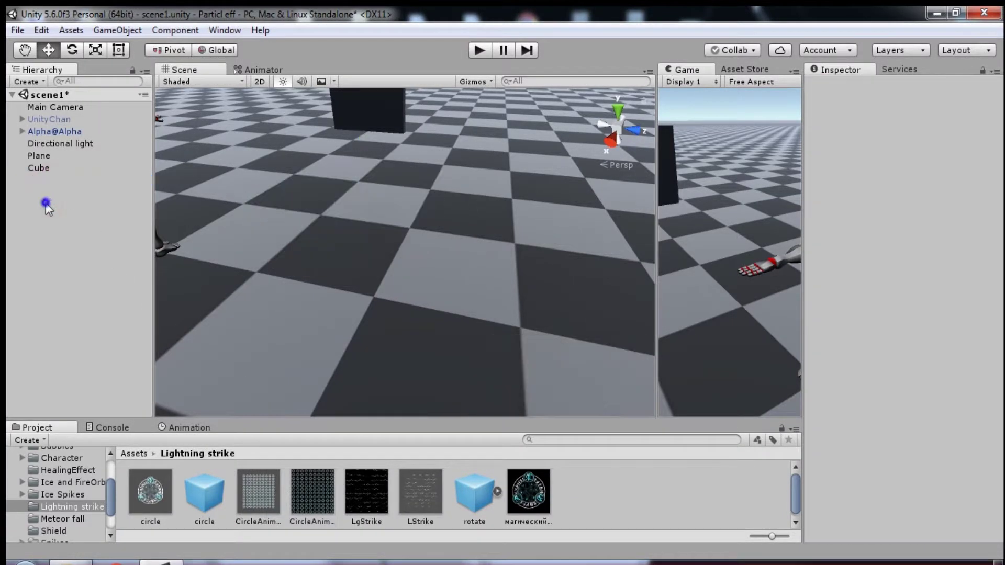
right_click(46, 204)
left_click(100, 447)
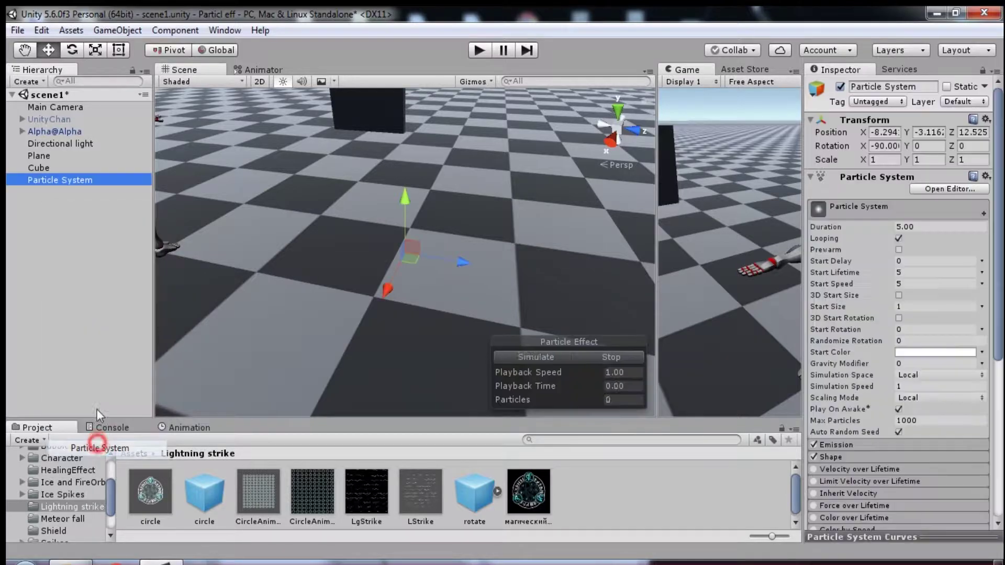
right_click(51, 186)
left_click(98, 230)
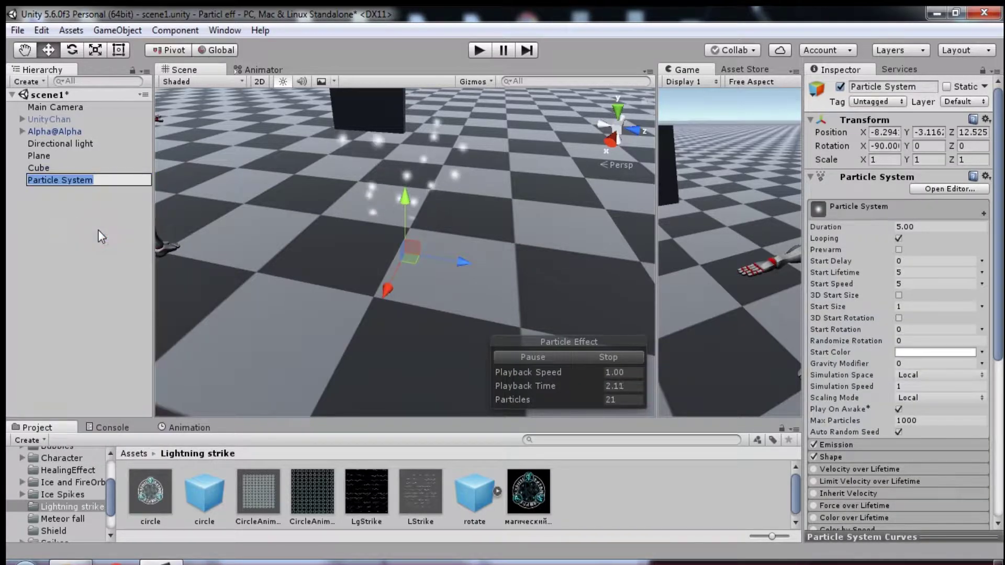
type("shadow")
left_click(49, 224)
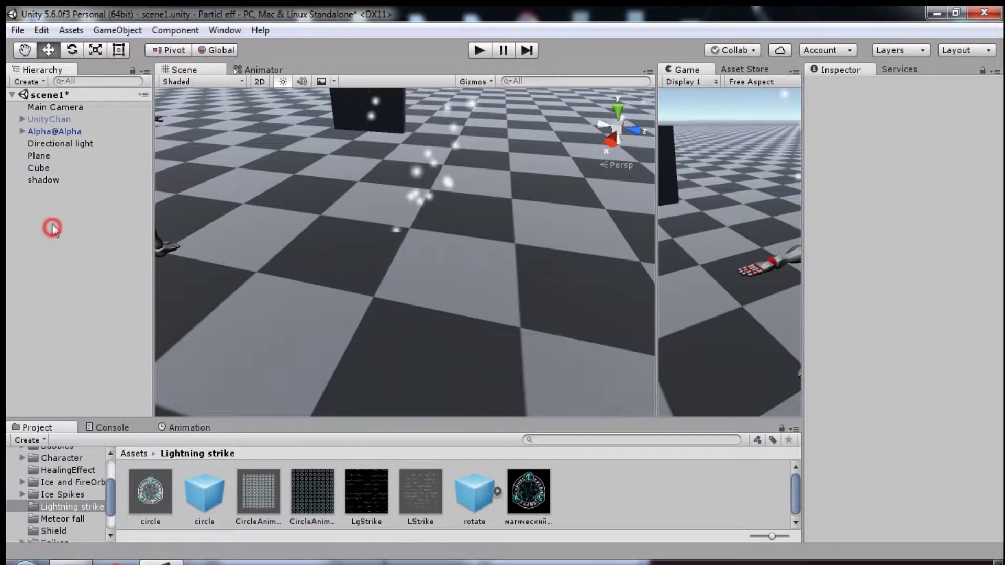
left_click(40, 180)
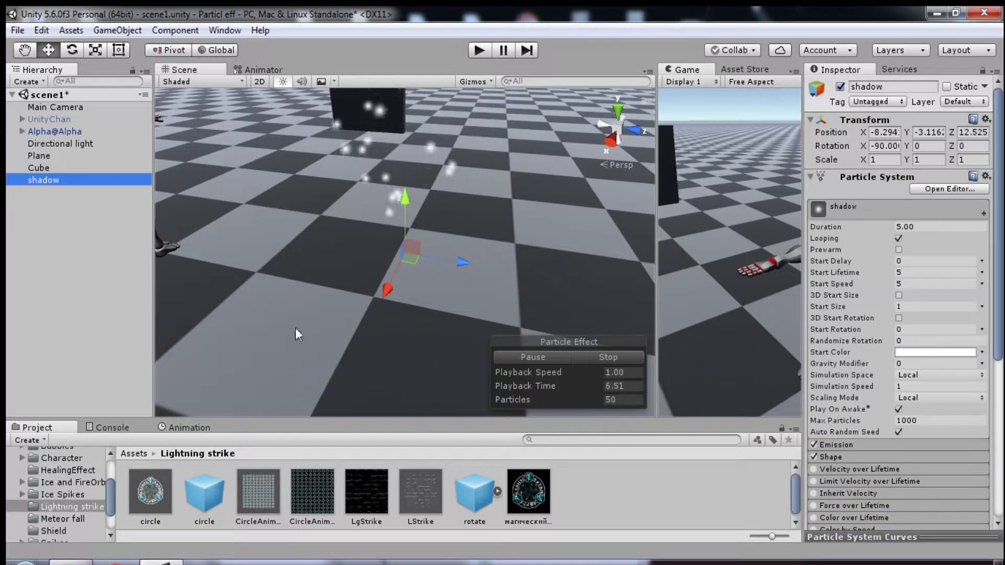
Set shadow's X rotation to 0 and its position to 0, 0, 0
left_click(208, 486)
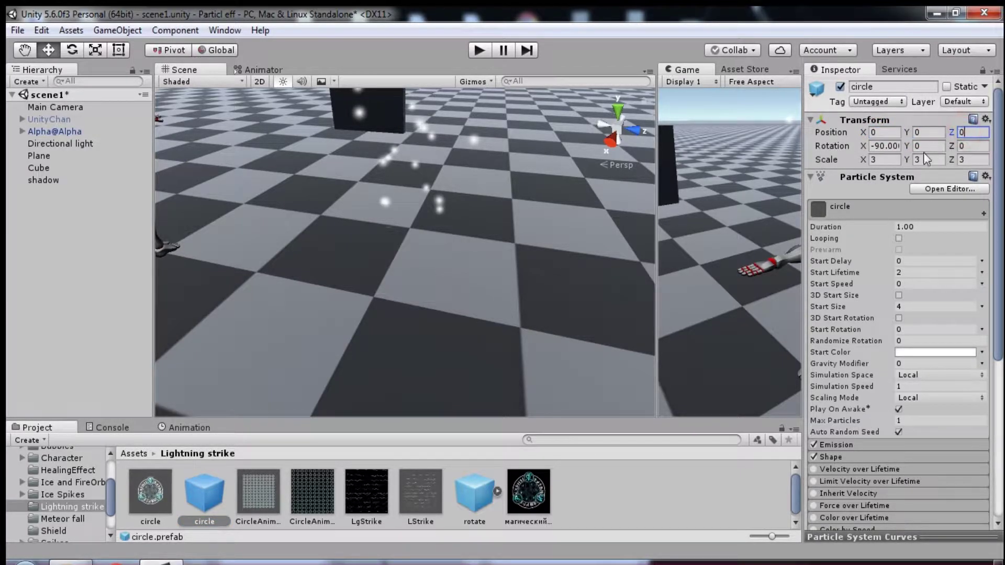
left_click(55, 181)
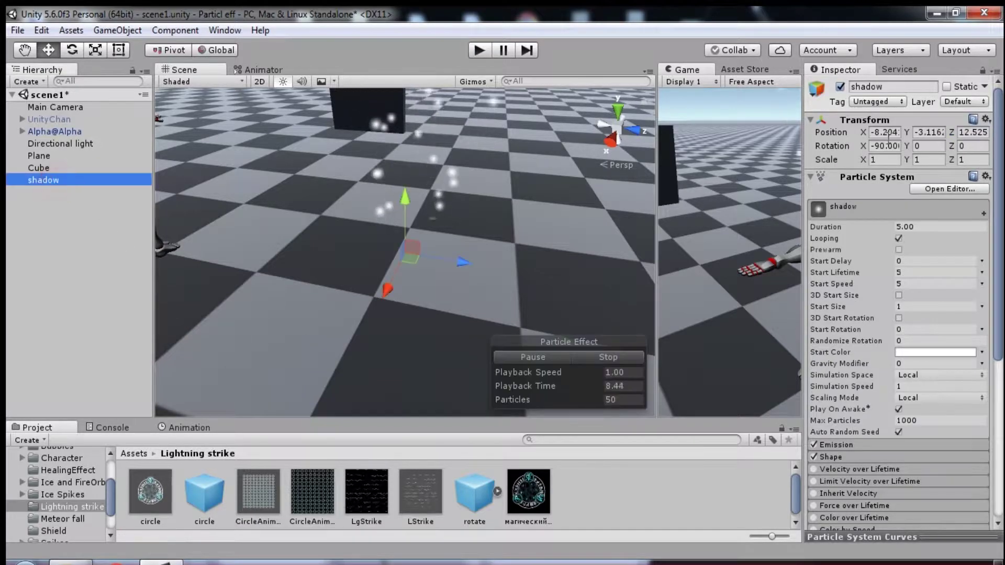
left_click(891, 146)
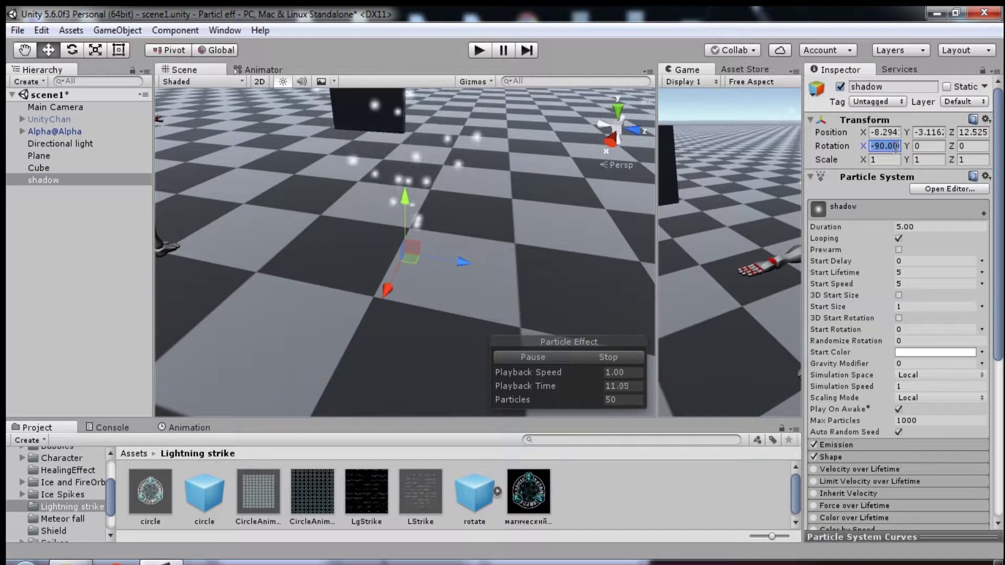
type("0")
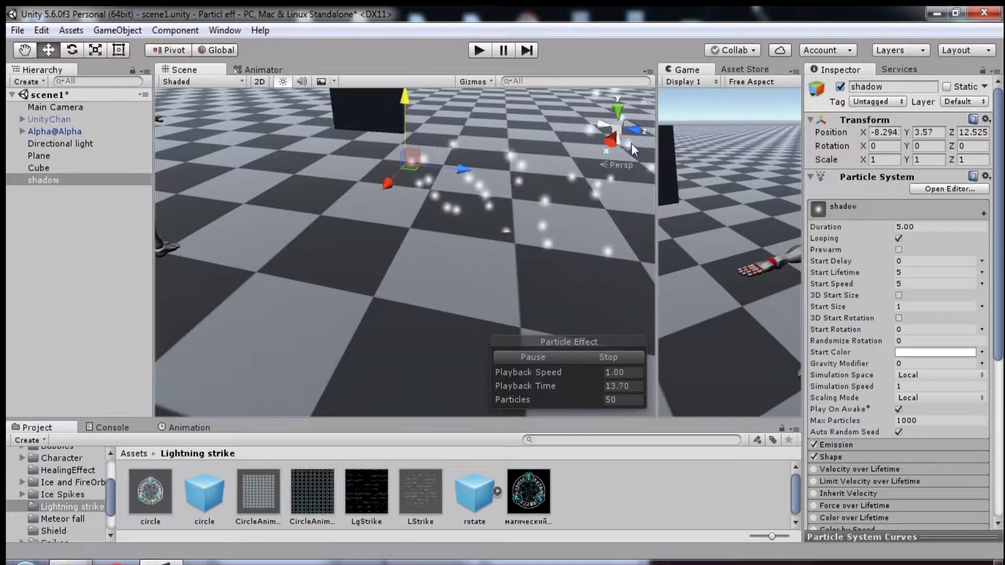
left_click(885, 133)
type("0")
left_click(973, 132)
type("0")
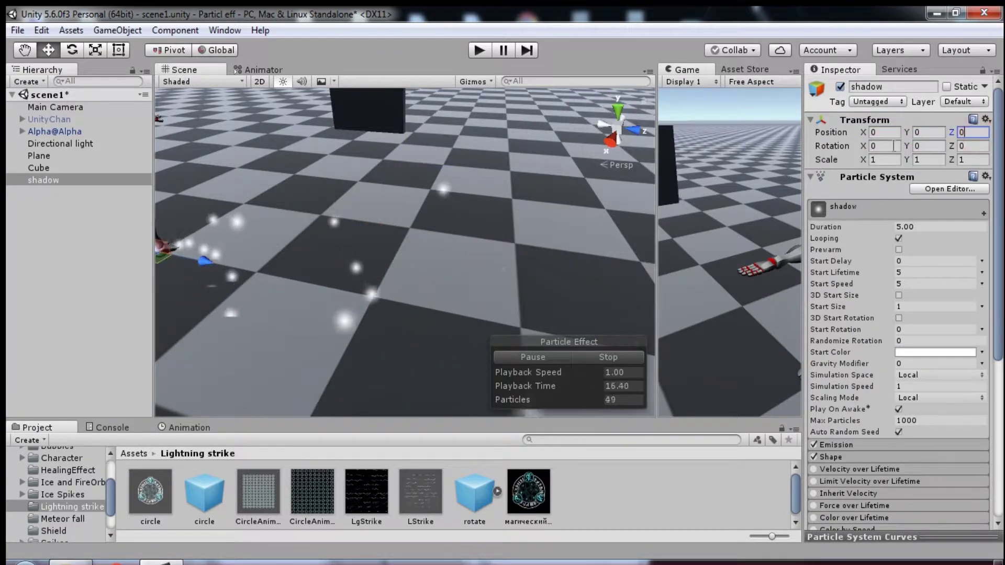
left_click(922, 133)
type("0")
Assign the LStrike material to shadow's Renderer
mouse_move(405, 187)
left_mouse_down("alt")
mouse_move(465, 159)
mouse_move(514, 175)
left_mouse_up("alt")
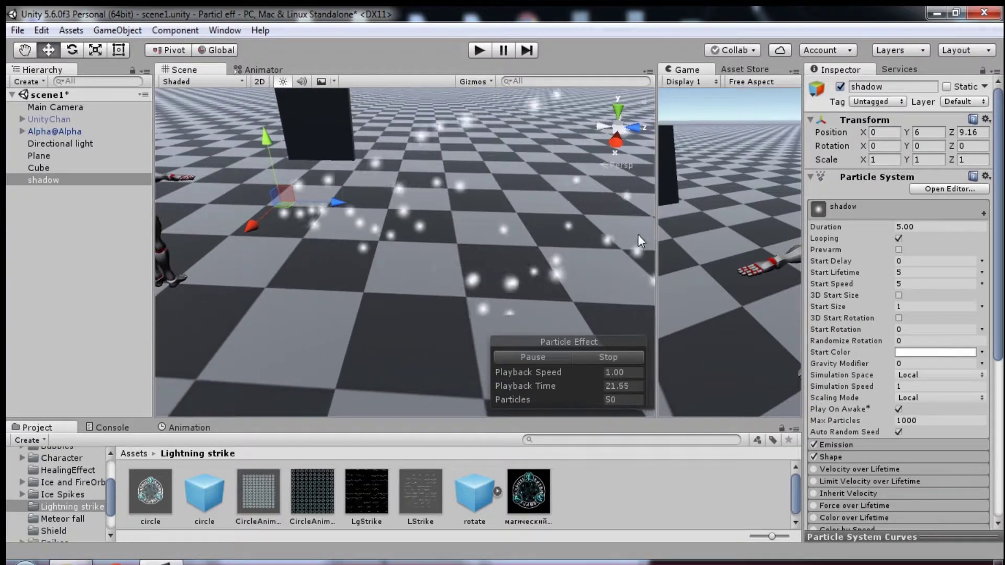
scroll(868, 267, "down", 5)
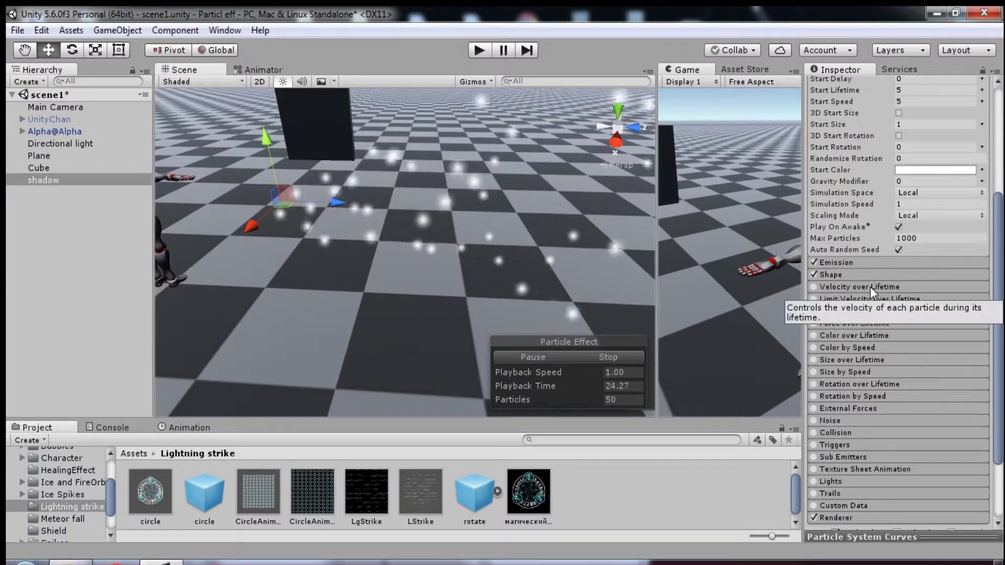
scroll(870, 287, "down", 3)
left_click(836, 427)
scroll(890, 367, "down", 3)
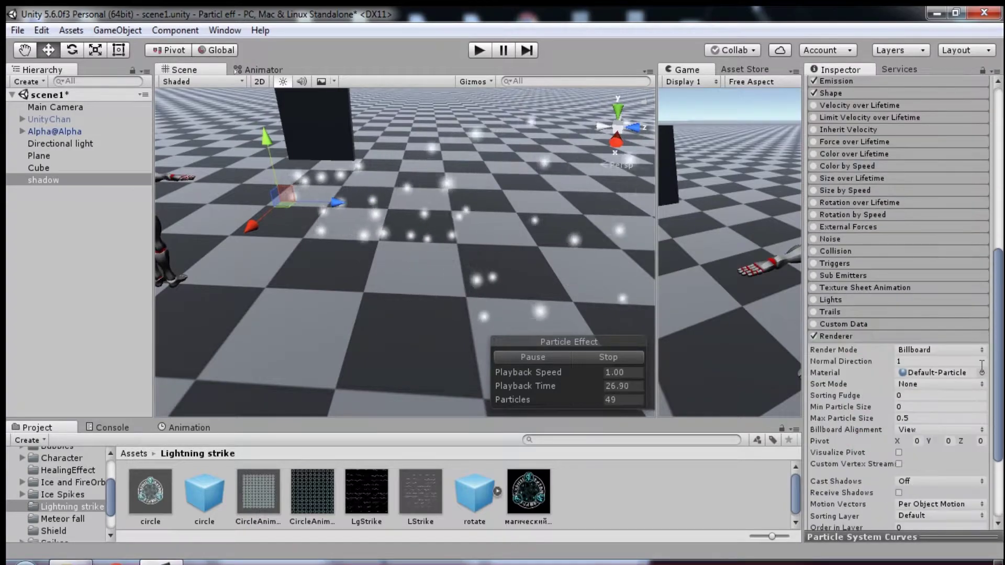
left_click(982, 372)
left_click(407, 272)
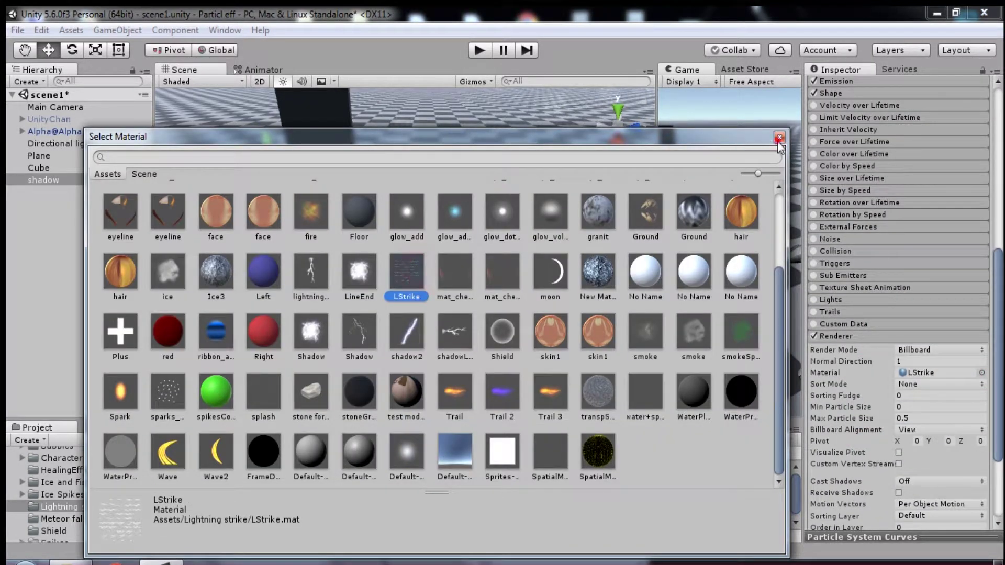
double_click(407, 273)
View the LgStrike texture in the picture viewer, then close it
left_click(366, 487)
double_click(366, 479)
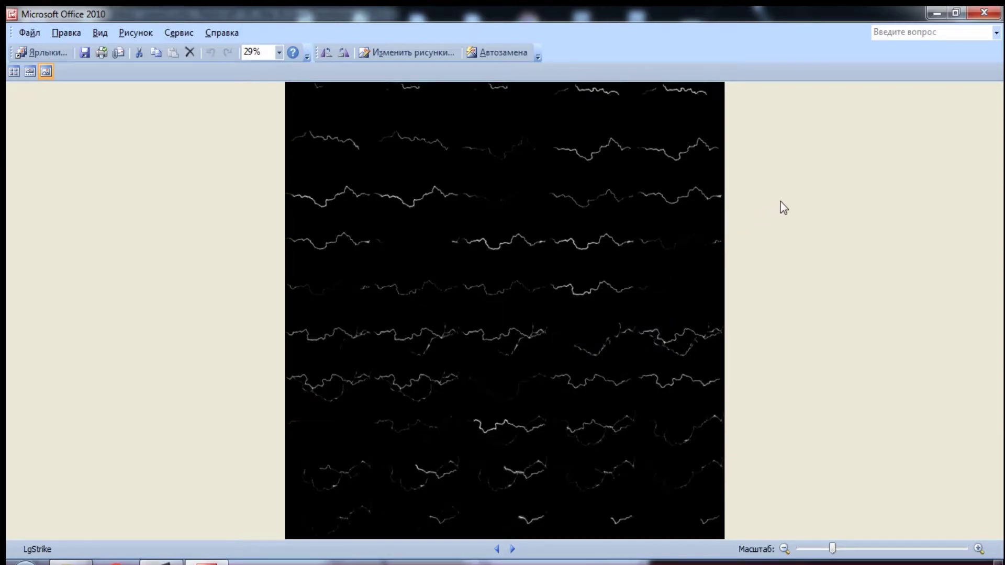
left_click(991, 11)
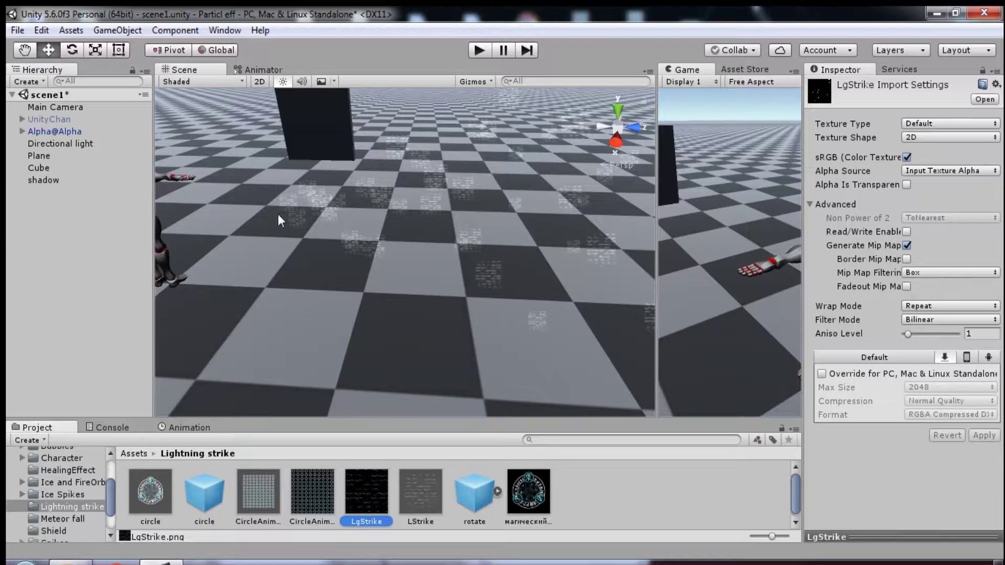
Keep shadow's emitter a Cone and set its Angle and Radius to 0
left_click(52, 181)
scroll(831, 319, "down", 3)
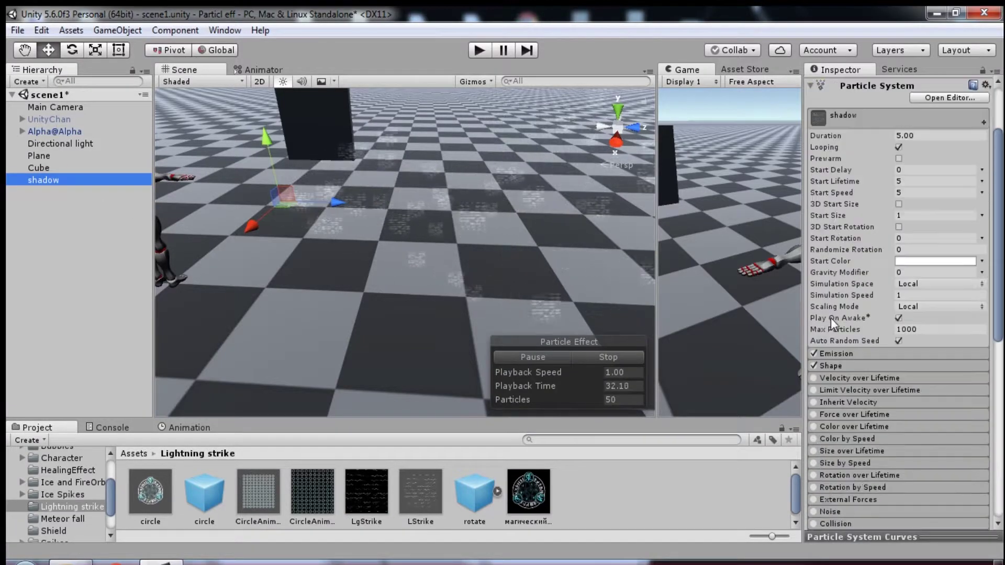
scroll(831, 318, "down", 5)
scroll(859, 309, "up", 2)
left_click(849, 274)
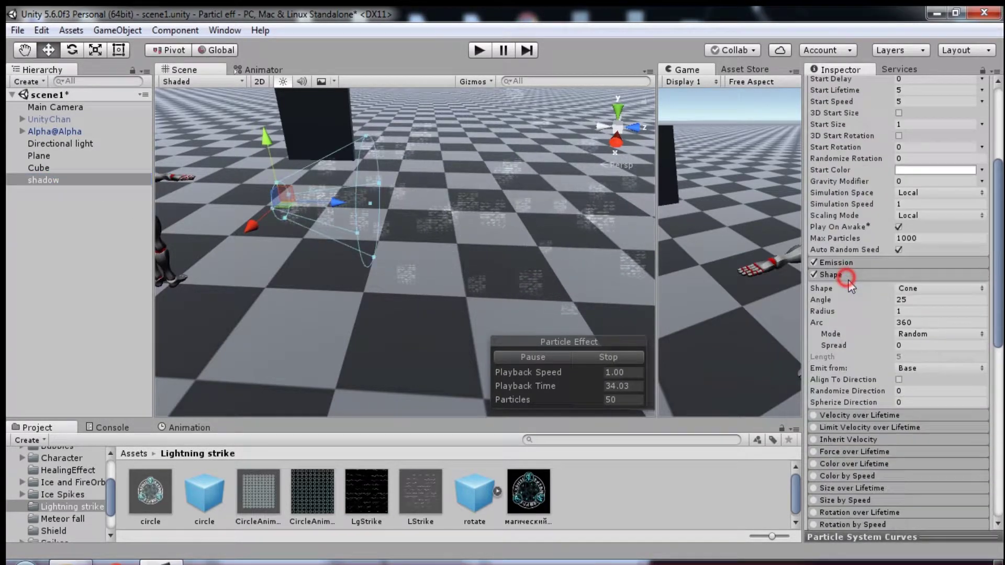
left_click(908, 288)
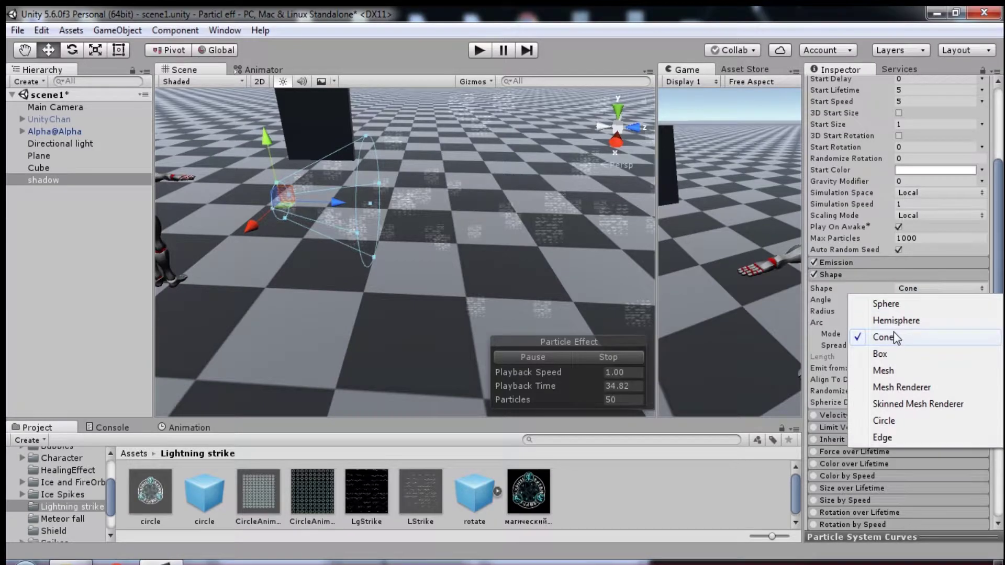
left_click(885, 337)
double_click(908, 299)
type("0")
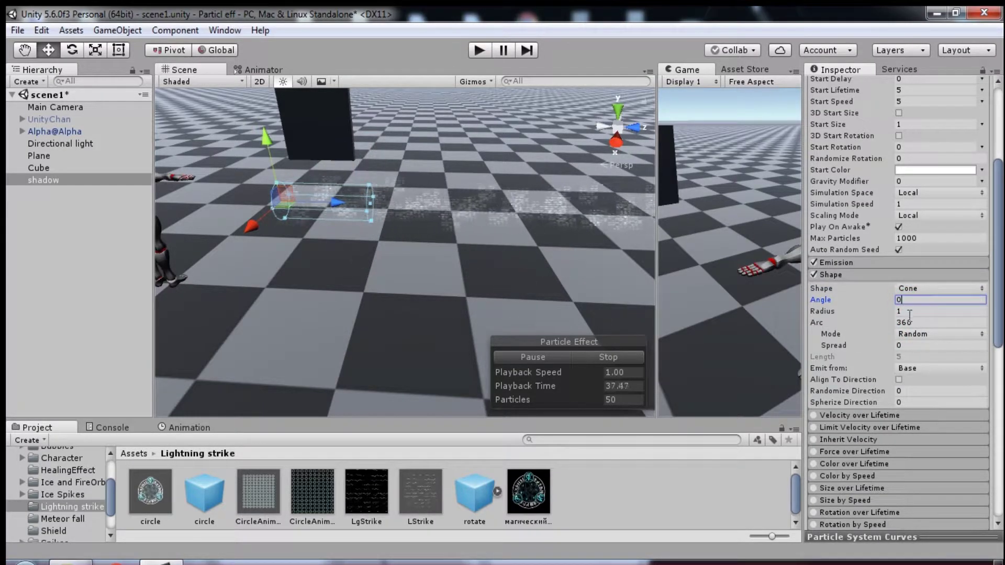
key("Tab")
type("0")
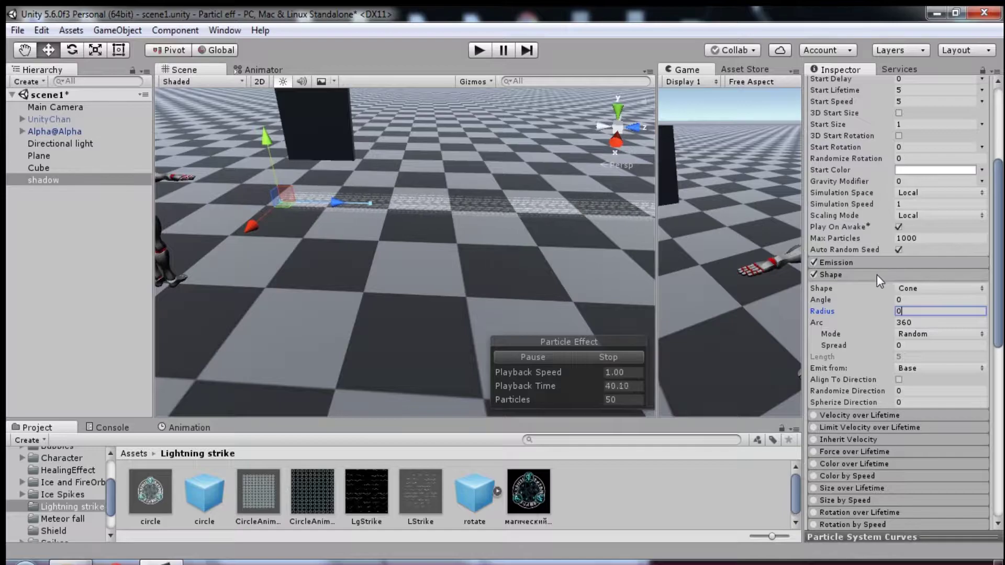
left_click(890, 275)
Set shadow's Max Particles to 1
left_click(918, 239)
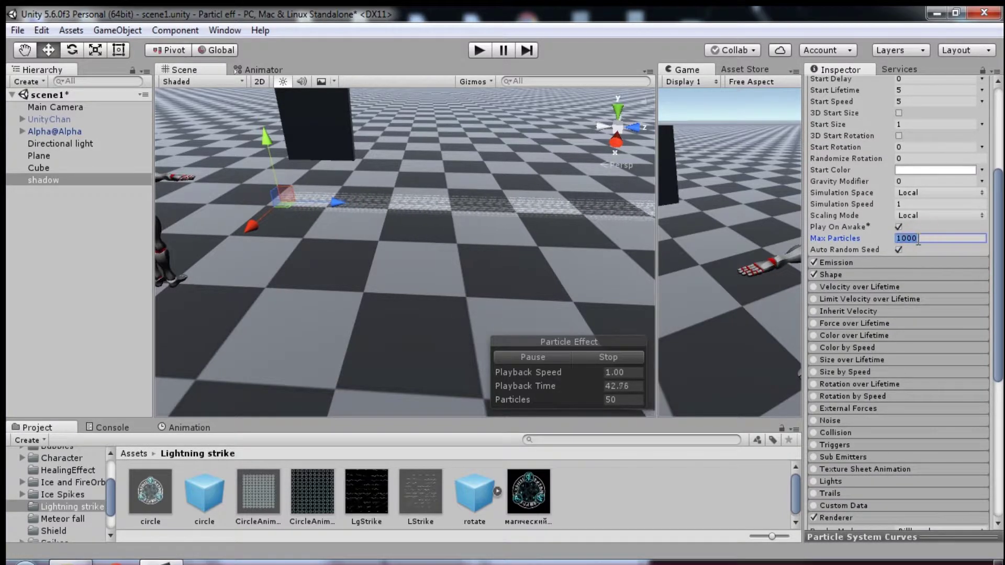
key("BackSpace")
key("BackSpace")
key("BackSpace")
scroll(905, 236, "up", 3)
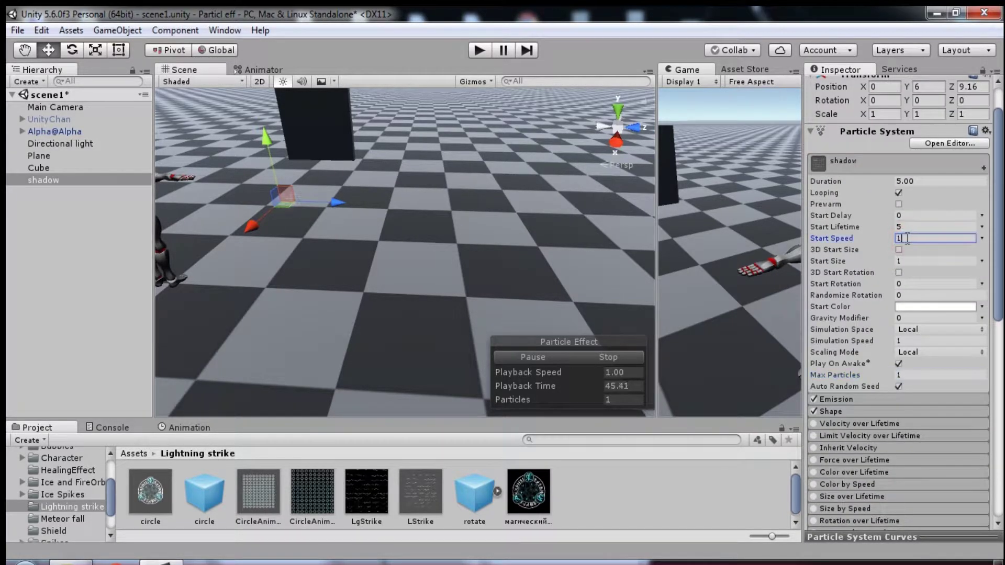
left_click_drag(475, 214, 477, 212, "alt")
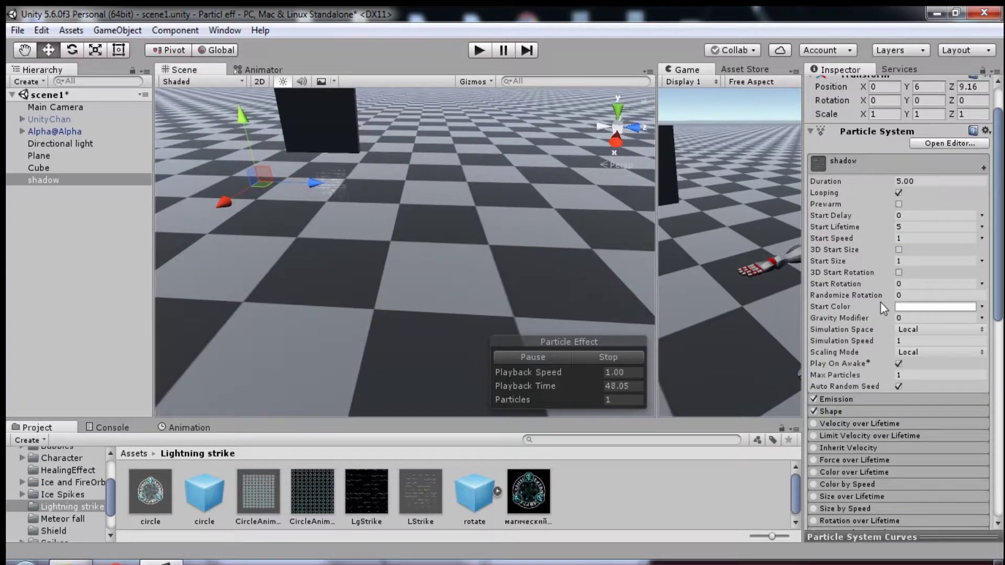
scroll(857, 400, "down", 6)
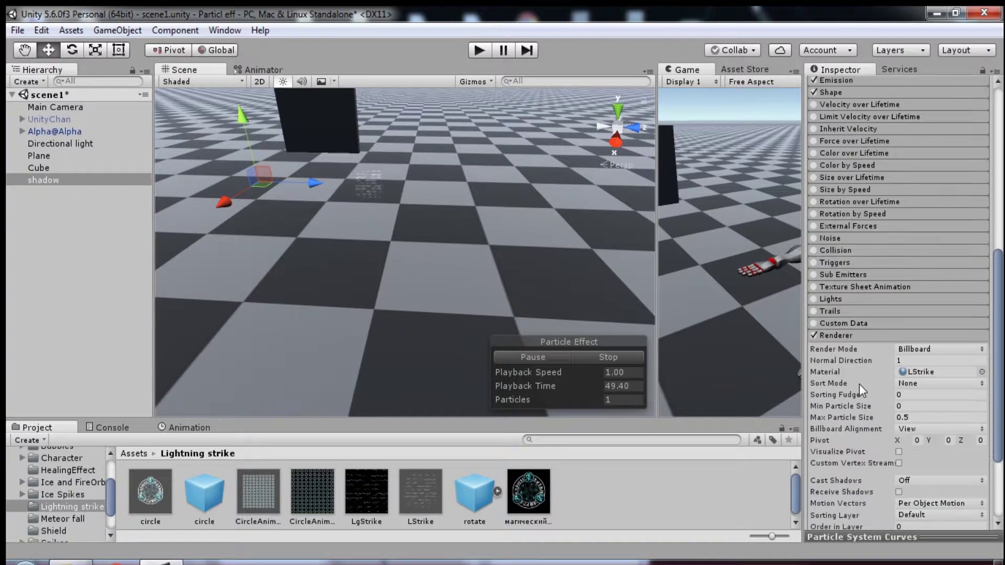
Render the shadow particles as Stretched Billboards with Length Scale 6
left_click(916, 350)
left_click(918, 385)
type("6")
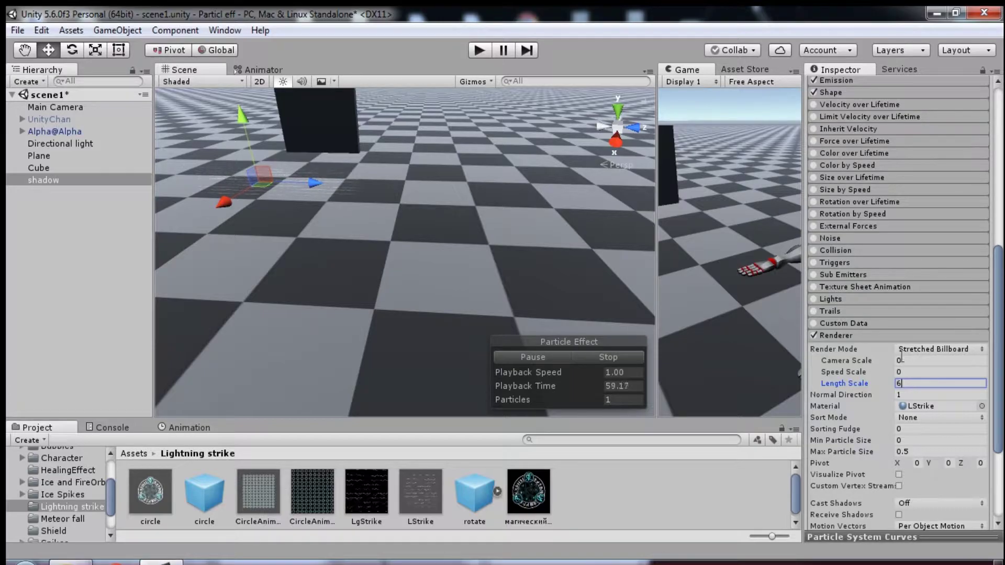
scroll(878, 335, "up", 3)
scroll(878, 335, "up", 2)
scroll(877, 334, "up", 4)
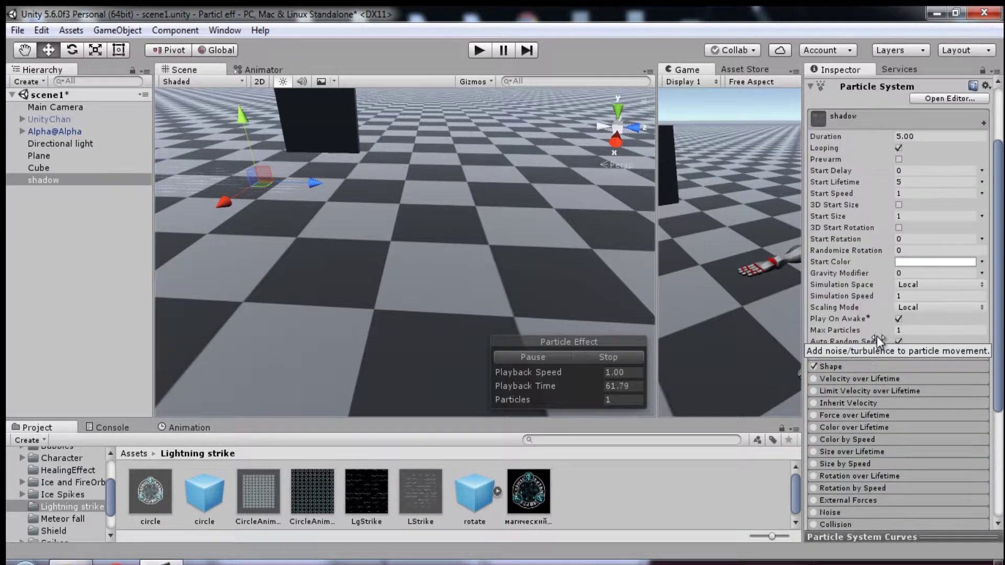
scroll(878, 336, "down", 5)
Enable Texture Sheet Animation with a 5 by 10 tile grid
left_click(815, 378)
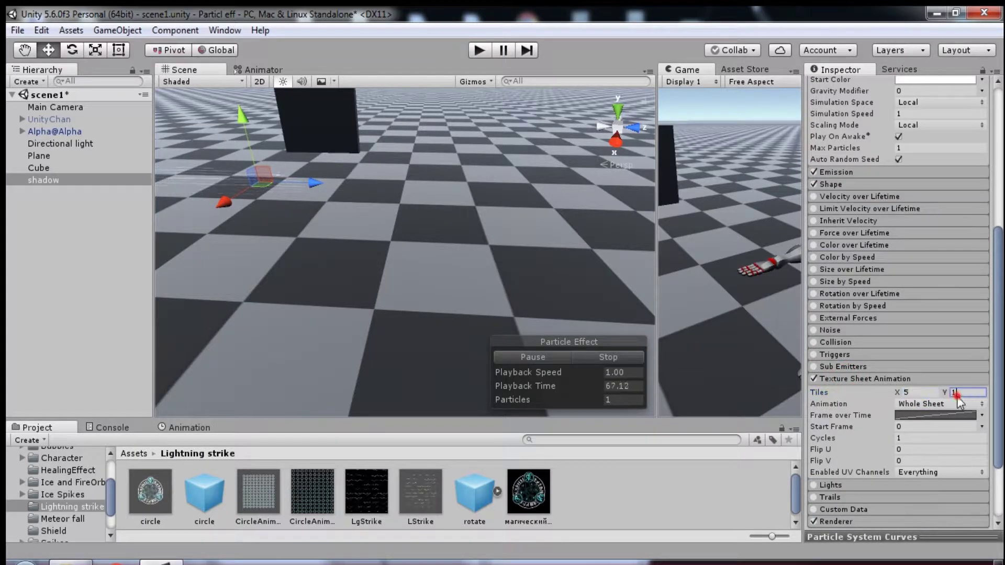
left_click_drag(423, 254, 428, 212, "alt")
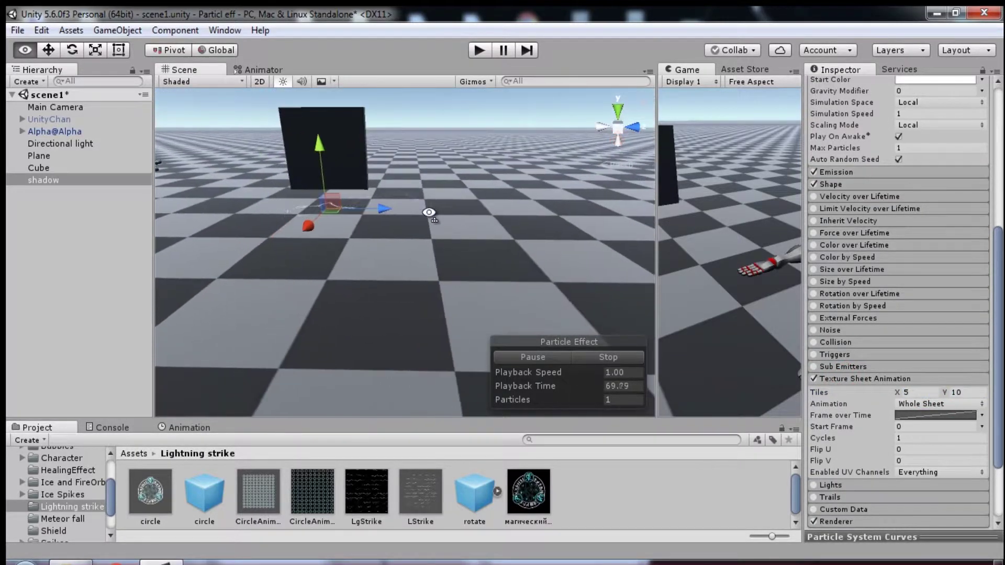
left_click(851, 378)
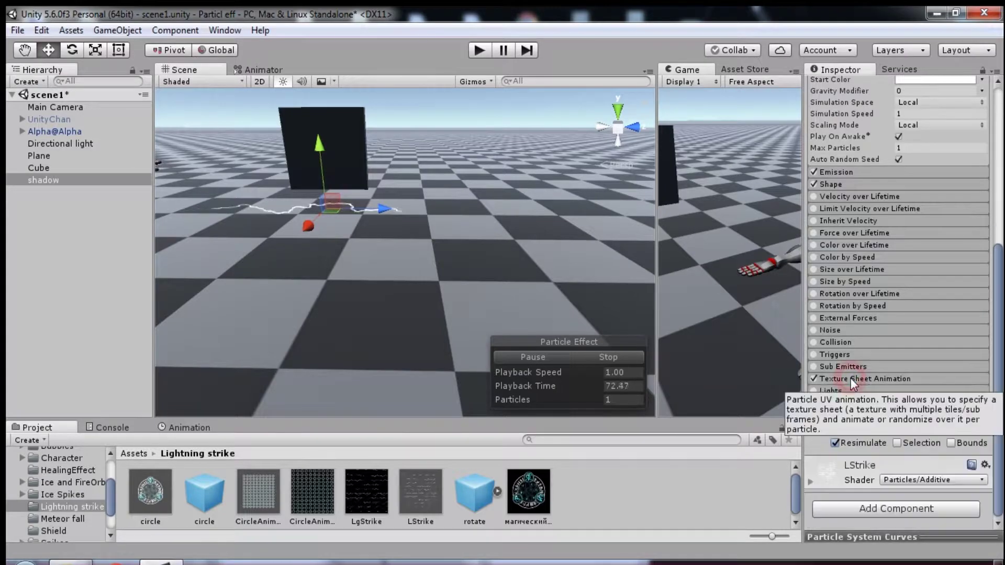
scroll(882, 323, "up", 3)
scroll(895, 302, "up", 2)
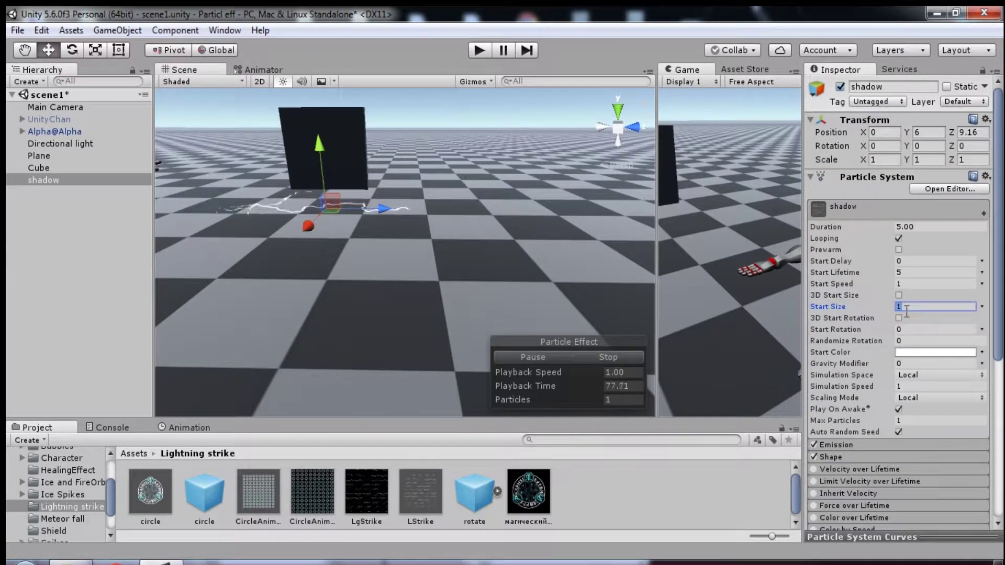
Set shadow's Start Size to 5 and Duration to 2
type("5")
left_click(922, 227)
type("2")
left_click_drag(539, 231, 479, 242, "alt")
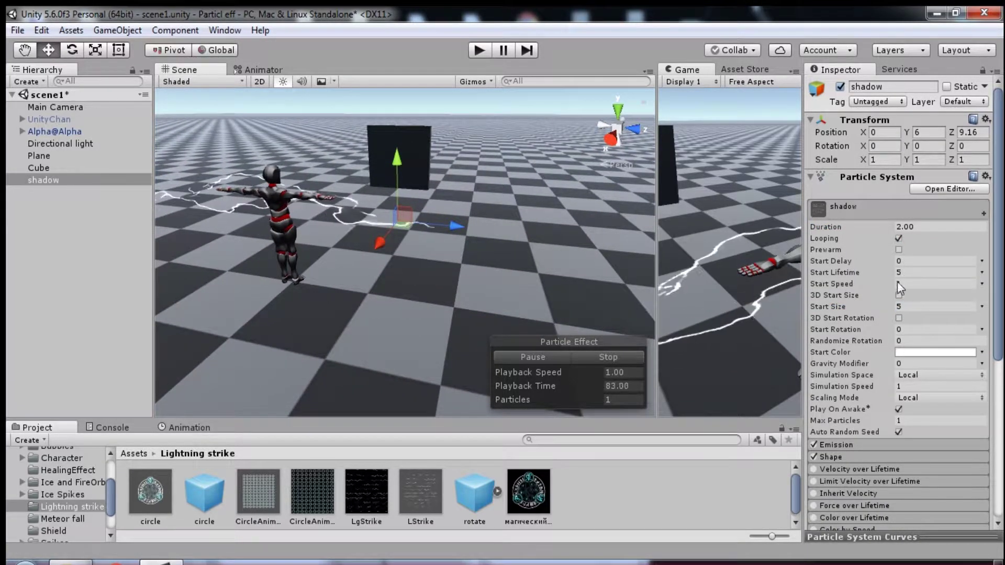
key("f")
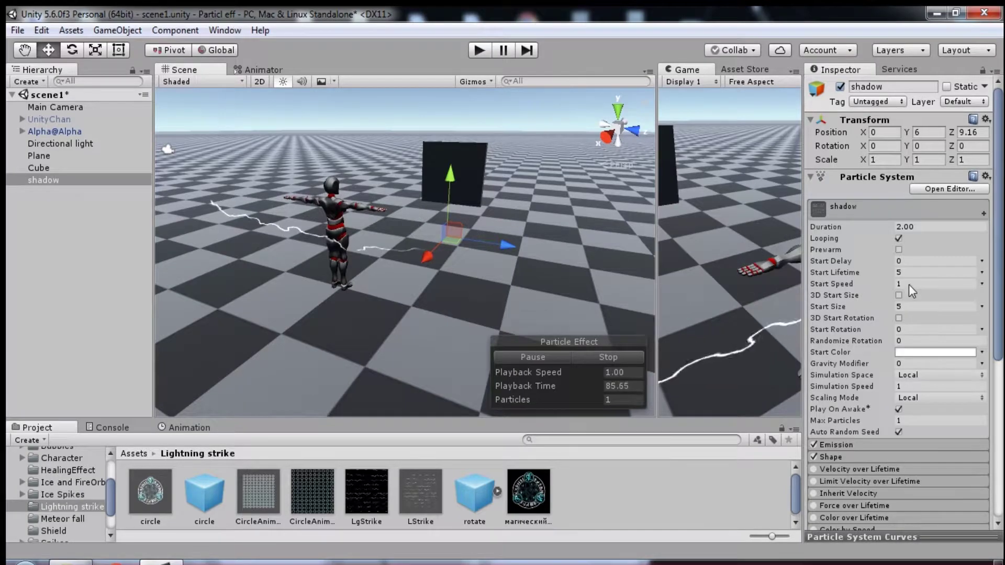
Set Start Speed to -0.01 and Start Lifetime to 0.7
left_click(911, 282)
type("-0.01")
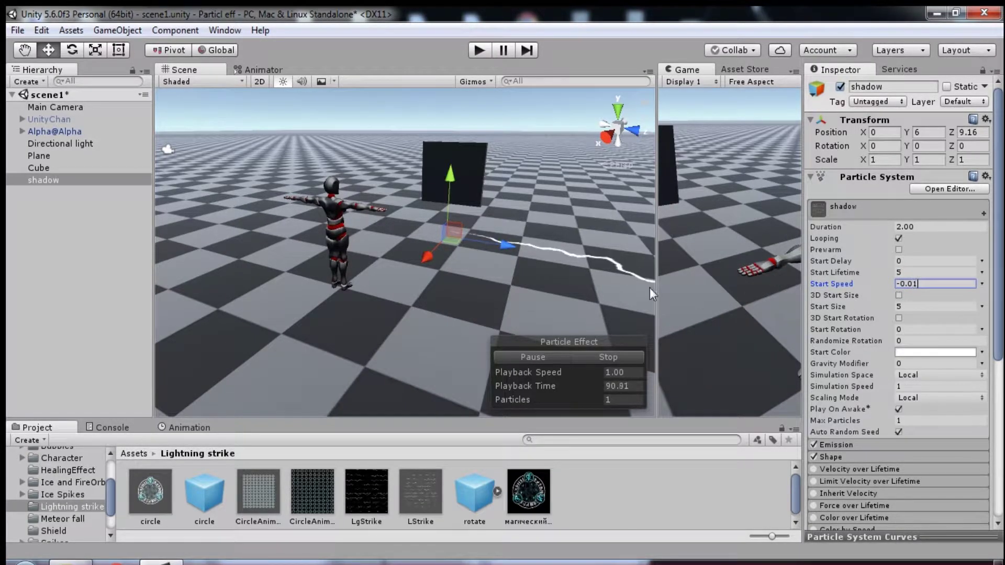
right_click_drag(651, 294, 785, 282)
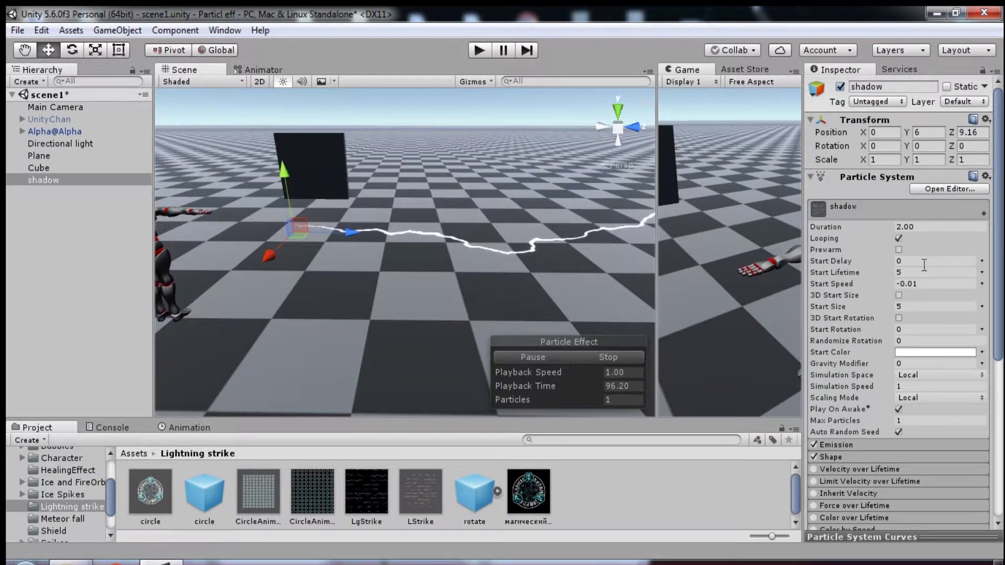
left_click(920, 271)
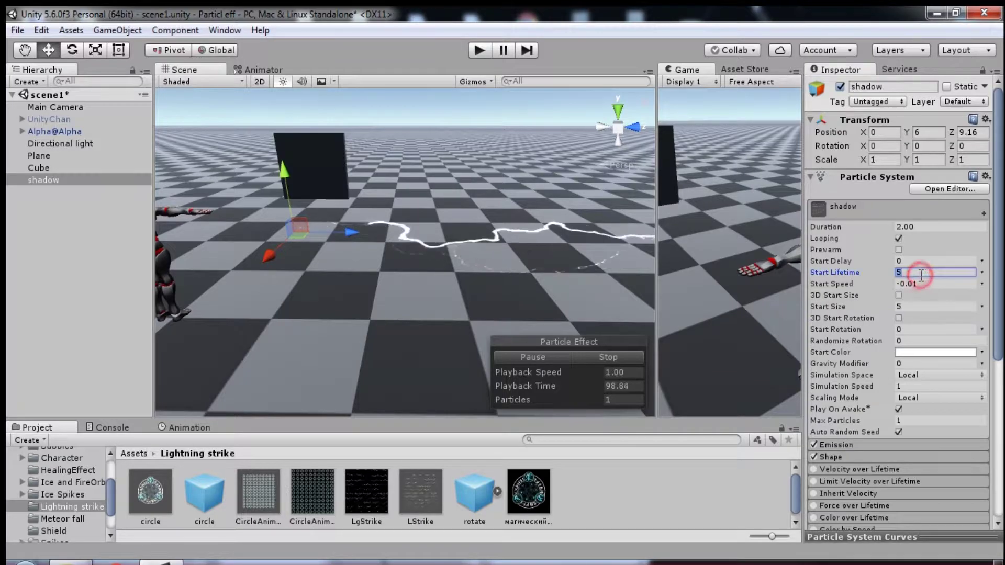
type("0.7")
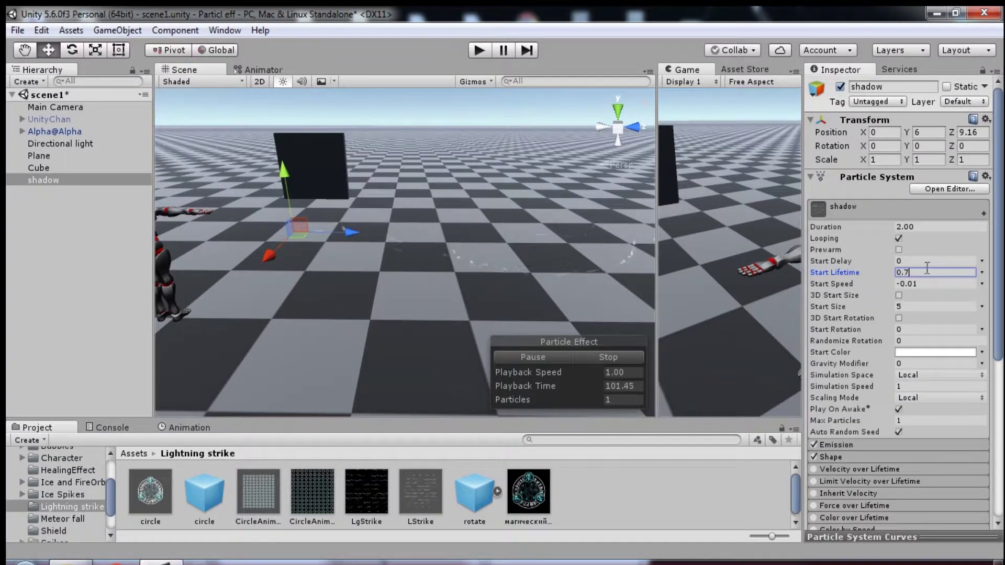
Set shadow's Rate over Time to 0 and add a burst with 2 cycles, 0.6 s interval
left_click(858, 444)
scroll(861, 438, "down", 4)
left_click(918, 368)
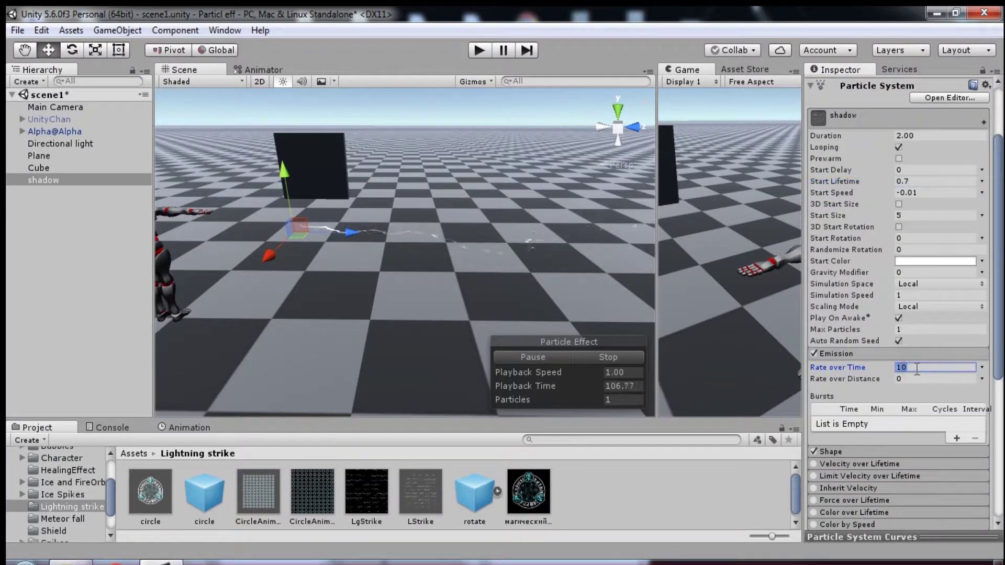
type("0")
left_click(953, 437)
key("Tab")
key("Tab")
key("Tab")
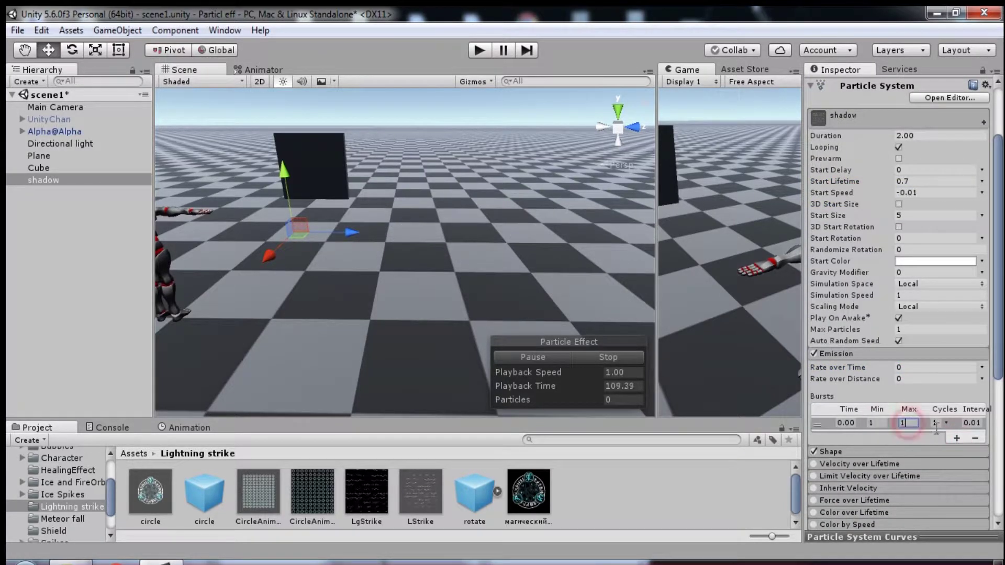
type("2")
left_click(975, 422)
type(".6")
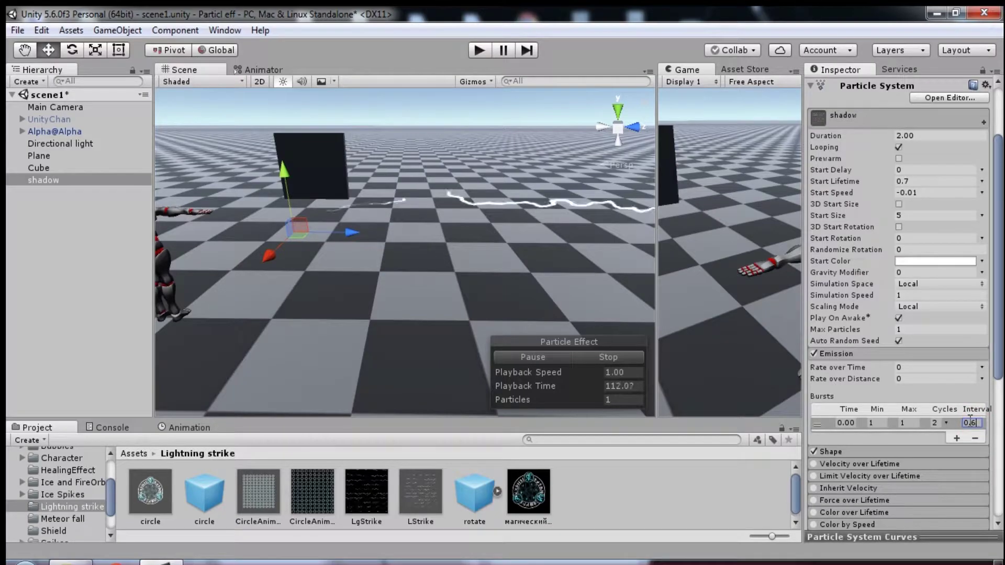
scroll(825, 422, "down", 3)
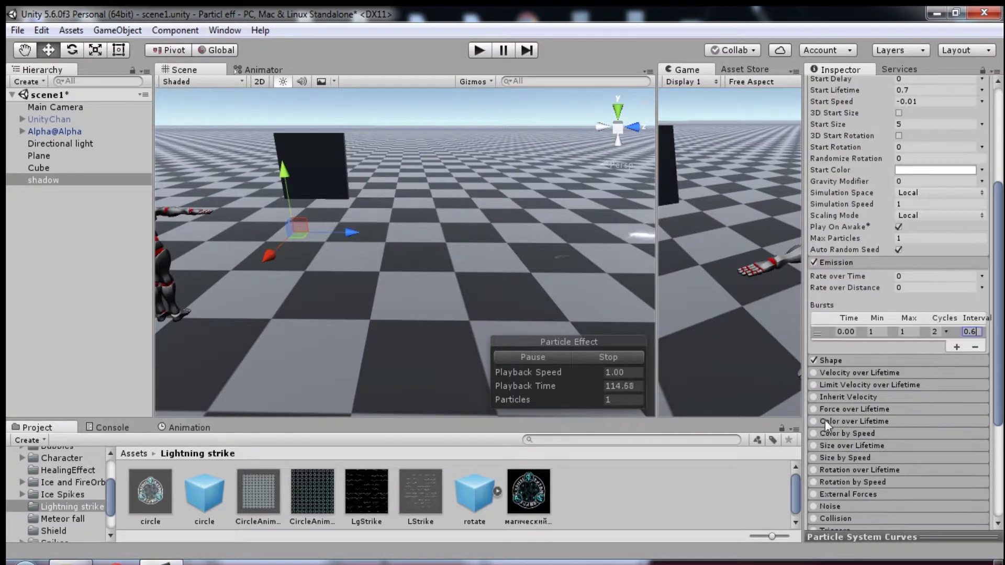
Enable Color over Lifetime and add a fully opaque alpha key at about 80% of the gradient
left_click(814, 421)
left_click(962, 436)
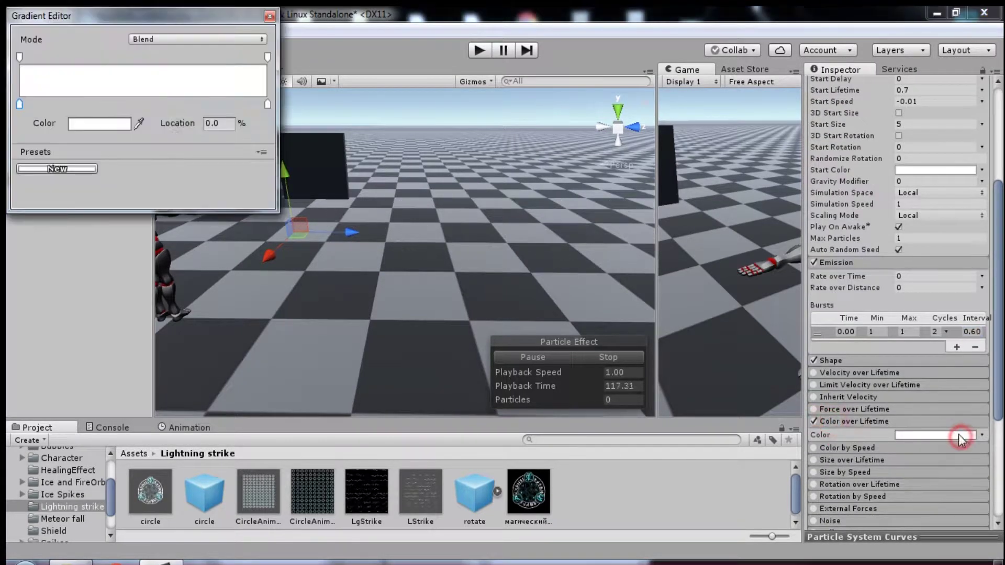
left_click(217, 56)
mouse_move(118, 123)
left_mouse_down()
mouse_move(49, 136)
mouse_move(116, 124)
left_mouse_up()
type("50")
left_click(217, 56)
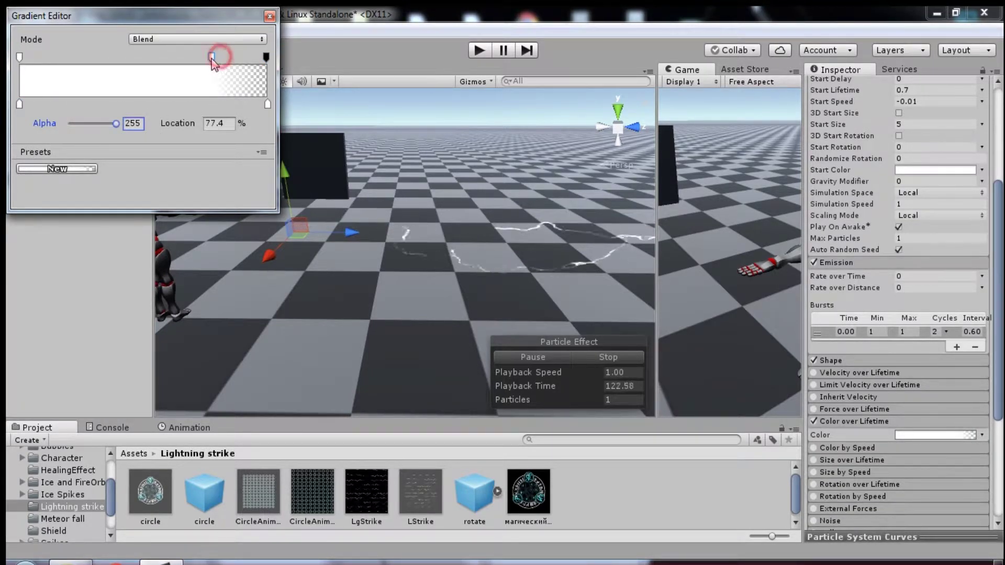
mouse_move(218, 56)
left_mouse_down()
mouse_move(204, 56)
mouse_move(272, 57)
mouse_move(217, 57)
left_mouse_up()
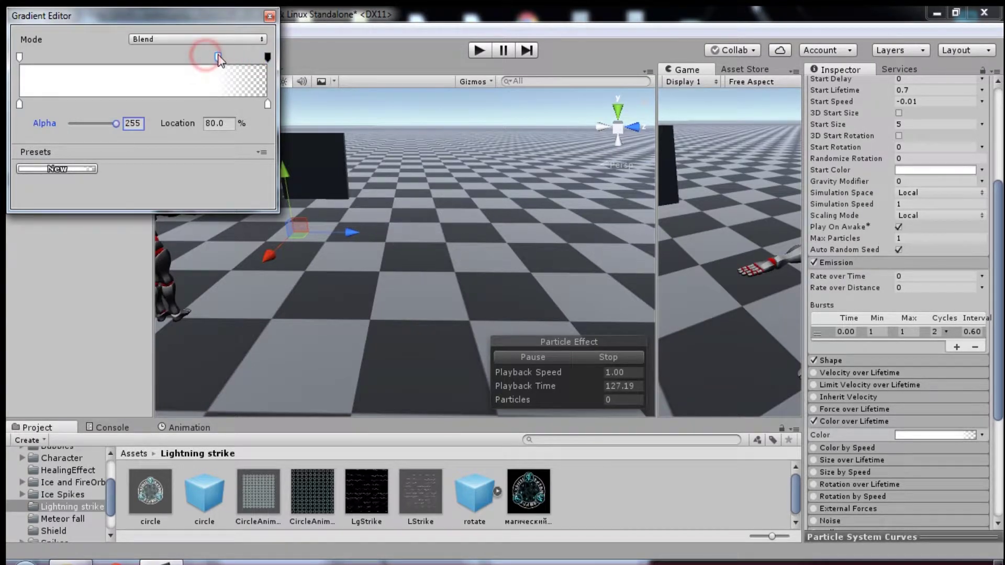
left_click(269, 18)
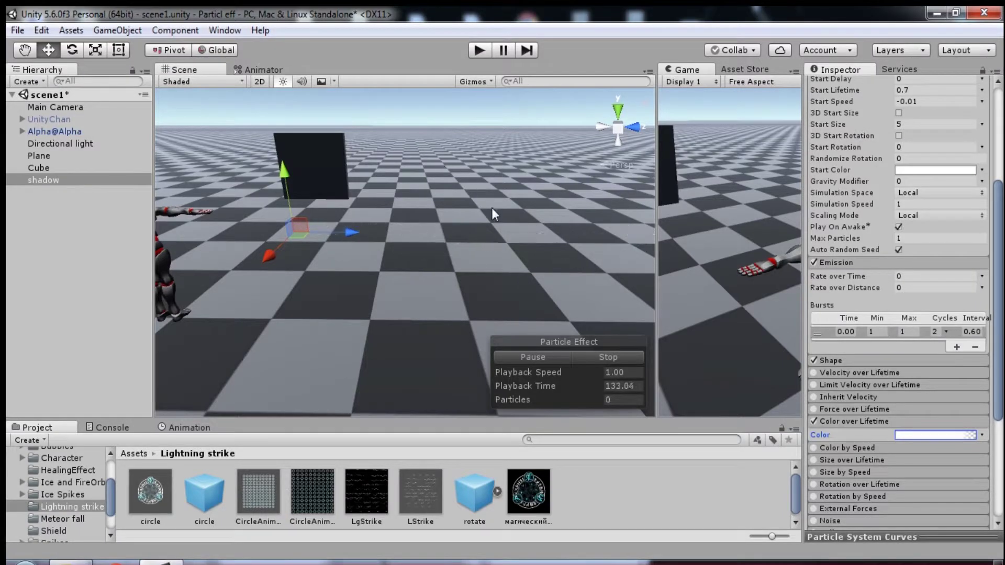
Save shadow as a prefab in the Project and delete it from the scene
left_click_drag(51, 180, 583, 502)
left_click(50, 181)
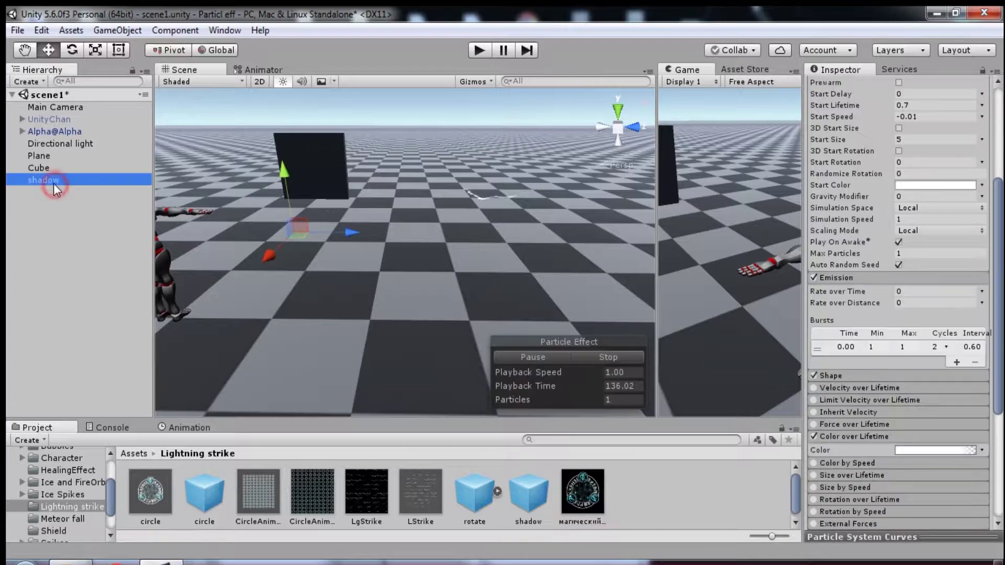
key("Delete")
Create a new Particle System named LightningStrikeSystem
right_click(50, 201)
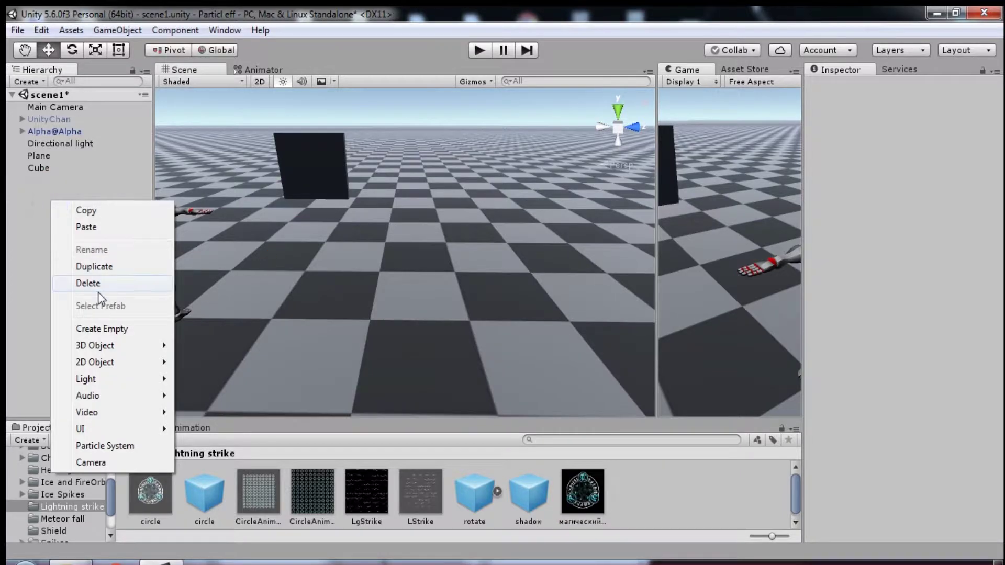
left_click(92, 445)
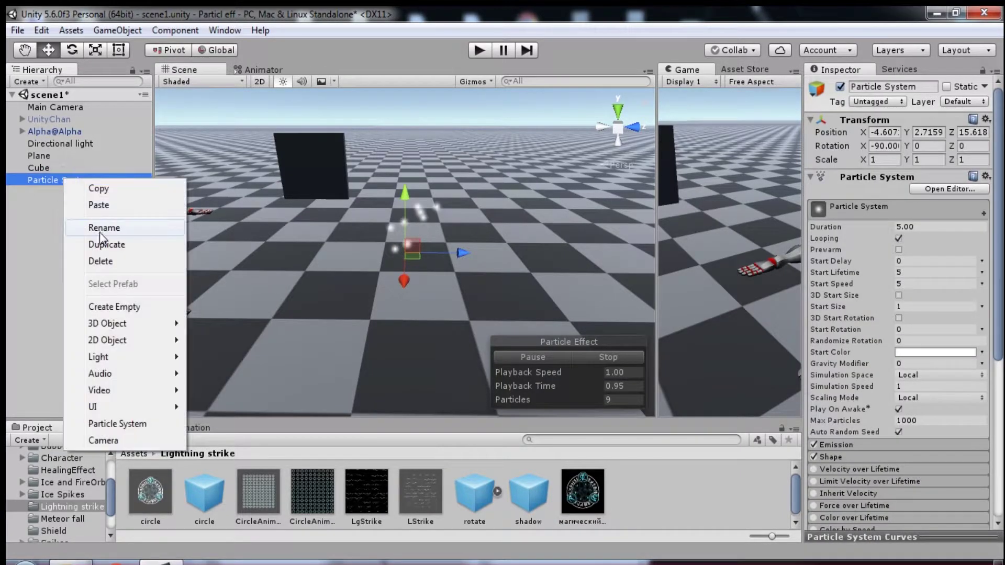
left_click(103, 228)
type("LightningStrikeSystem")
left_click(83, 217)
left_click(79, 181)
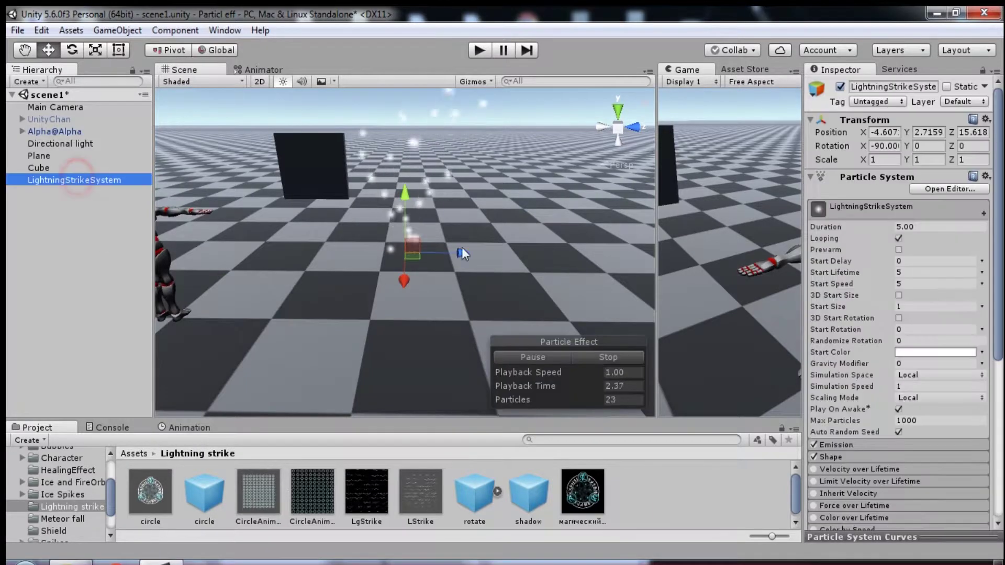
Set LightningStrikeSystem's rotation X to 0 and position to X 0, Z 0, Y 6
left_click(887, 147)
type("0")
left_click(885, 133)
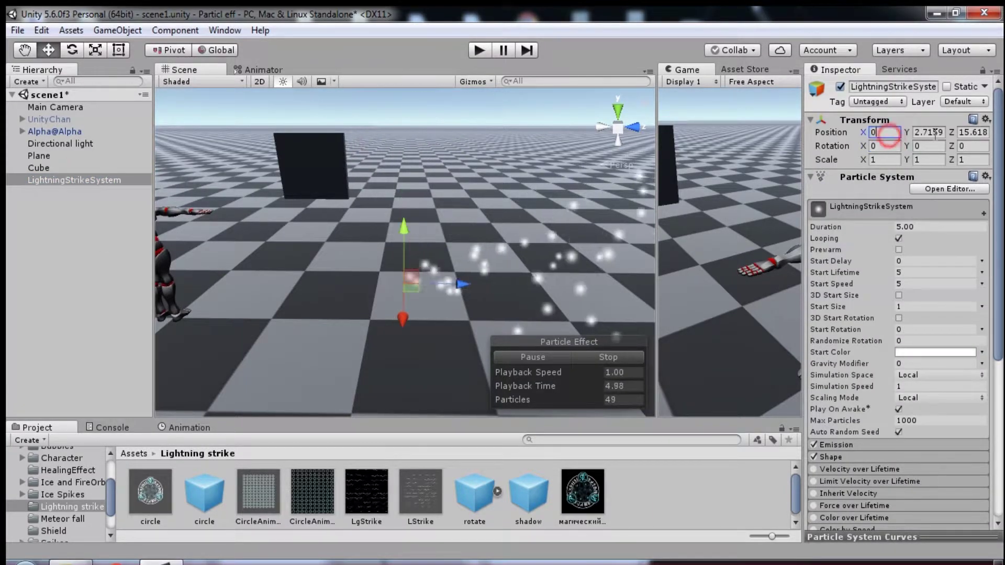
type("0")
left_click(973, 132)
type("0")
left_click(936, 133)
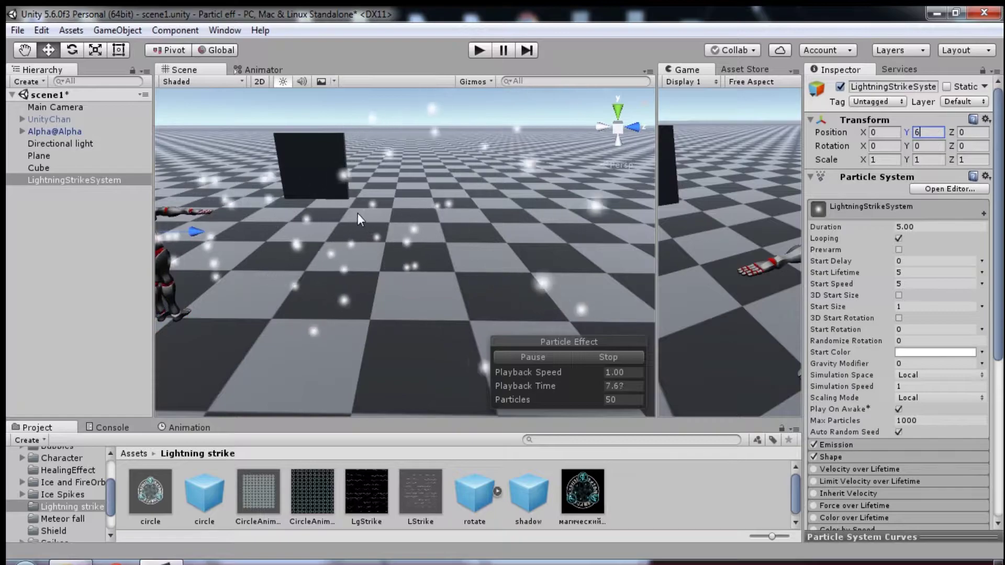
type("6")
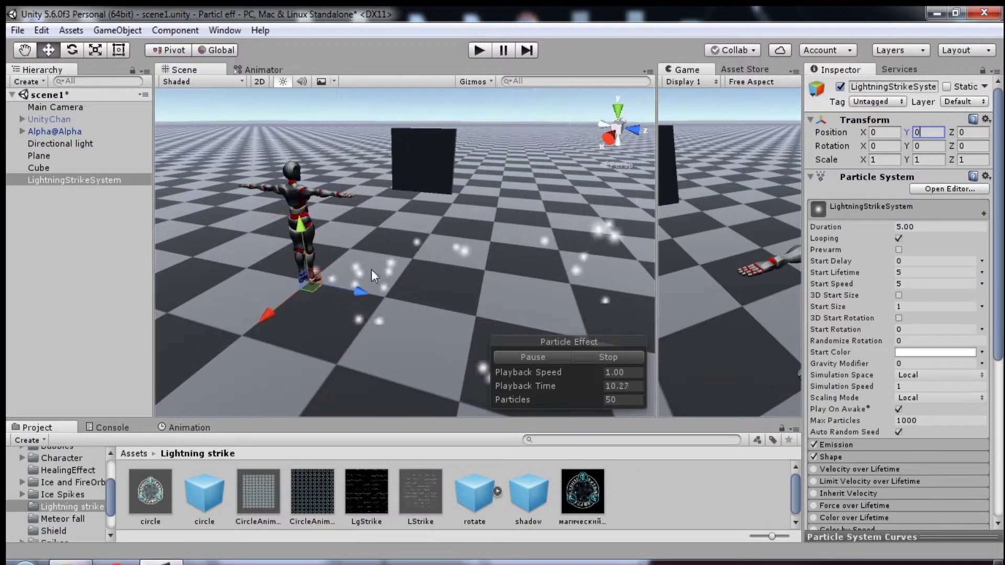
mouse_move(371, 269)
left_mouse_down()
mouse_move(429, 310)
mouse_move(460, 248)
mouse_move(529, 261)
left_mouse_up()
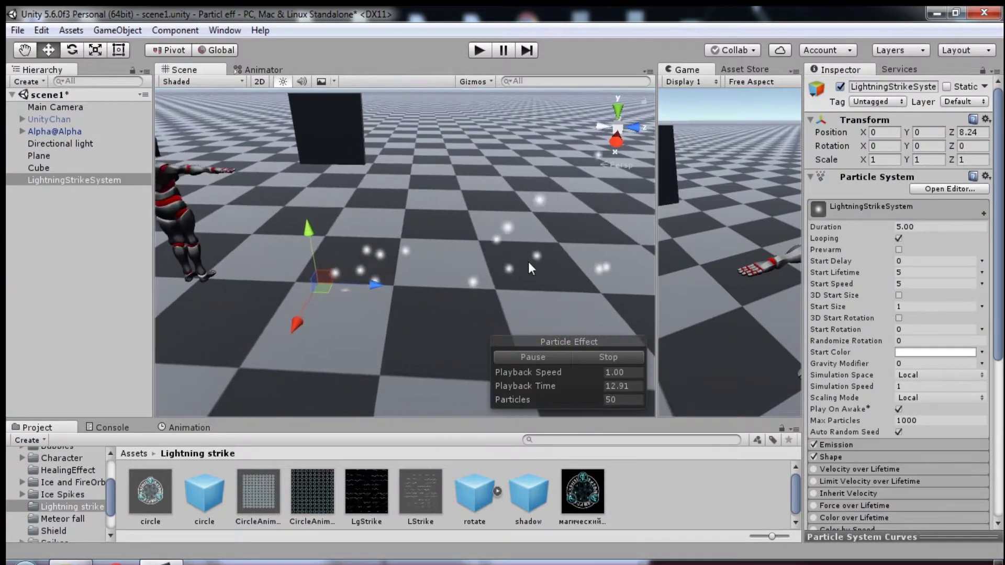
Disable Emission, Shape and Renderer, and nest the circle prefab under LightningStrikeSystem
left_click(815, 206)
left_click(814, 225)
left_click(814, 237)
left_click(815, 480)
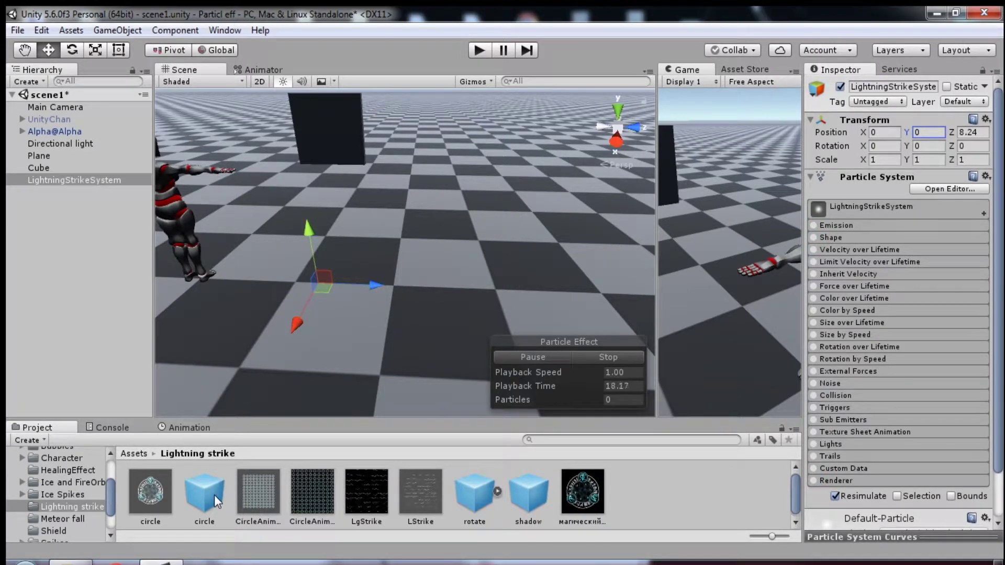
left_click_drag(215, 494, 72, 180)
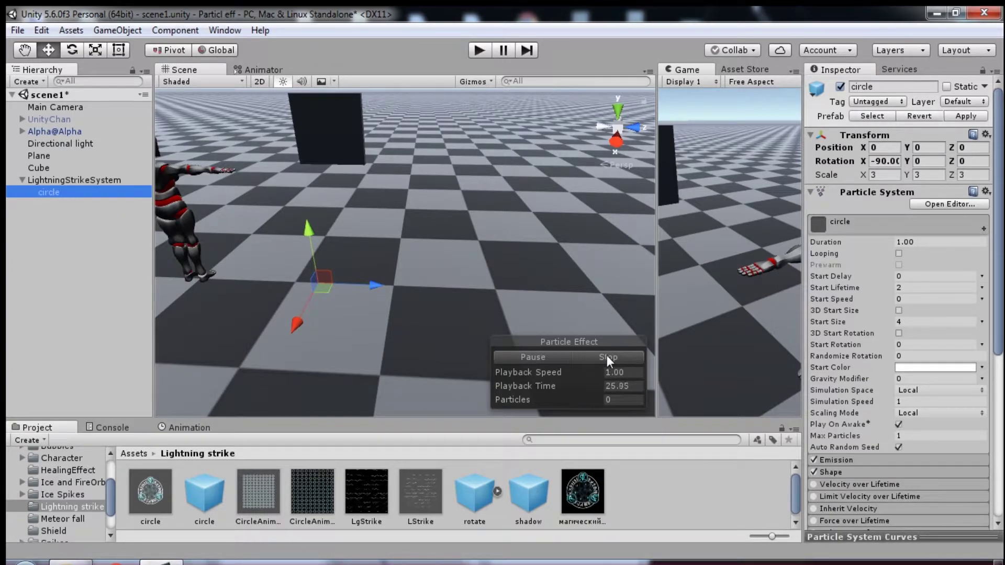
Enable Looping on circle and set its Rotation X to 0 and Position Y to 6
left_click(898, 254)
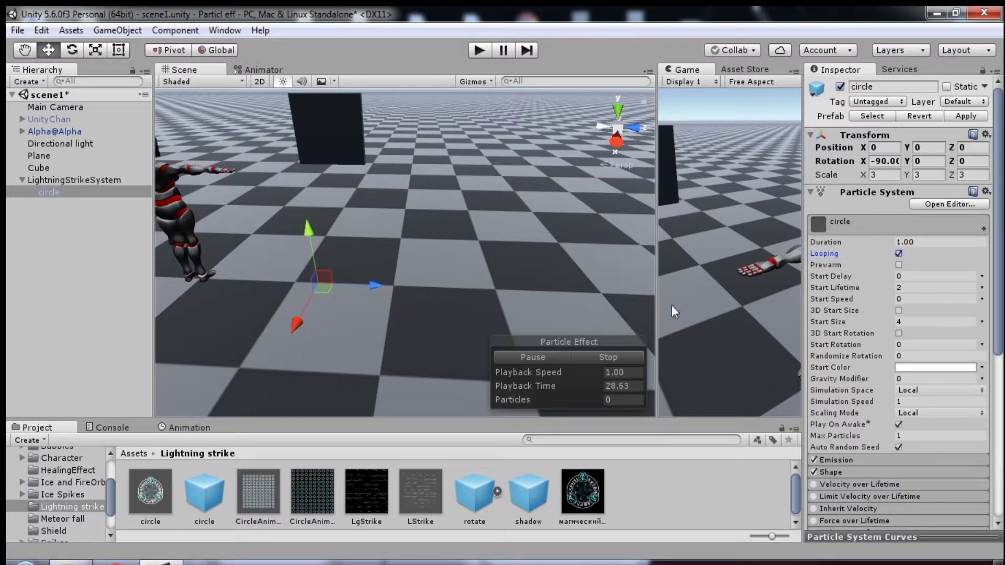
left_click(599, 356)
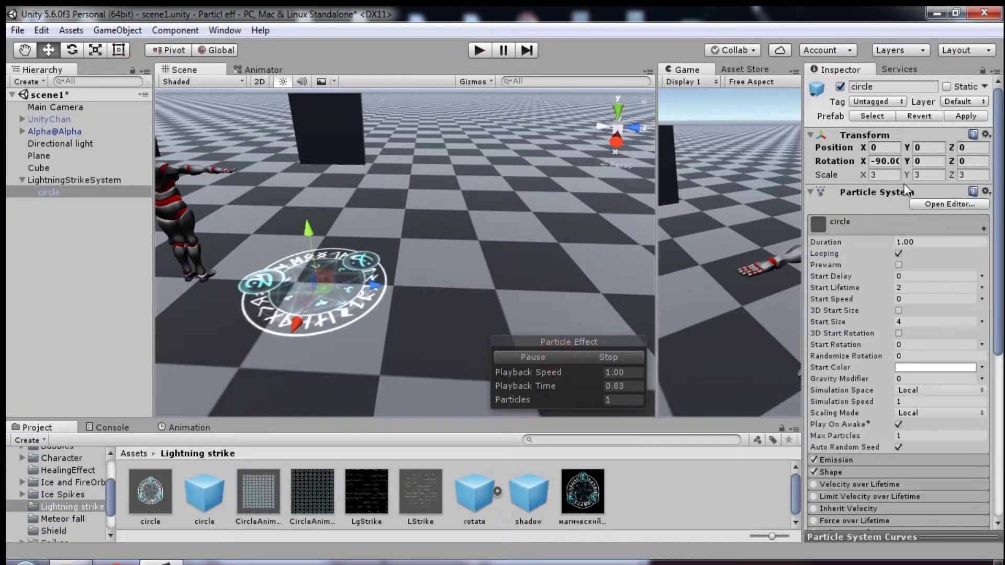
left_click(886, 161)
type("0")
left_click(916, 148)
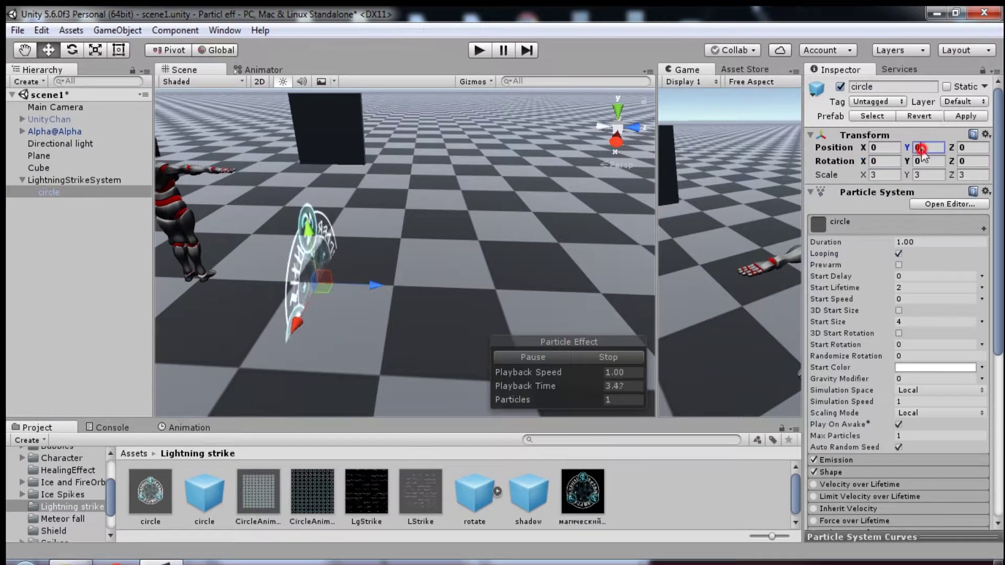
type("6")
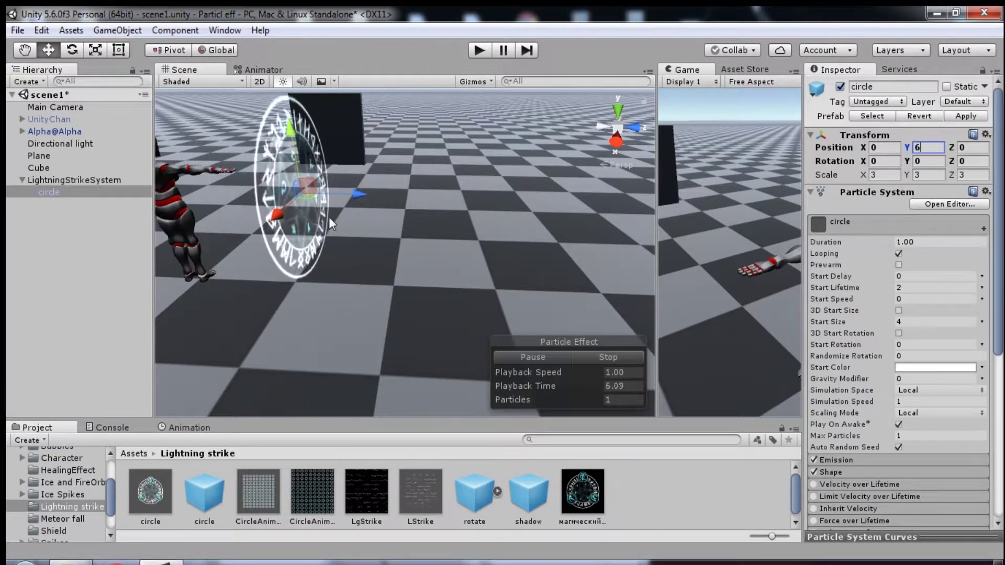
left_click_drag(329, 217, 694, 287, "alt")
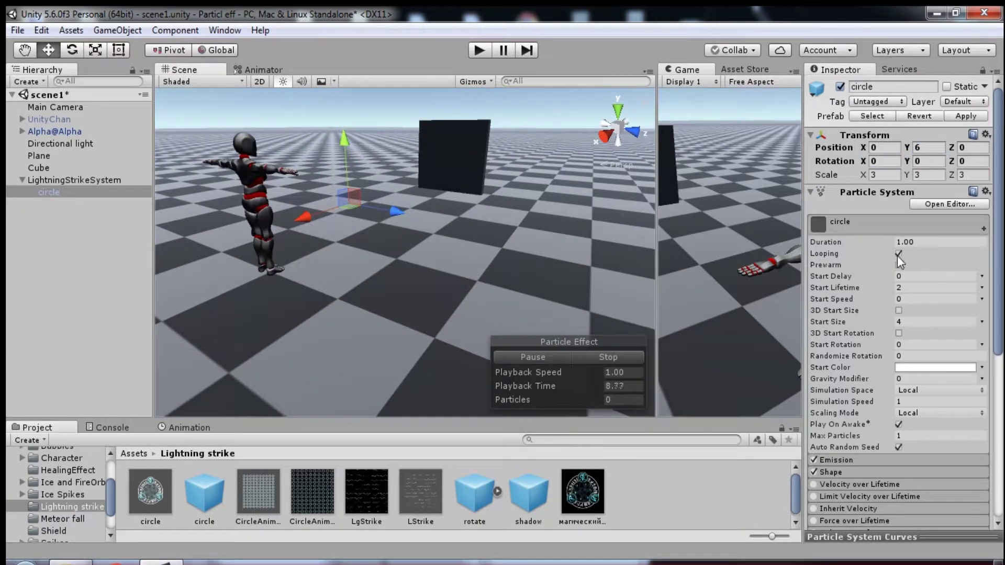
left_click(40, 194)
Duplicate circle and rename the copy circle2
key("ctrl+d")
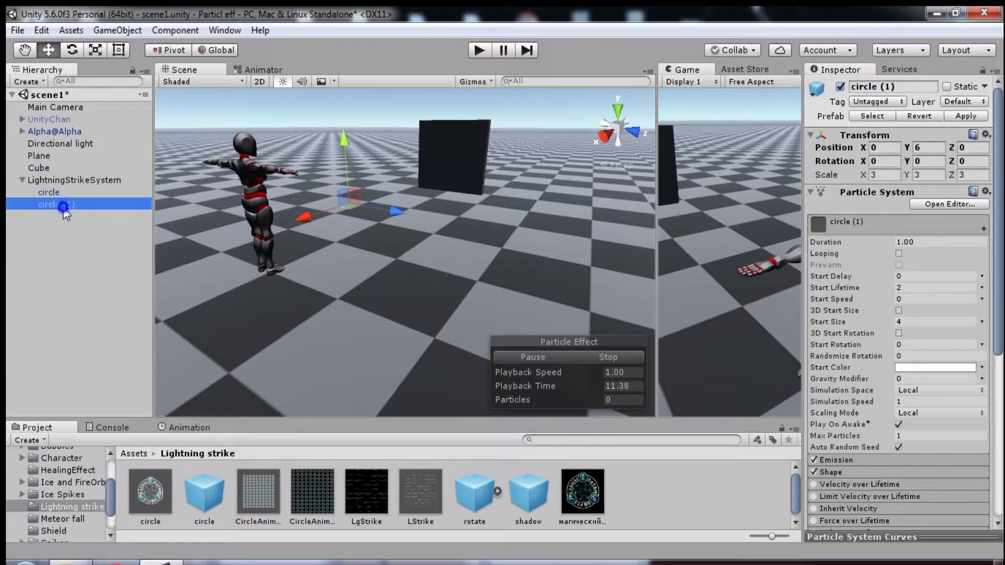
right_click(65, 206)
left_click(117, 259)
left_click_drag(88, 208, 64, 209)
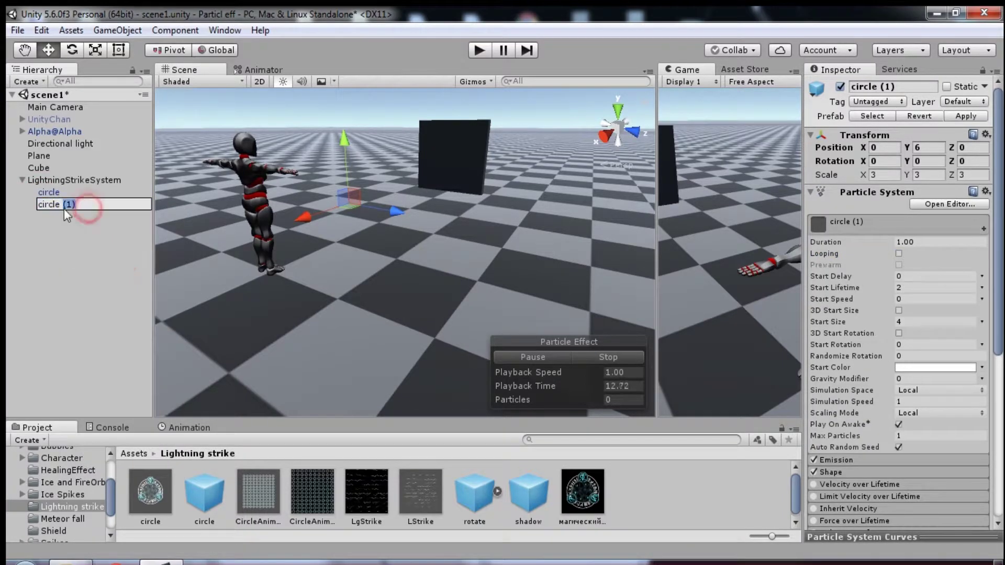
type("2")
left_click(61, 207)
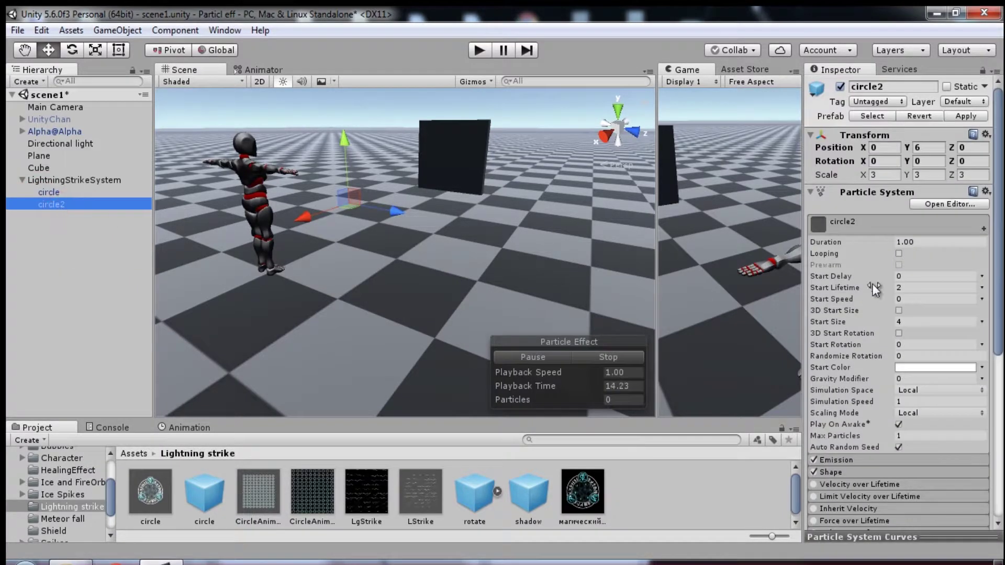
In circle2's Renderer, keep Mesh render mode and assign the circle material
left_click(916, 277)
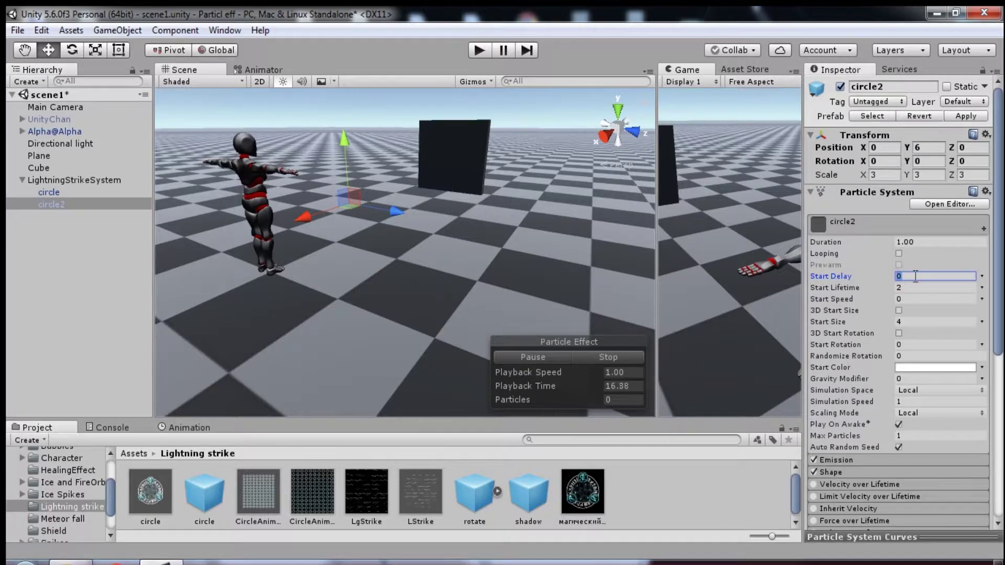
type("1")
scroll(905, 356, "down", 8)
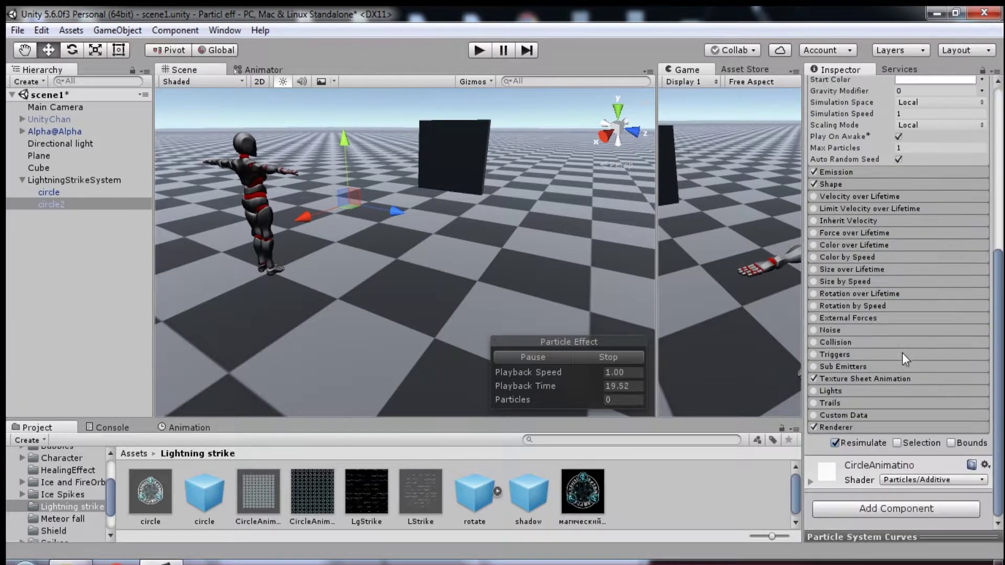
left_click(838, 426)
scroll(906, 388, "down", 3)
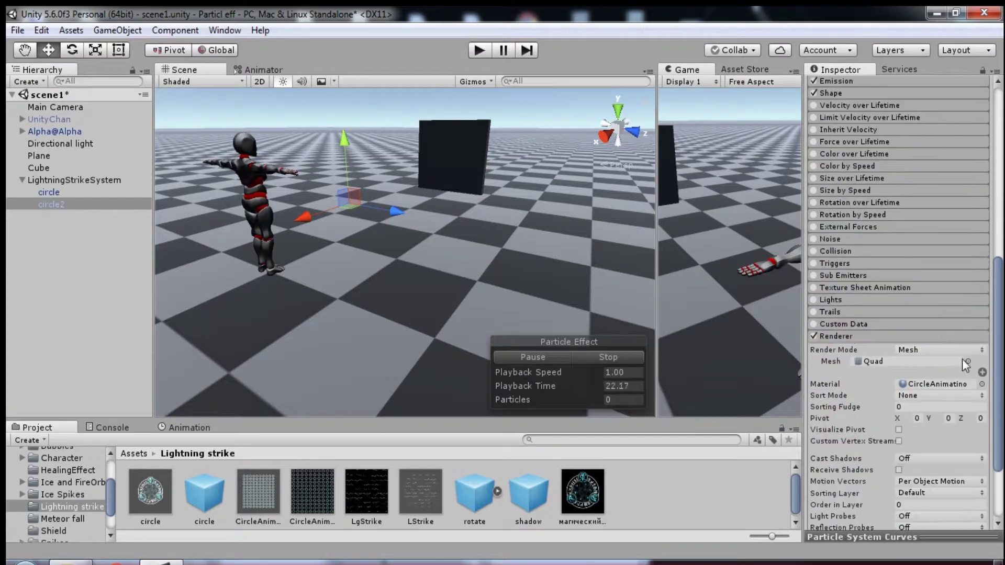
left_click(938, 349)
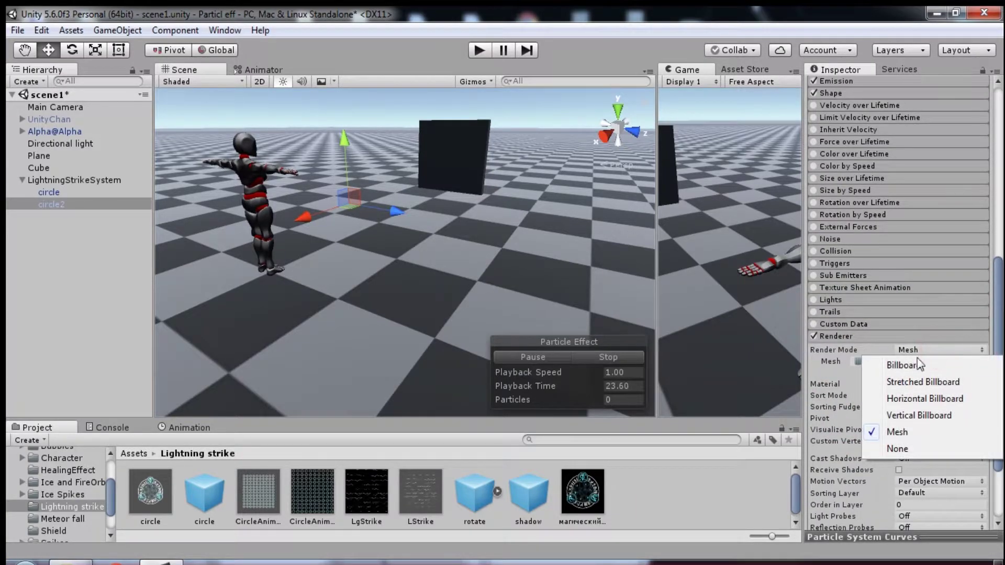
left_click(1000, 339)
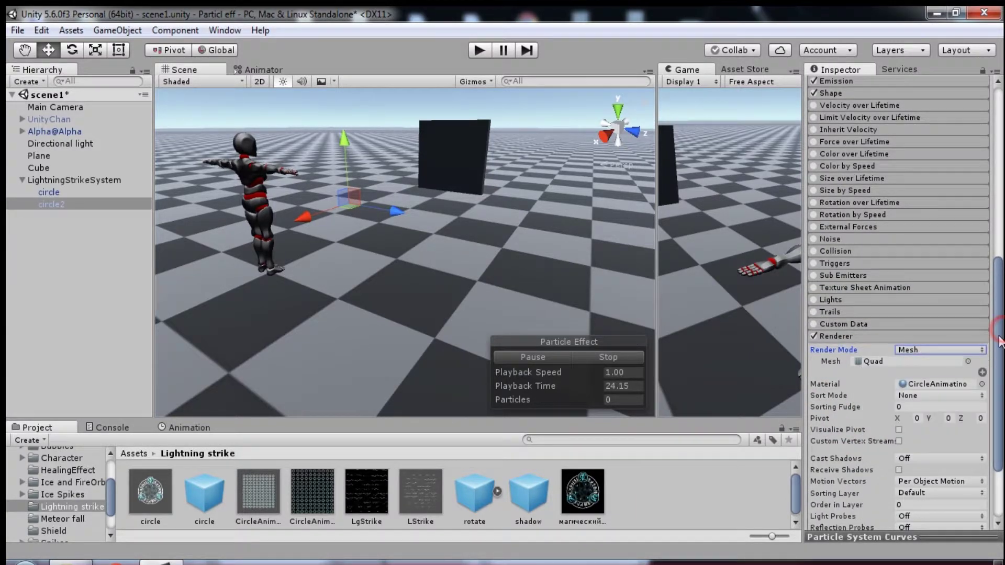
left_click(982, 384)
left_click(264, 268)
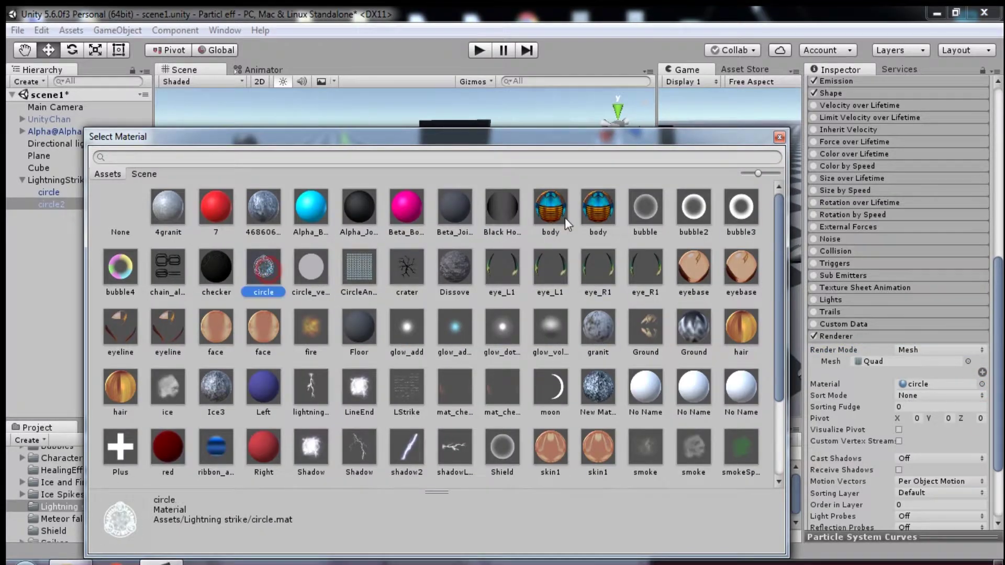
left_click(780, 140)
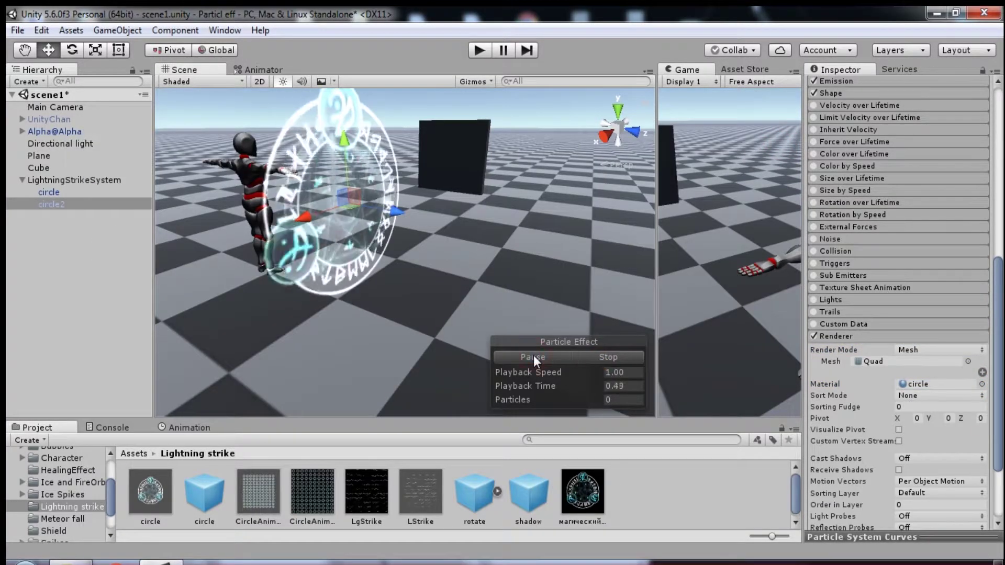
left_click(591, 355)
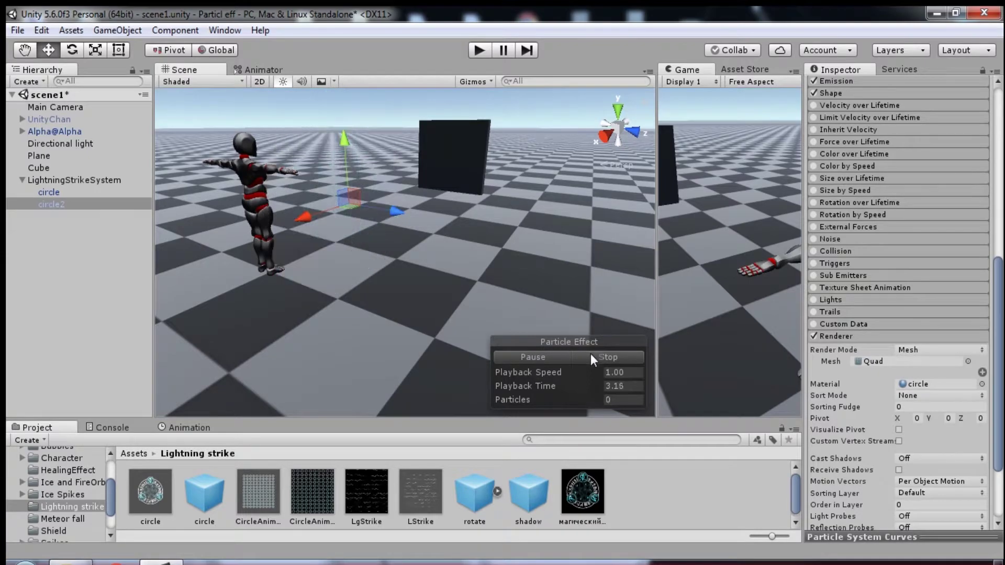
left_click(828, 337)
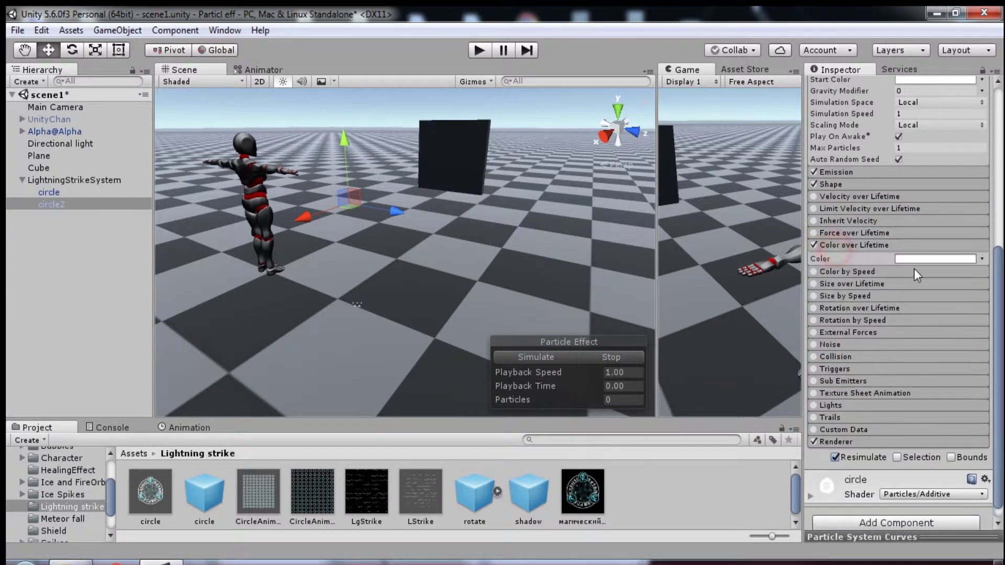
Enable circle2's Color over Lifetime, fading end alpha to 0 with an opaque key near 68%
left_click(942, 259)
left_click(269, 56)
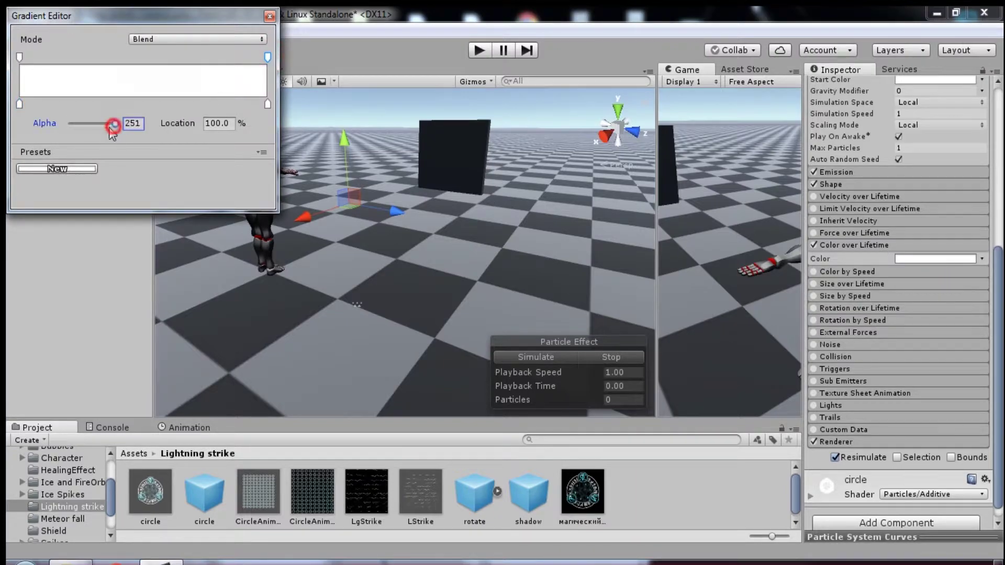
mouse_move(105, 130)
left_mouse_down()
mouse_move(57, 129)
mouse_move(116, 124)
left_mouse_up()
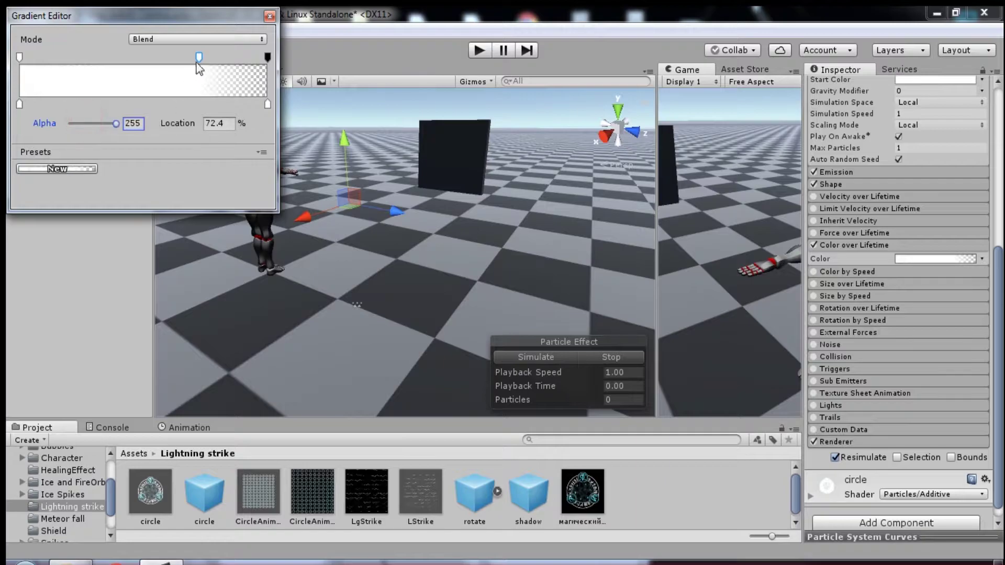
left_click_drag(199, 57, 188, 56)
left_click(269, 18)
left_click(521, 360)
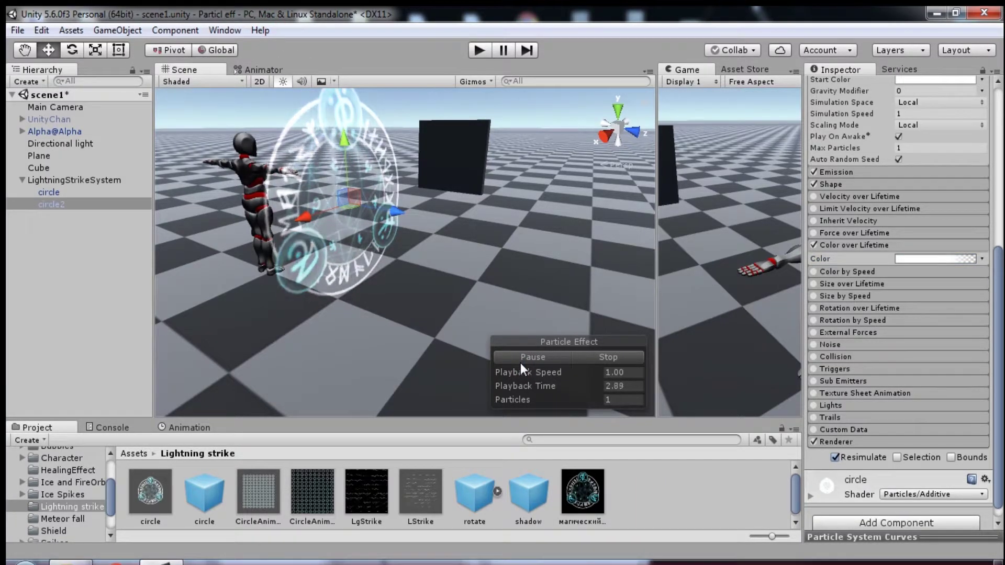
Move the opaque alpha key earlier to about 37.6% and check the preview
left_click(925, 259)
left_click_drag(190, 56, 113, 58)
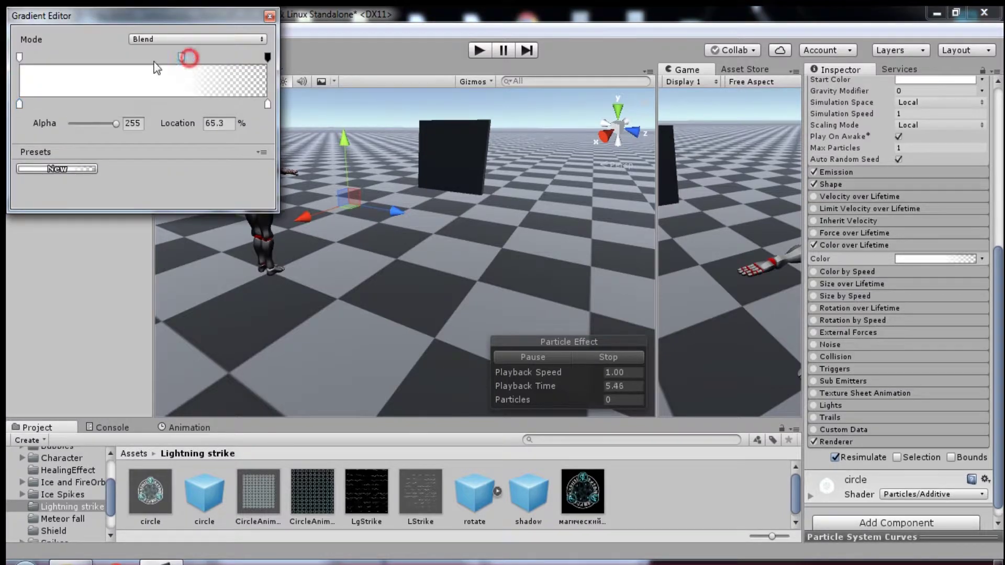
left_click(272, 18)
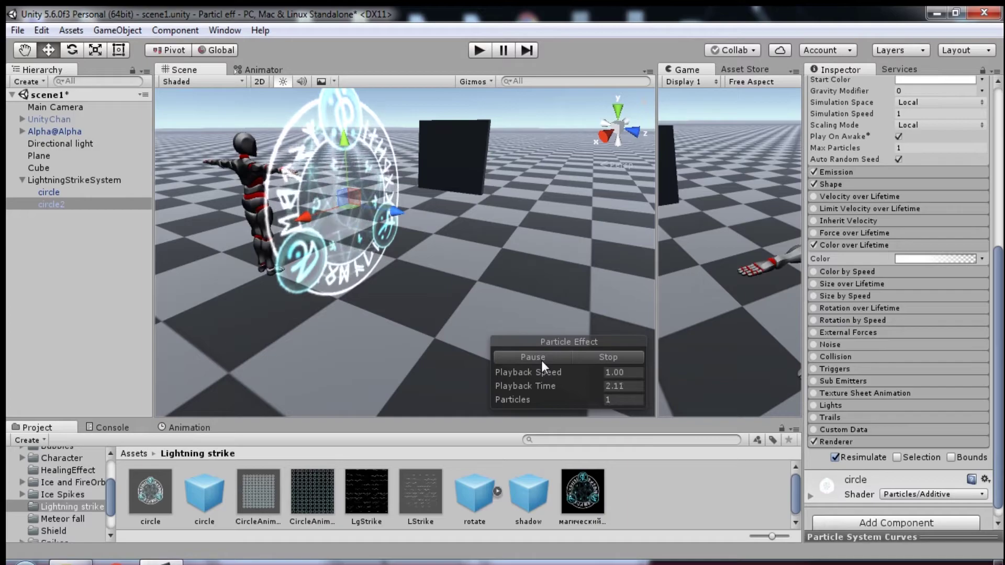
left_click(596, 359)
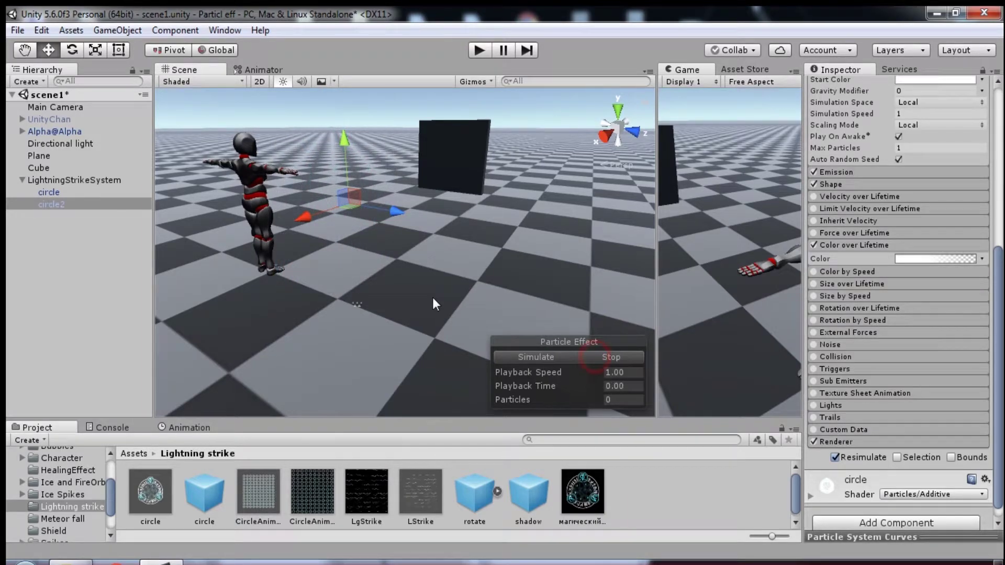
left_click(69, 219)
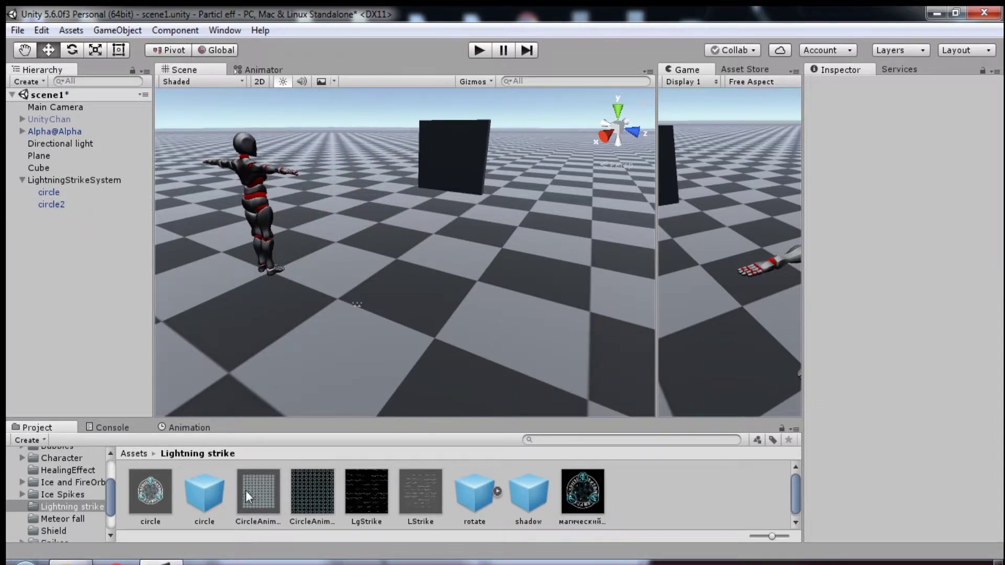
Add the shadow prefab as a child of LightningStrikeSystem with Z position 0
left_click_drag(538, 511, 64, 233)
left_click(63, 224)
left_click_drag(64, 219, 65, 210)
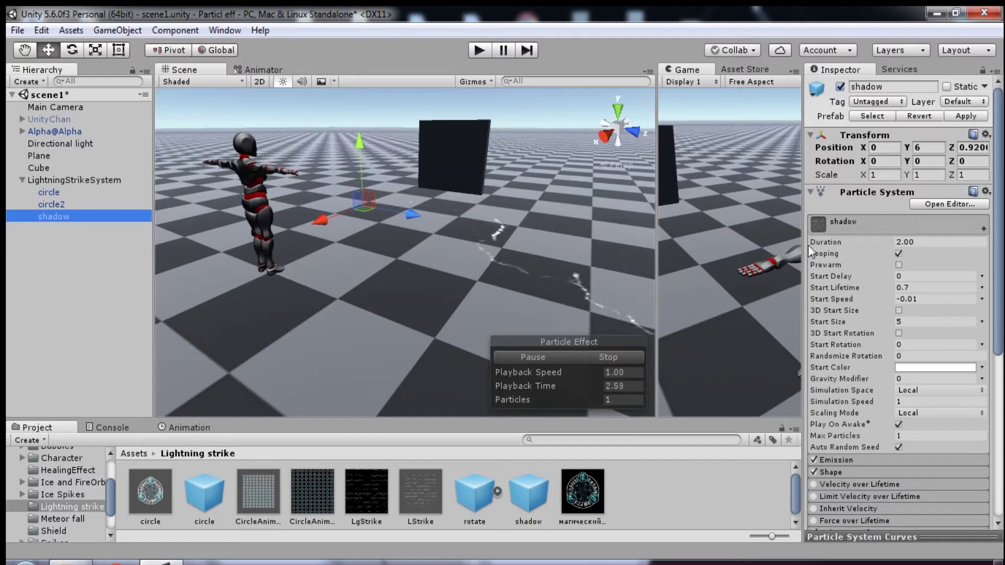
double_click(973, 148)
type("0")
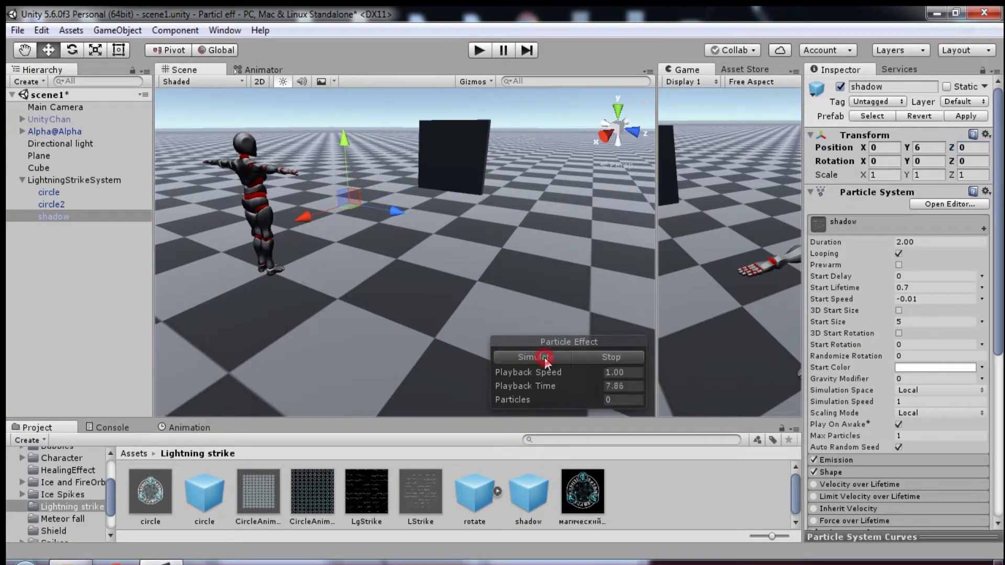
Replay the effect and review circle2, LightningStrikeSystem and shadow
left_click(546, 358)
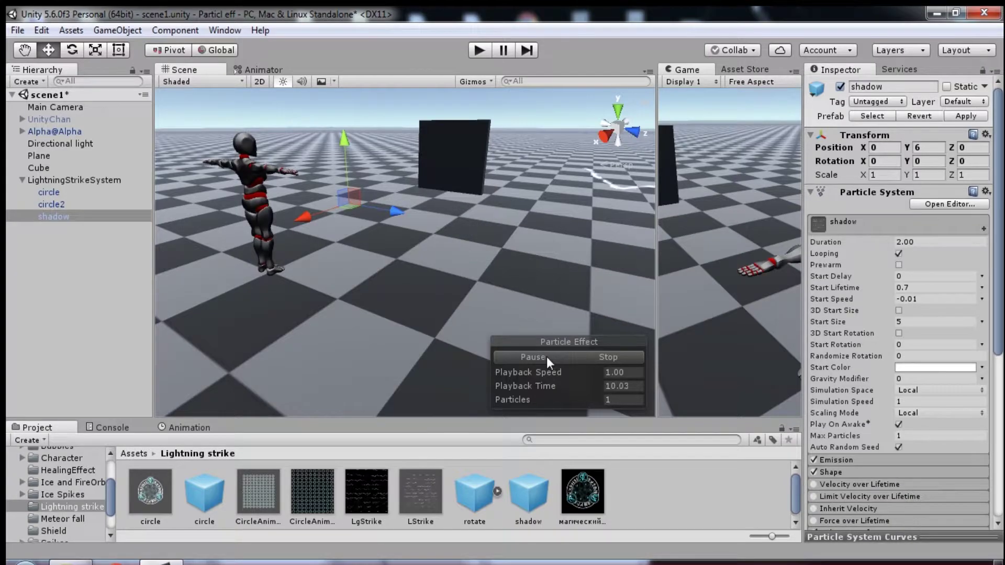
left_click(51, 204)
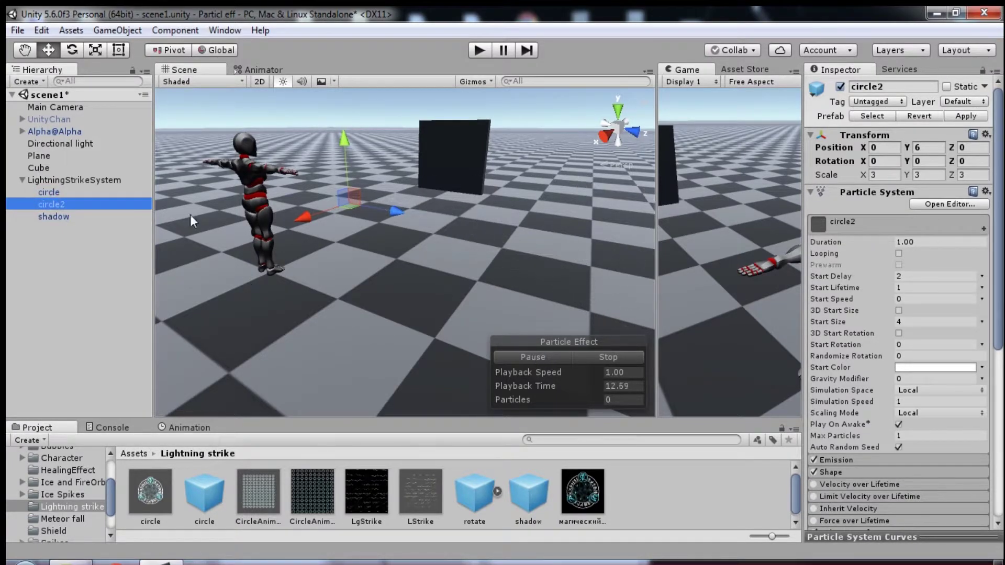
left_click(82, 182)
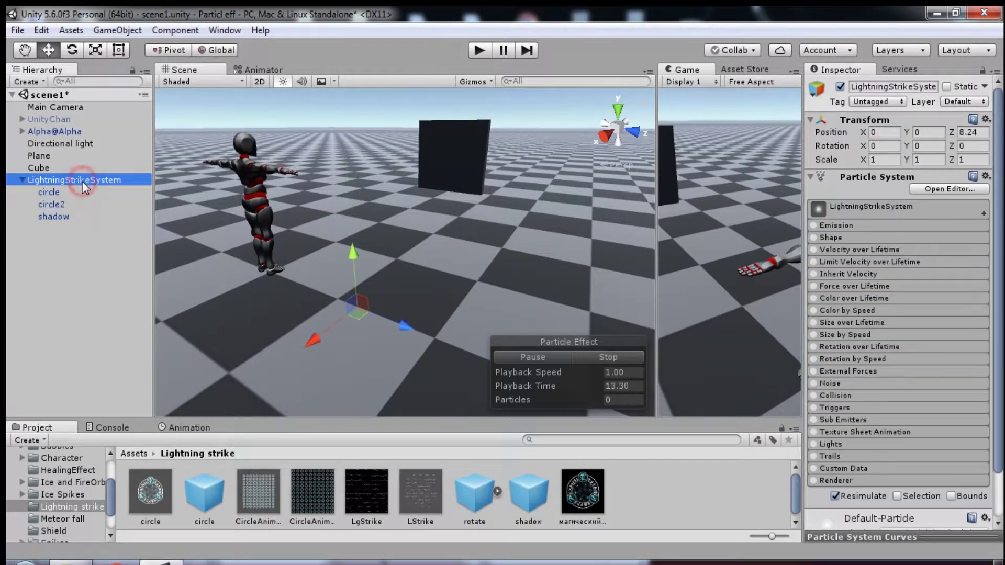
left_click(66, 219)
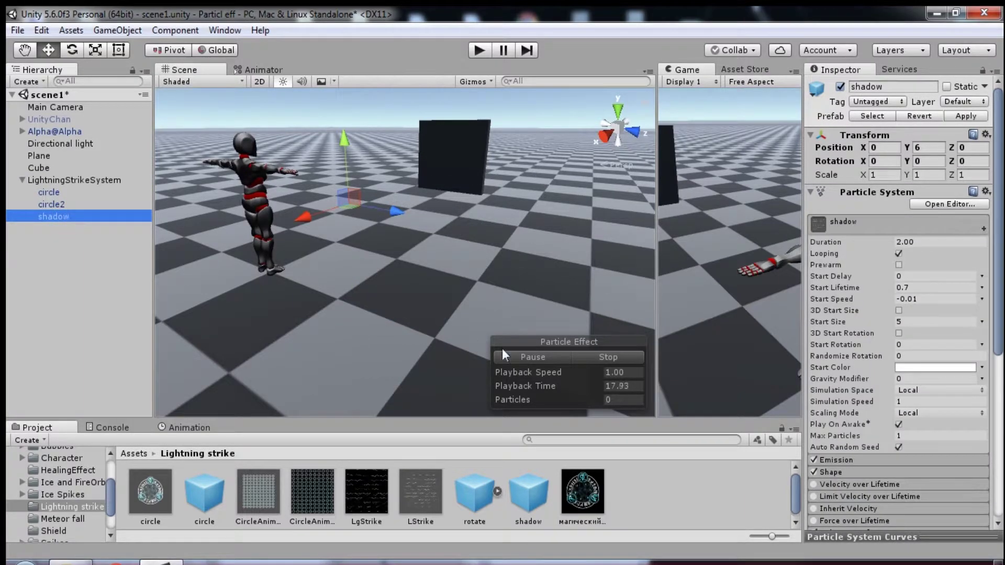
left_click(555, 358)
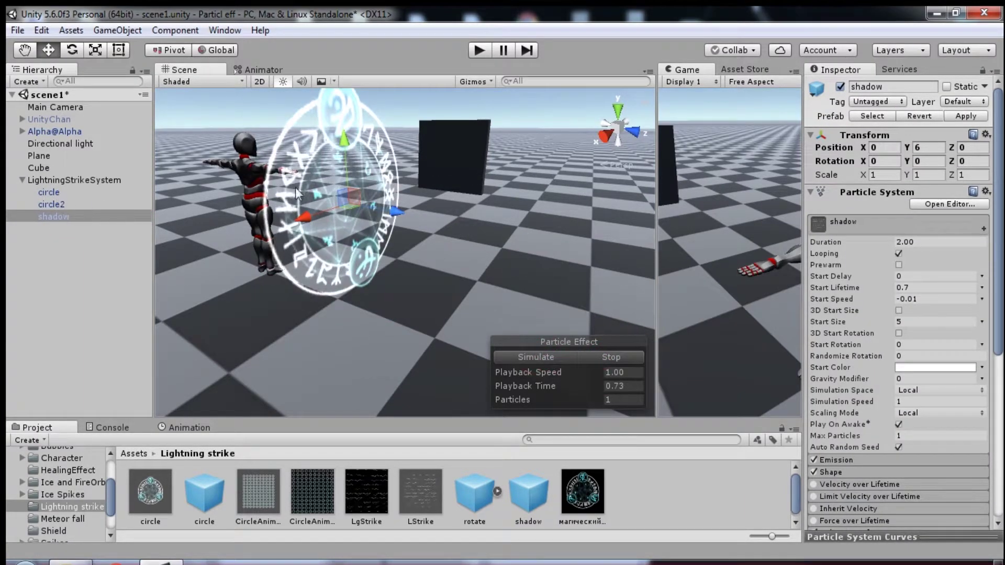
Raise shadow to Y 9.87 and duplicate it as shadow (1), lowered to about 4.24
mouse_move(347, 173)
left_mouse_down()
mouse_move(347, 98)
mouse_move(521, 186)
left_mouse_up()
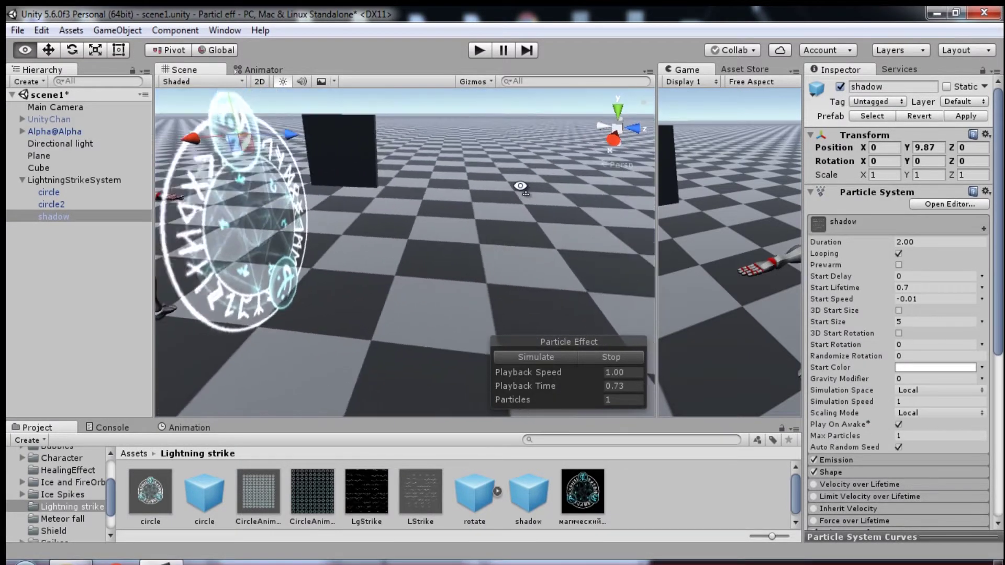
left_click(74, 219)
key("ctrl+d")
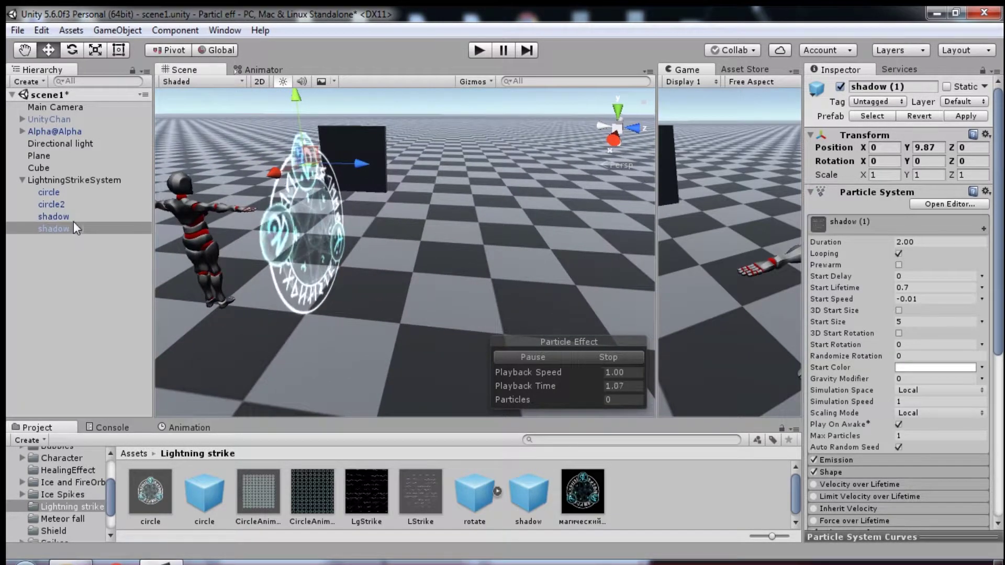
mouse_move(295, 154)
left_mouse_down()
mouse_move(303, 269)
mouse_move(282, 306)
left_mouse_up()
key("f")
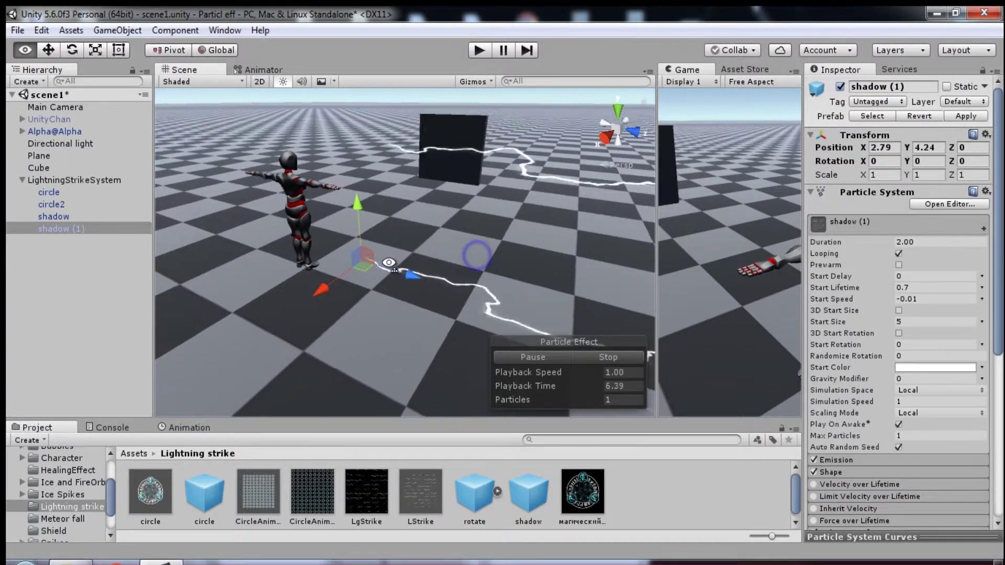
left_click(580, 358)
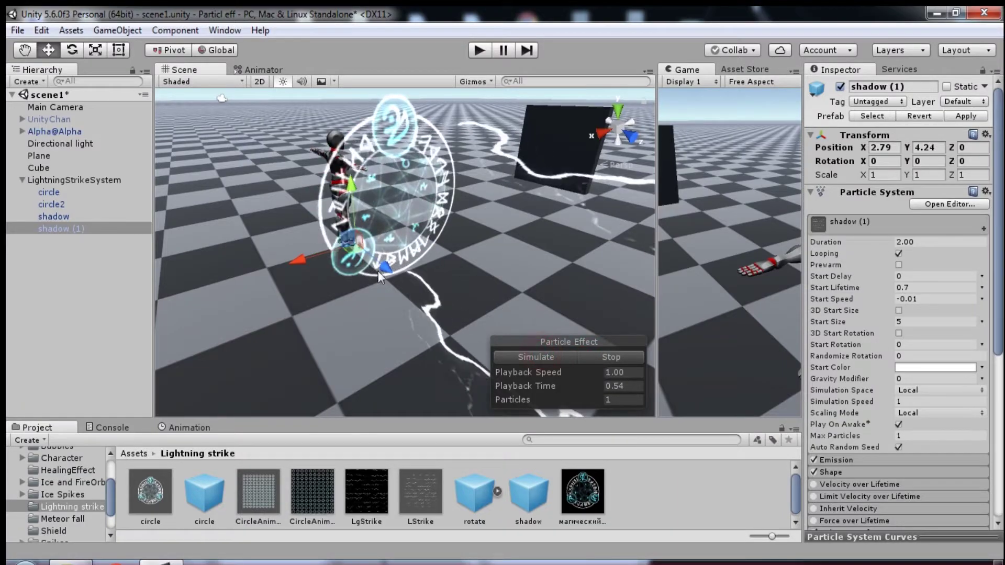
Nudge shadow (1) down to about Y 4.1 and replay the effect to check both strikes
mouse_move(351, 222)
left_mouse_down()
mouse_move(413, 261)
mouse_move(281, 237)
left_mouse_up()
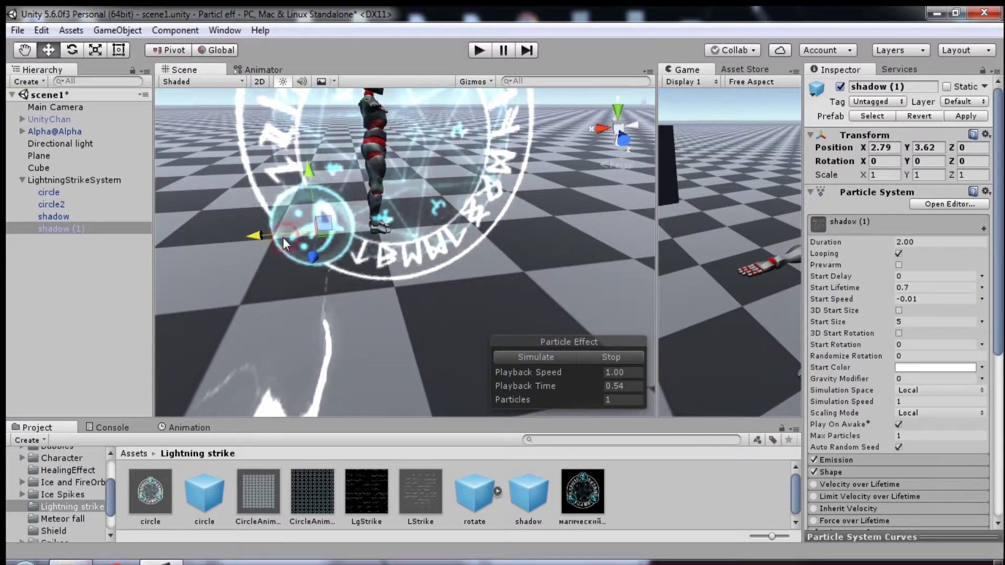
left_click(558, 360)
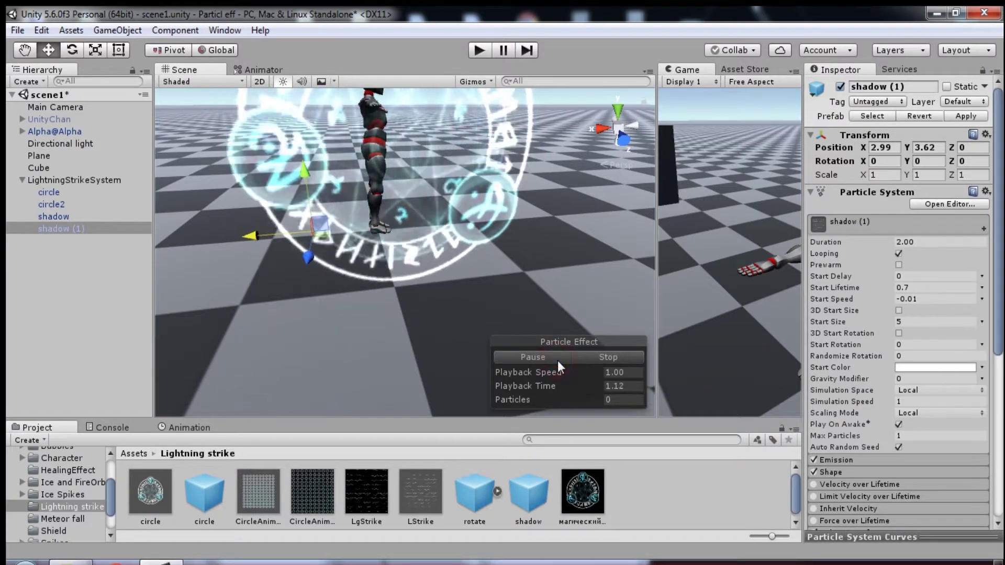
left_click(558, 360)
mouse_move(381, 244)
left_mouse_down("alt")
mouse_move(328, 245)
mouse_move(351, 203)
left_mouse_up("alt")
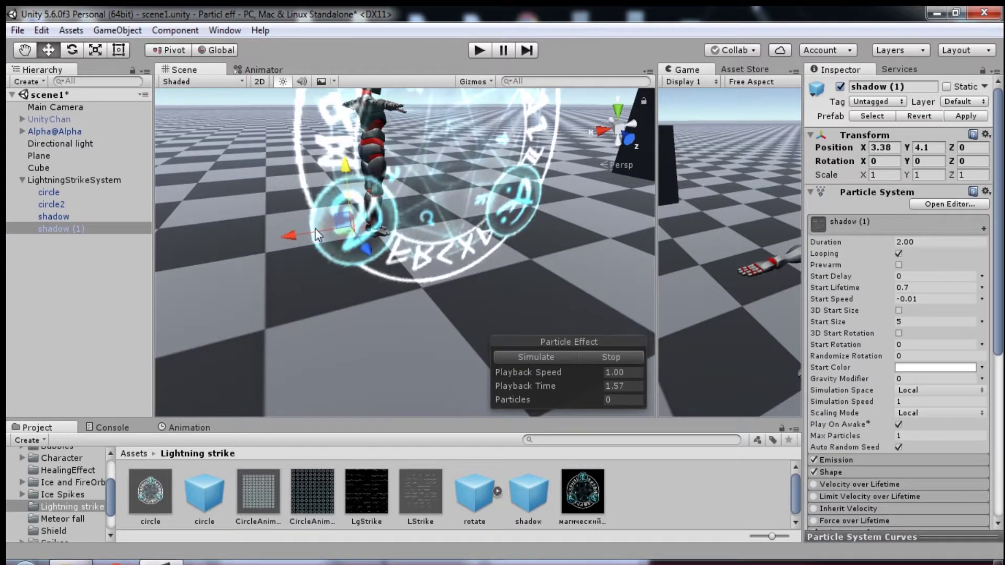
left_click(58, 217)
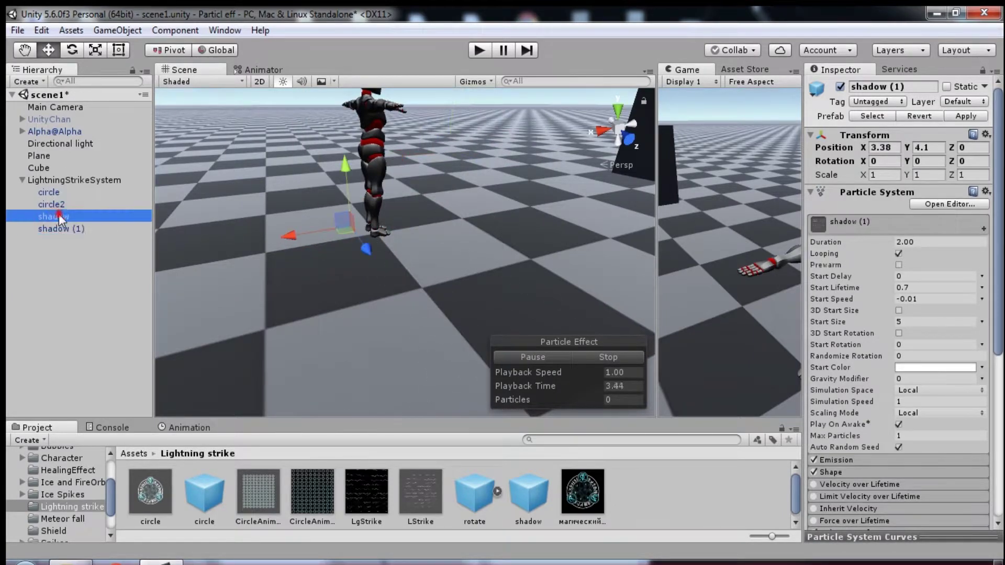
left_click(597, 357)
left_click(555, 357)
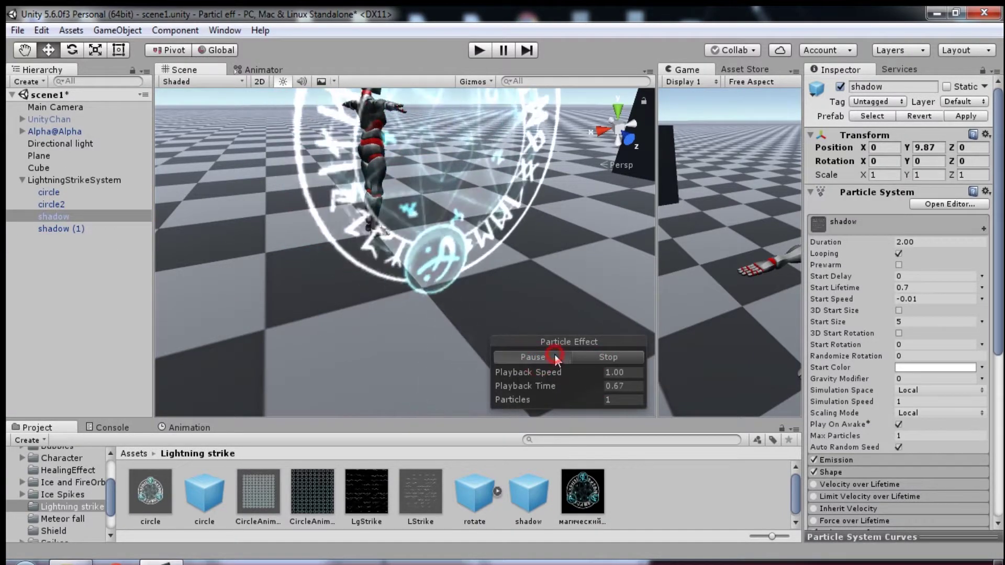
left_click(547, 356)
left_click_drag(503, 293, 435, 214, "alt")
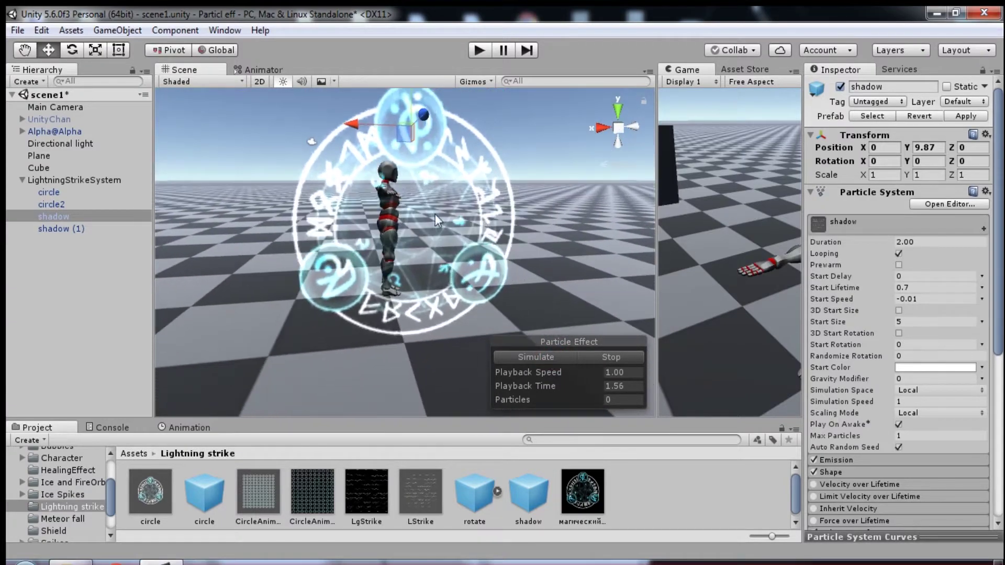
left_click(67, 229)
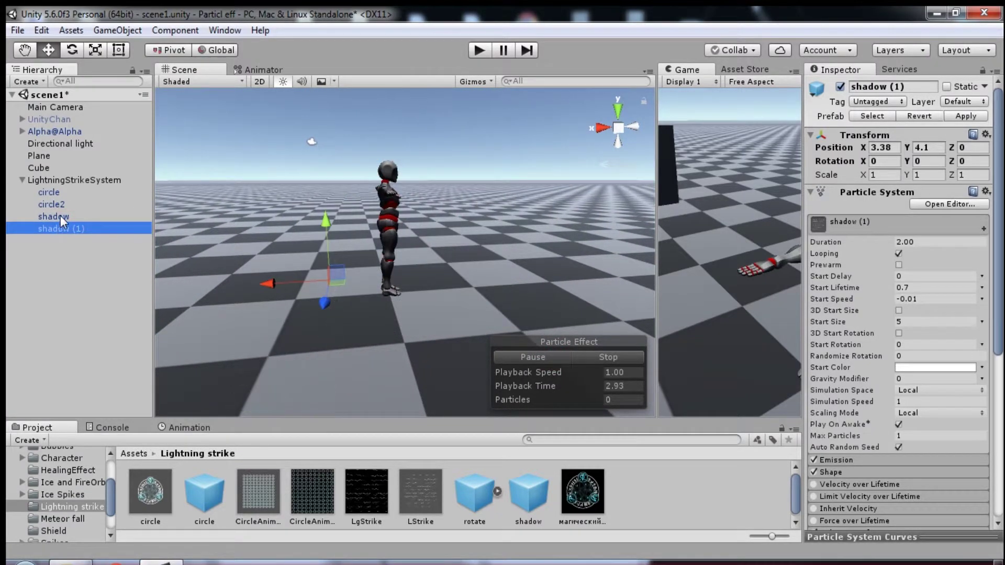
Duplicate shadow (1) as shadow (2) and move it to X -3.19
key("ctrl+d")
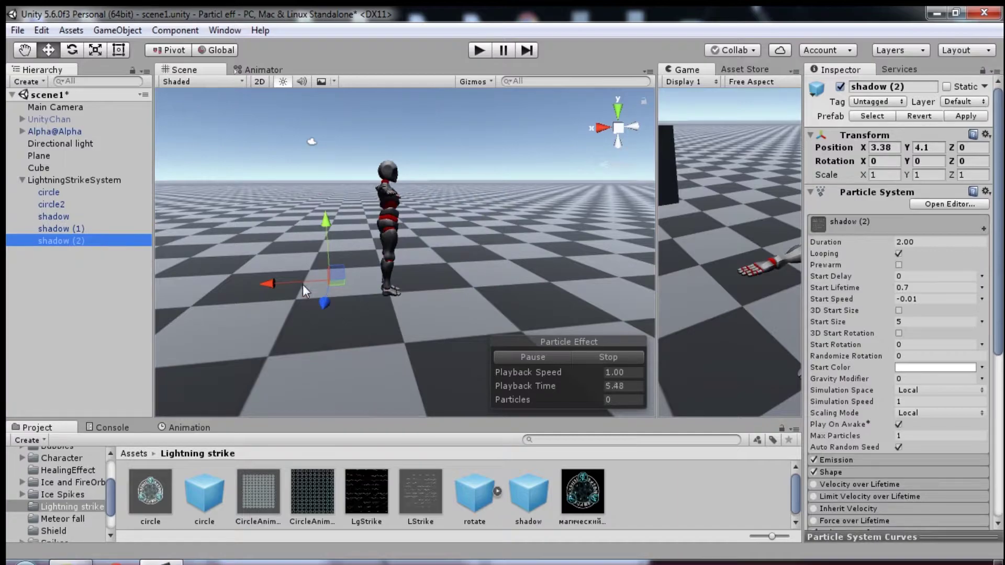
left_click_drag(303, 285, 493, 296)
left_click(589, 356)
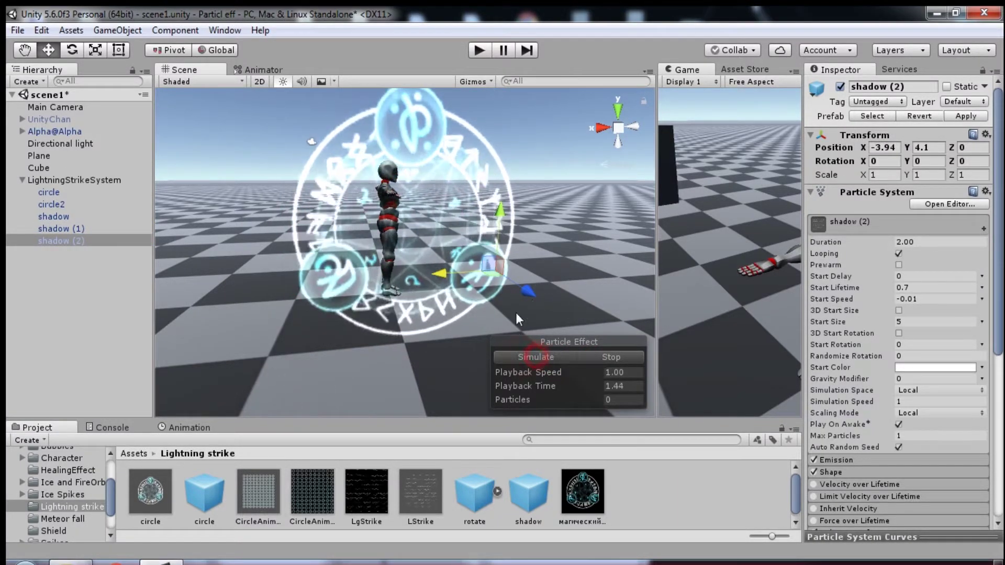
key("f")
left_click_drag(385, 244, 363, 237)
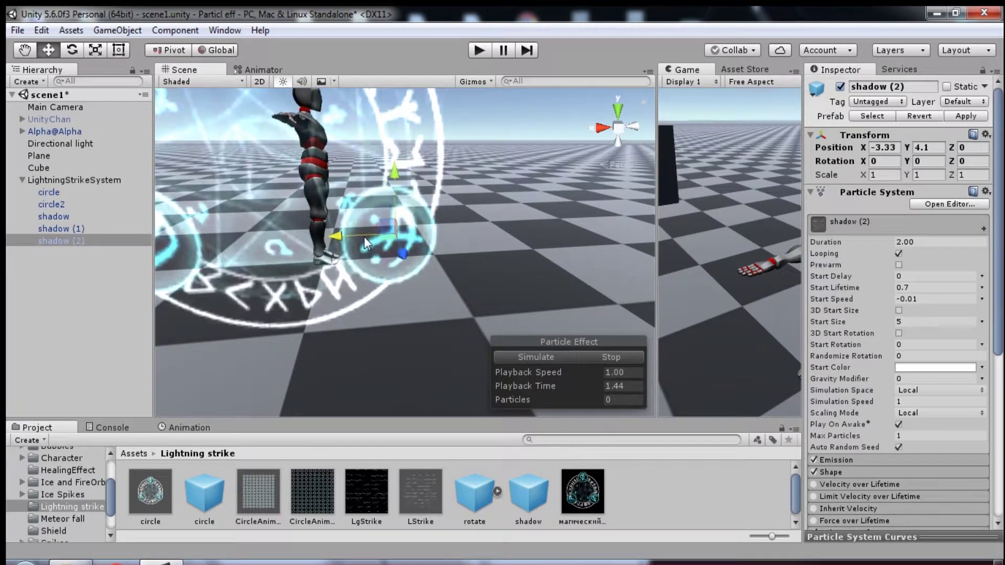
mouse_move(448, 240)
left_mouse_down("alt")
mouse_move(526, 253)
mouse_move(617, 338)
left_mouse_up("alt")
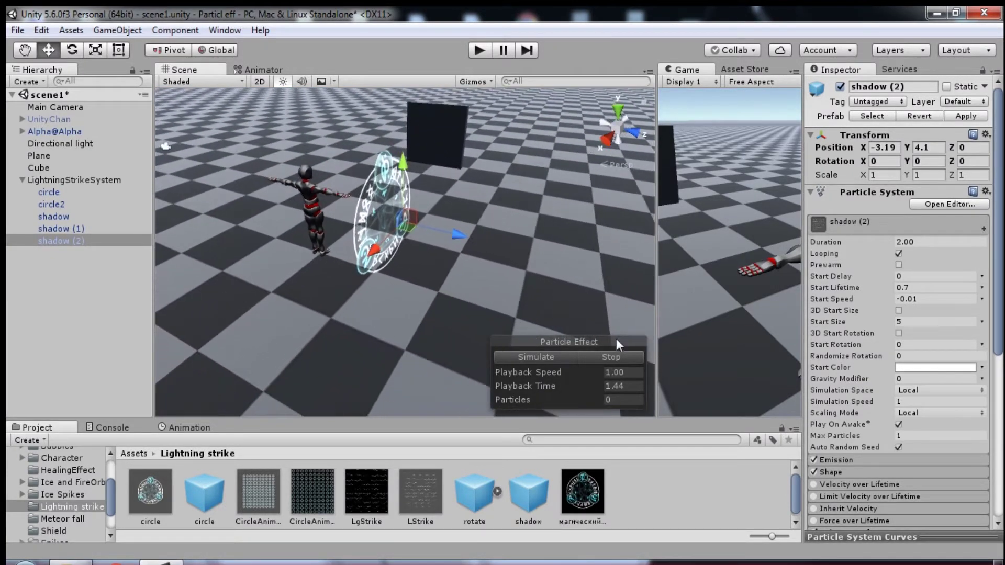
left_click(549, 356)
left_click(548, 356)
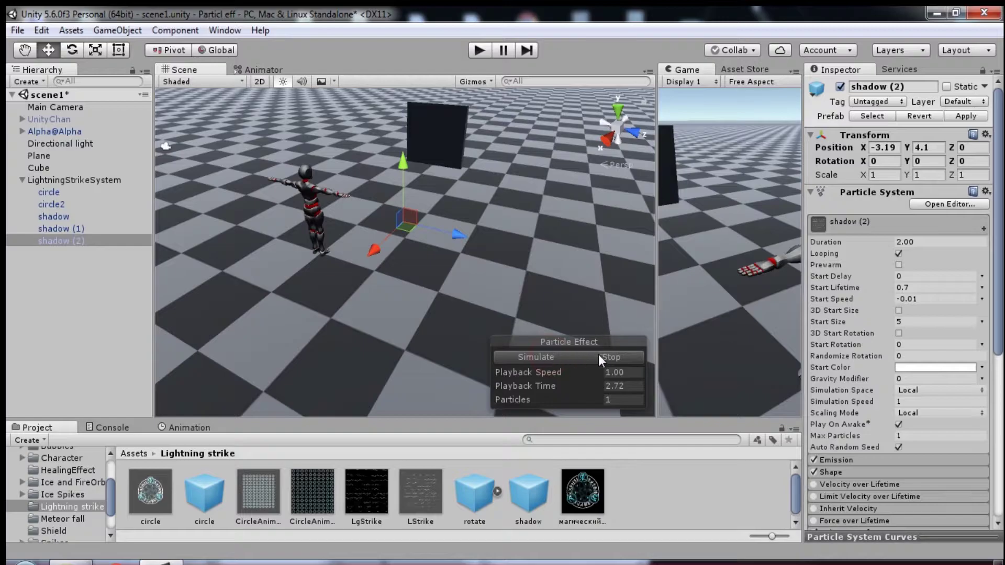
left_click(554, 358)
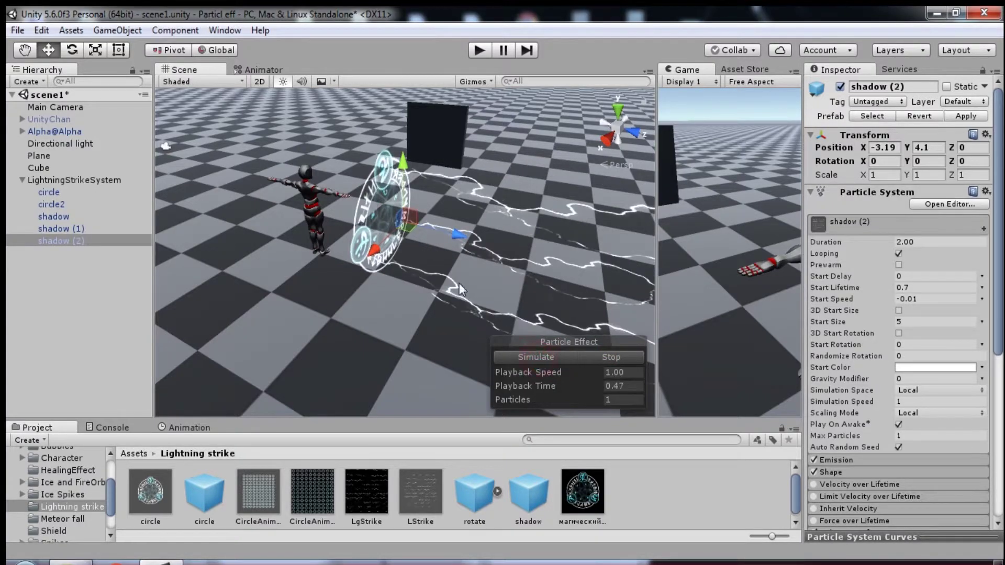
double_click(66, 244)
Inspect shadow (2)'s Texture Sheet Animation Frame over Time curve
scroll(839, 370, "down", 5)
scroll(848, 364, "down", 5)
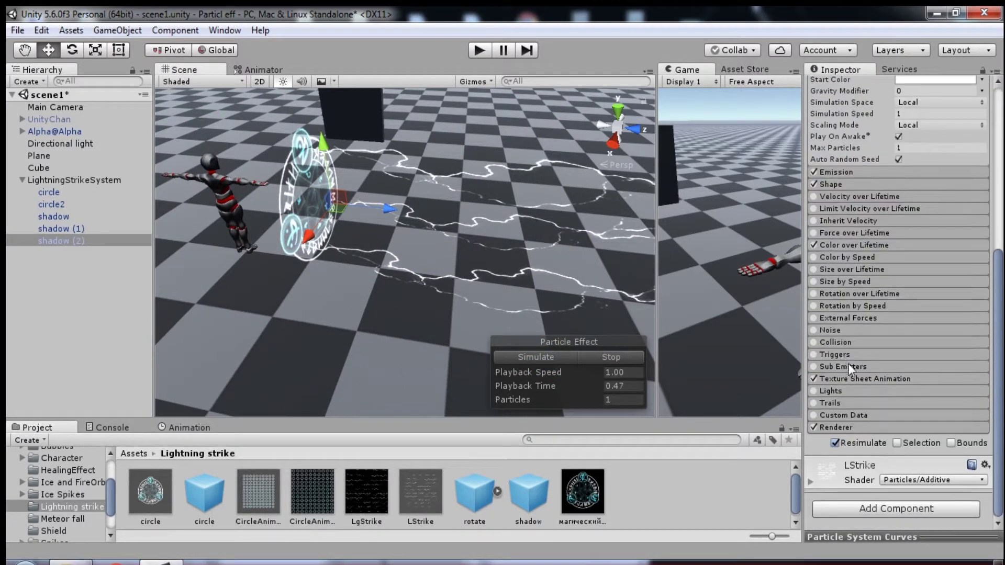
left_click(846, 377)
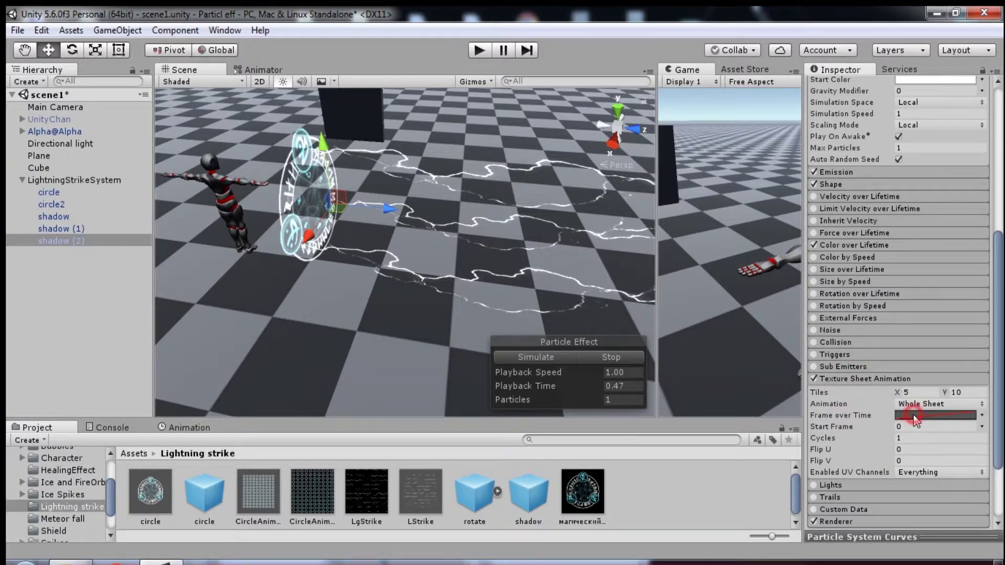
left_click(879, 536)
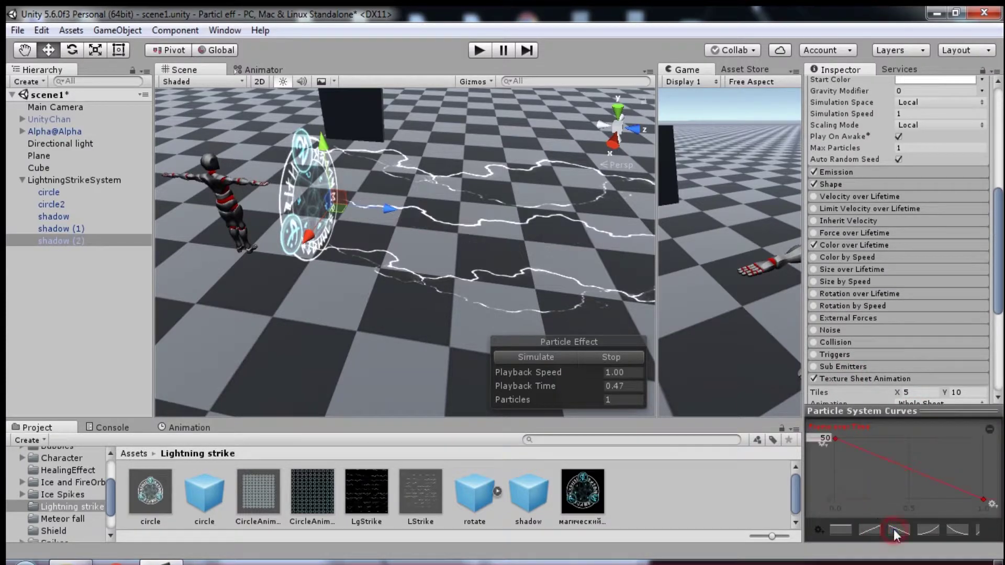
left_click_drag(912, 411, 901, 530)
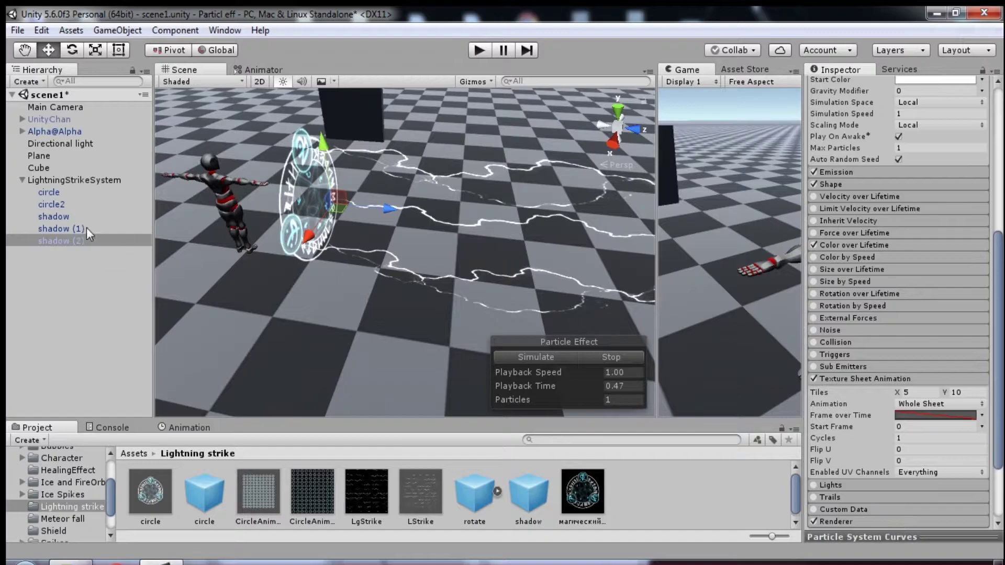
Give shadow (1)'s Frame over Time the bell-shaped curve preset
left_click(73, 228)
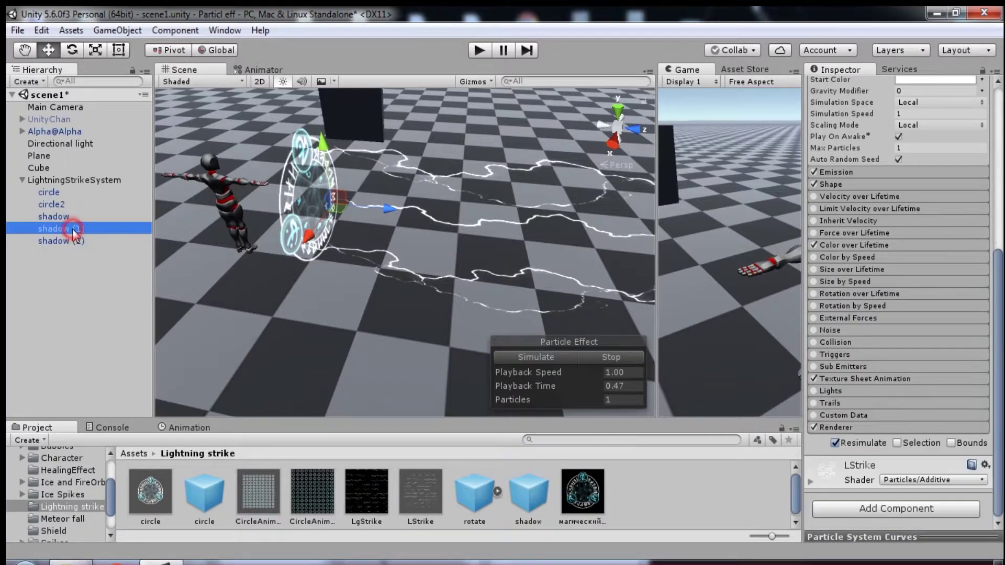
left_click(836, 379)
left_click(936, 416)
left_click(900, 538)
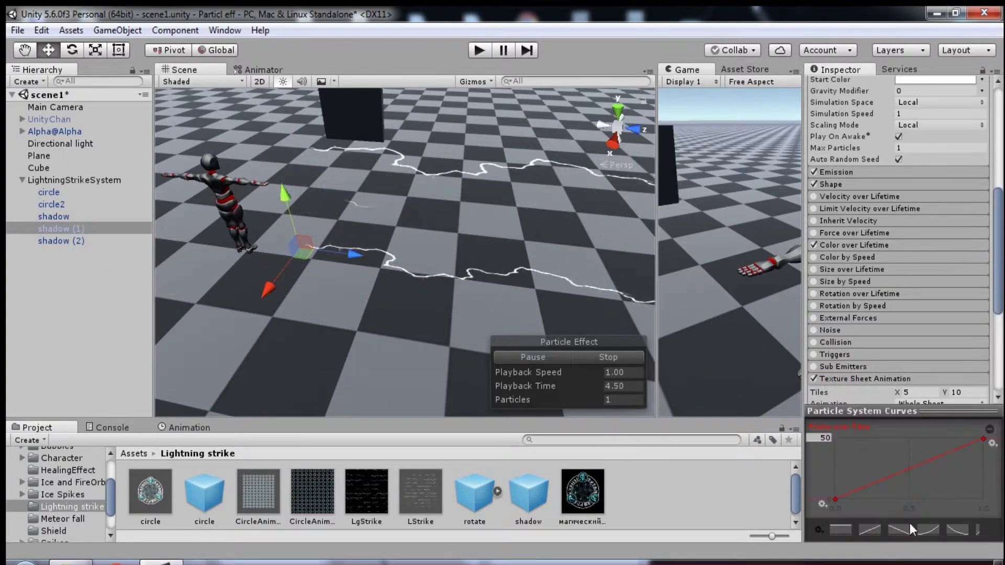
left_click(820, 530)
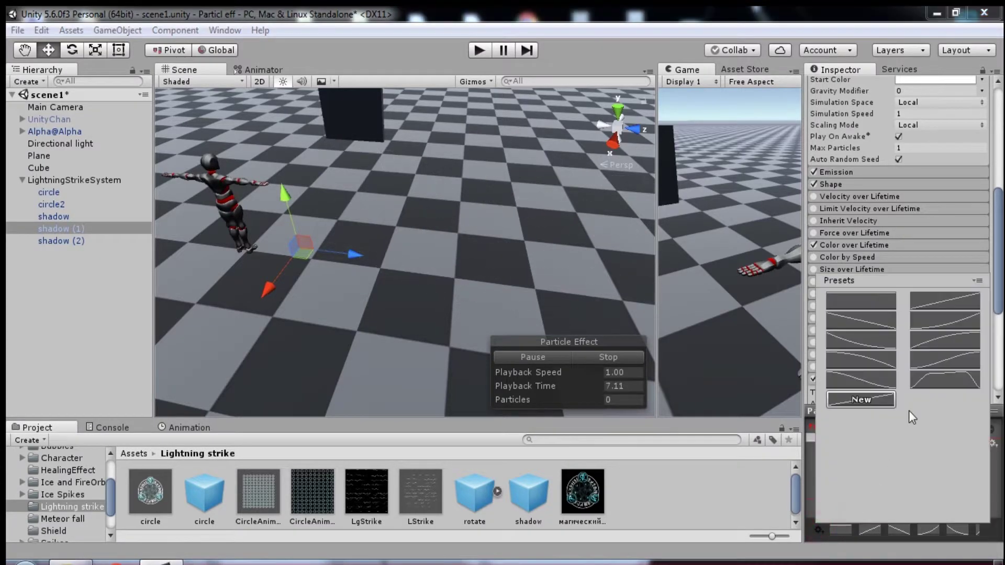
left_click(944, 387)
left_click(821, 532)
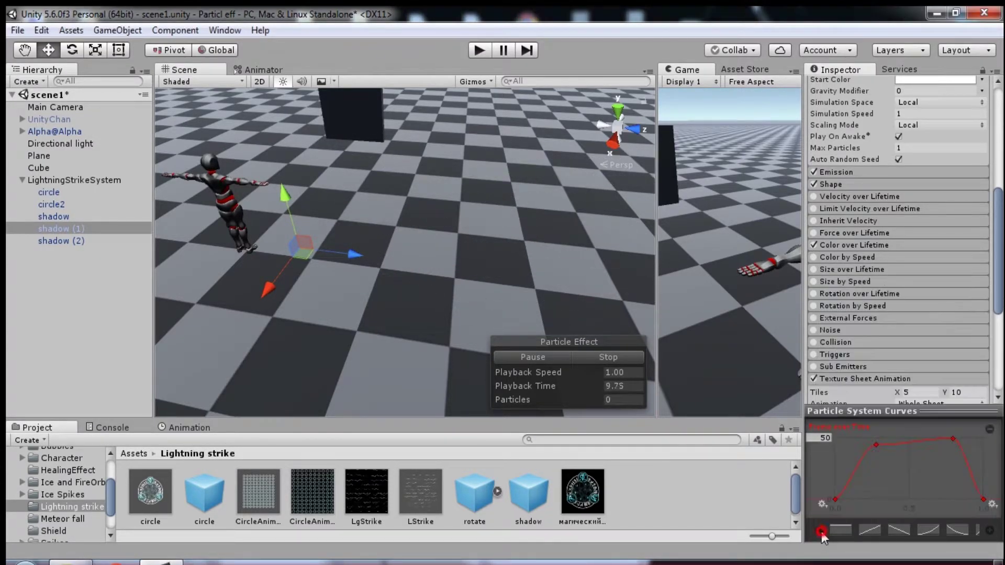
left_click(882, 404)
left_click(863, 380)
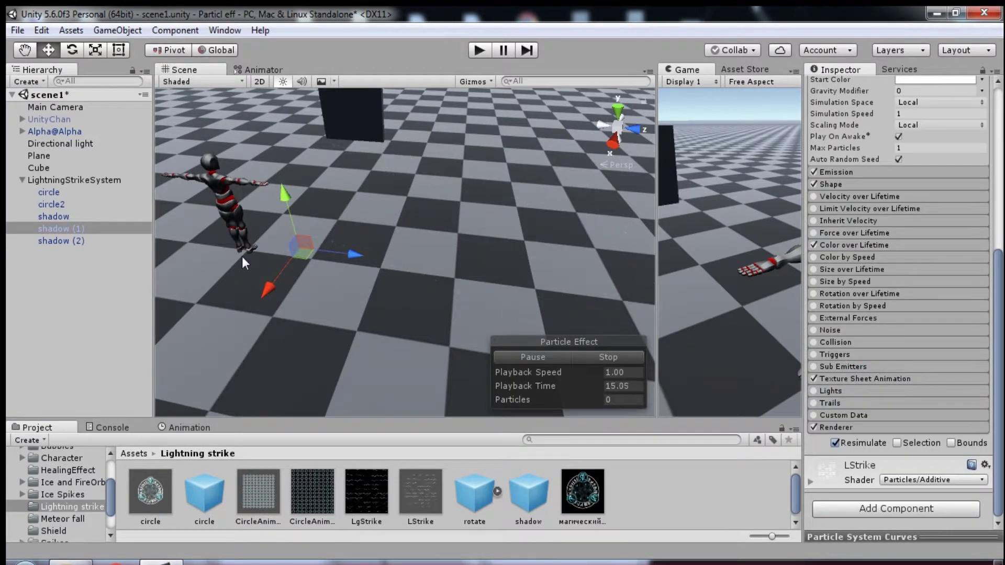
left_click(52, 216)
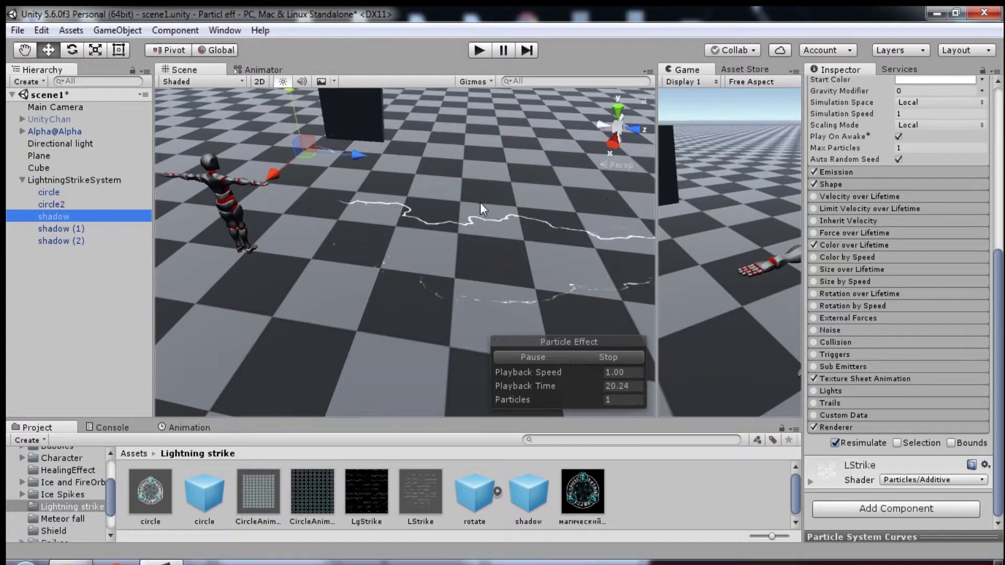
Tilt the shadow emitter to Rotation X 3.5
scroll(851, 166, "up", 5)
scroll(852, 166, "up", 5)
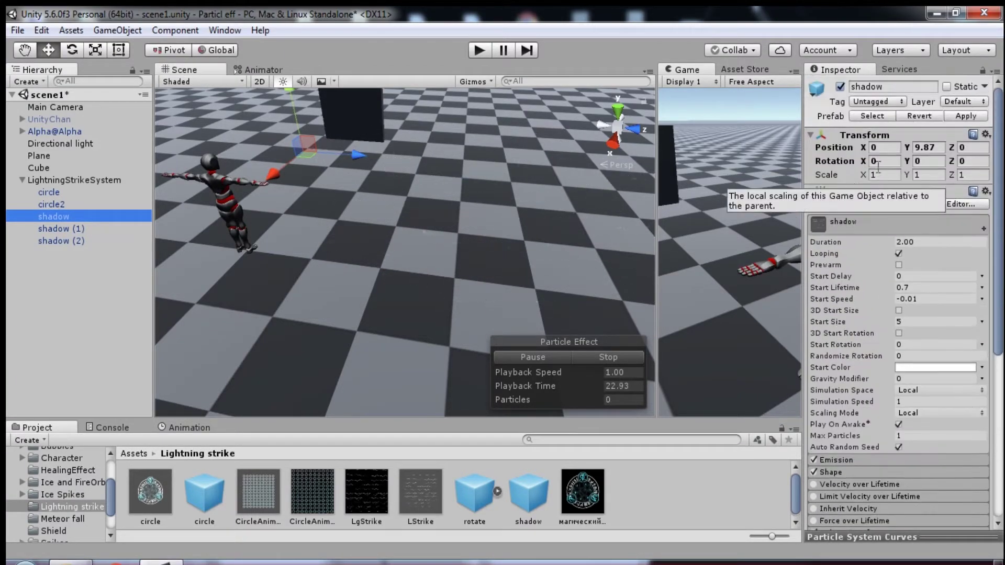
left_click_drag(346, 125, 350, 136)
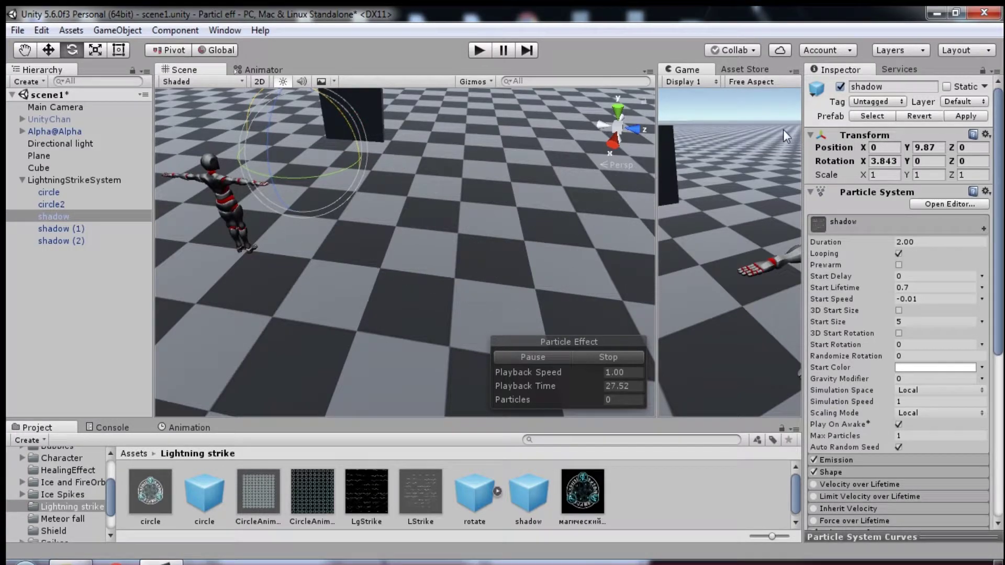
left_click(882, 161)
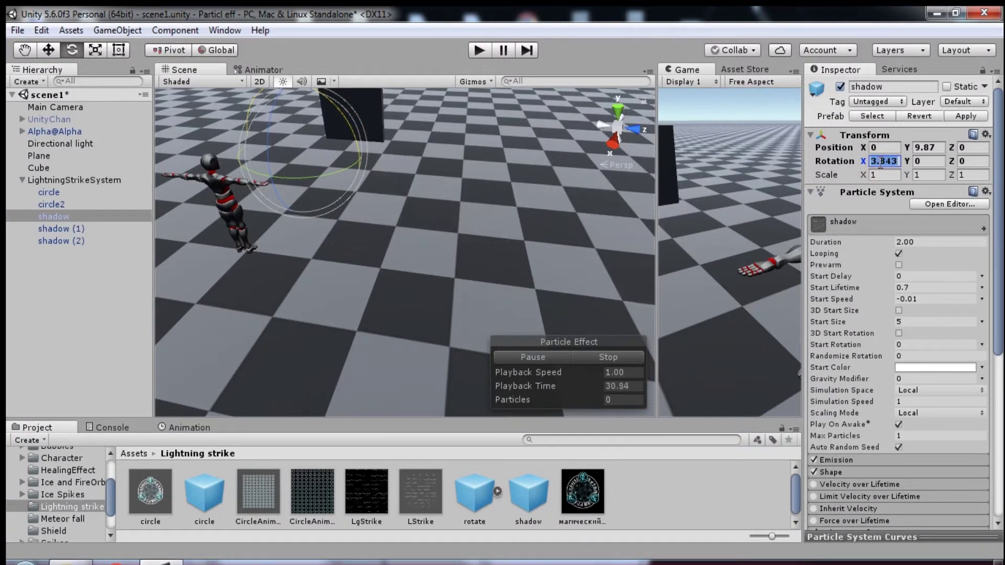
type("3.5")
left_click_drag(435, 197, 403, 197, "alt")
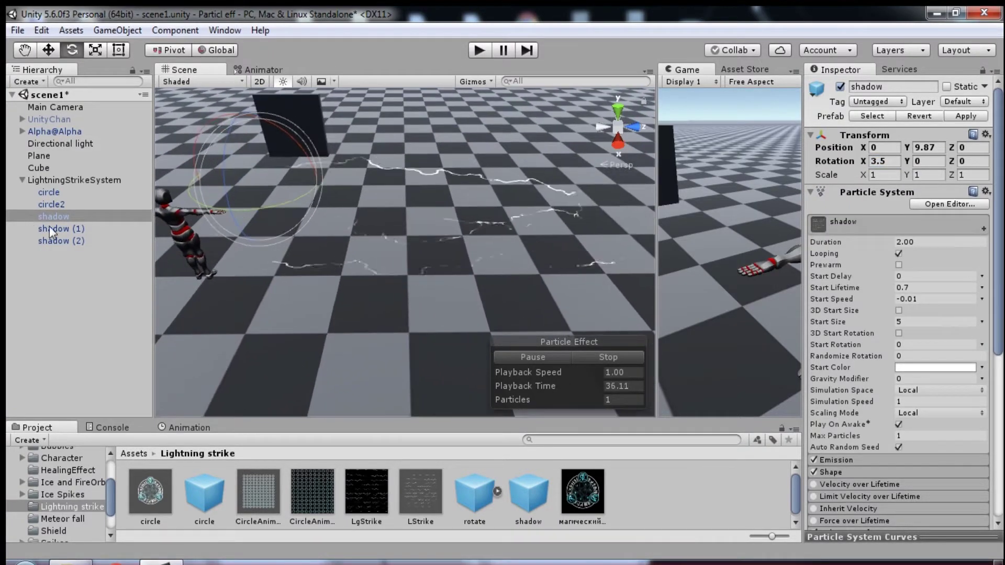
Tilt the shadow (1) emitter to Rotation X -6
left_click(59, 230)
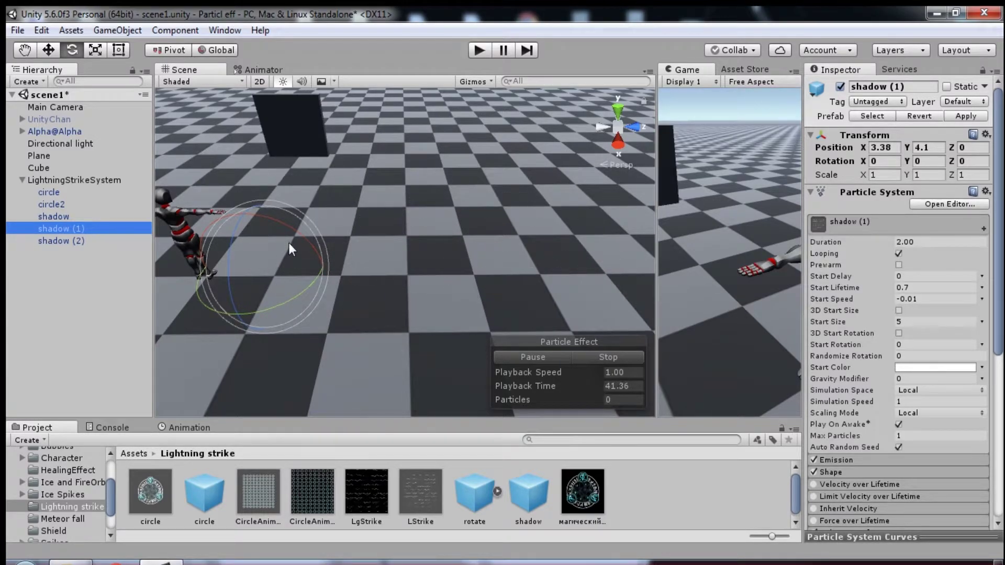
left_click_drag(291, 230, 288, 227)
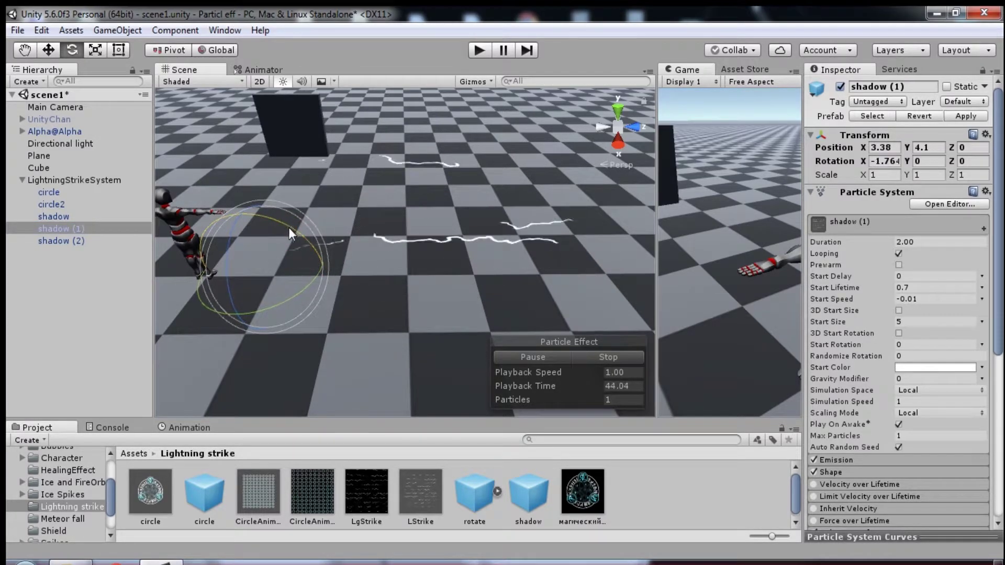
left_click(885, 161)
left_click_drag(886, 161, 906, 161)
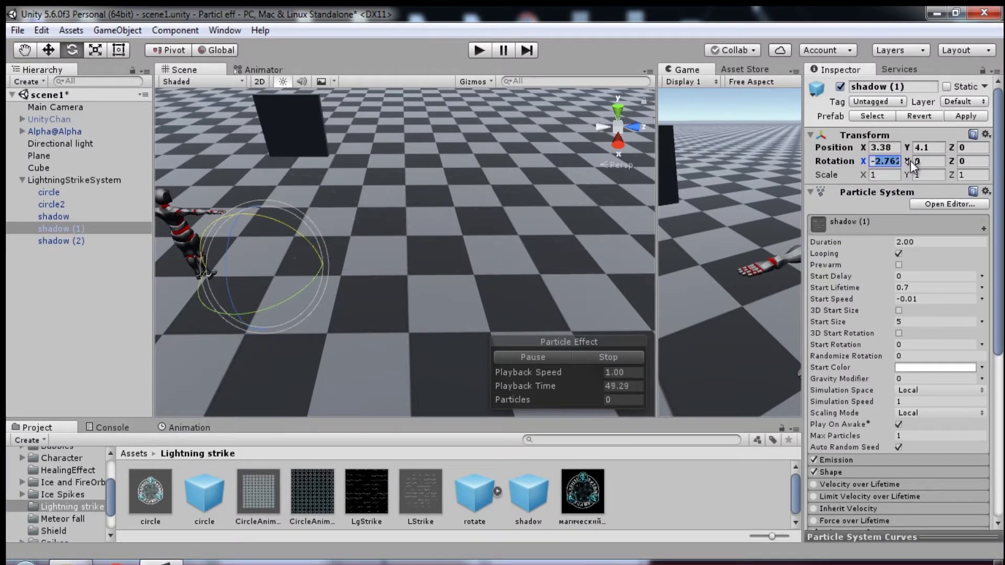
type("-3")
Tilt the shadow (2) emitter to rotation X -6, Y 6 and orbit to check its direction
left_click(68, 241)
left_click(877, 162)
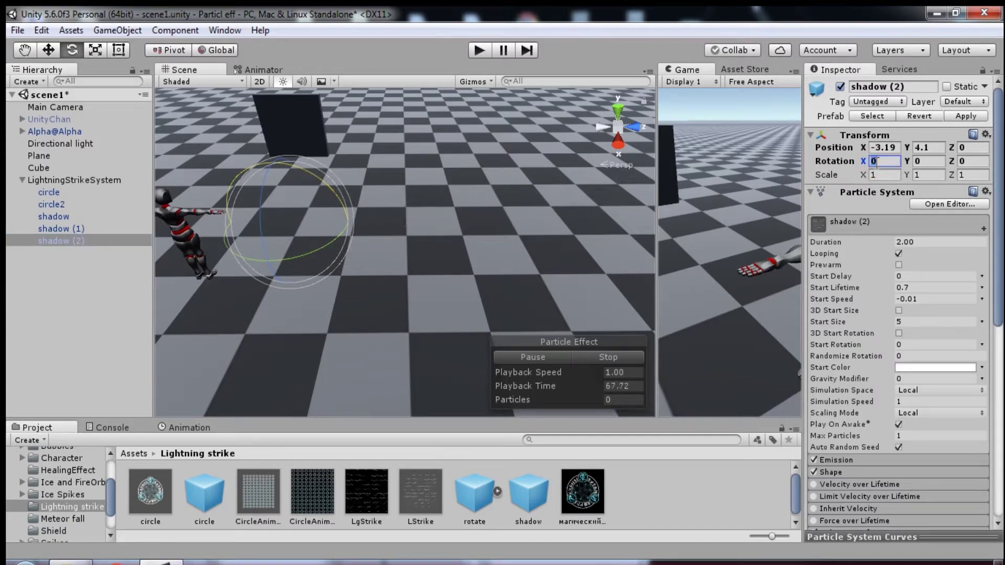
type("-6")
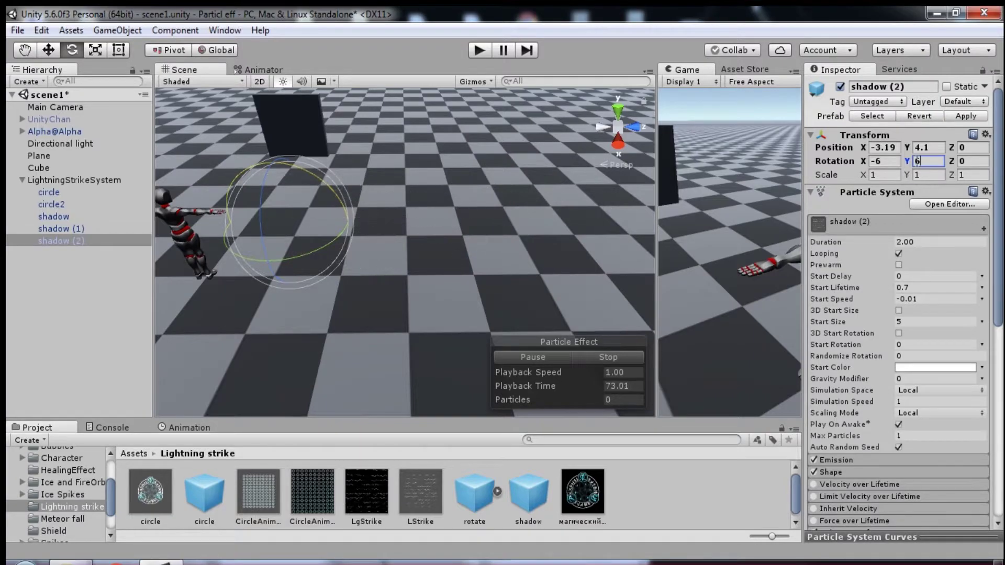
mouse_move(546, 224)
left_mouse_down("alt")
mouse_move(372, 234)
mouse_move(136, 151)
left_mouse_up("alt")
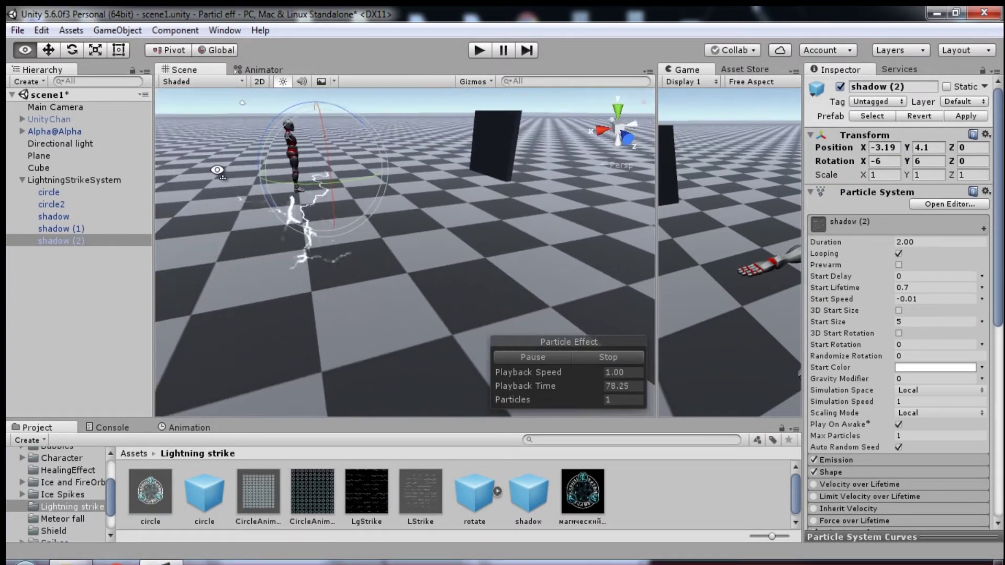
Preview the circle and circle2 rune effects, pausing to orbit around the character
left_click(66, 306)
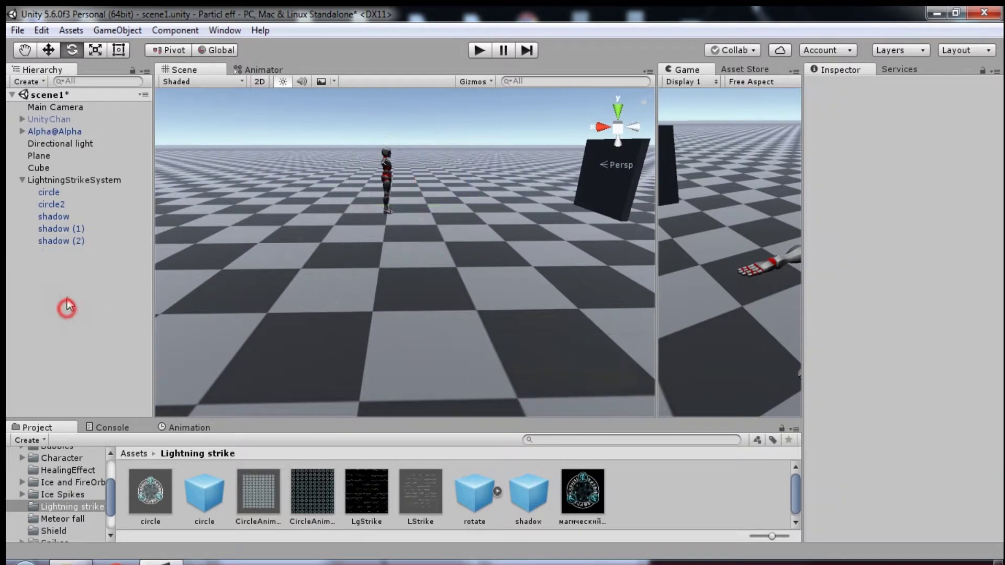
left_click(54, 190)
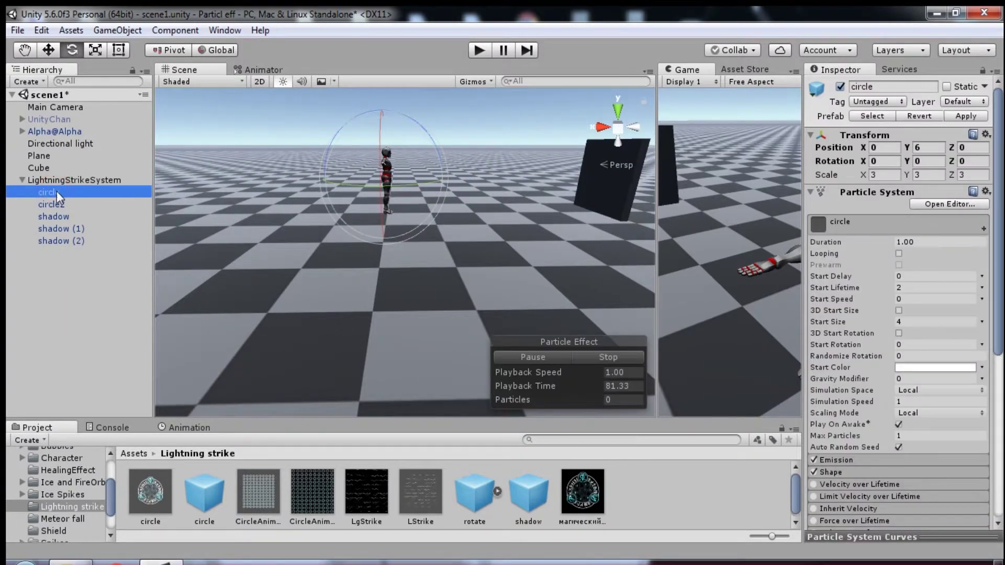
left_click(55, 271)
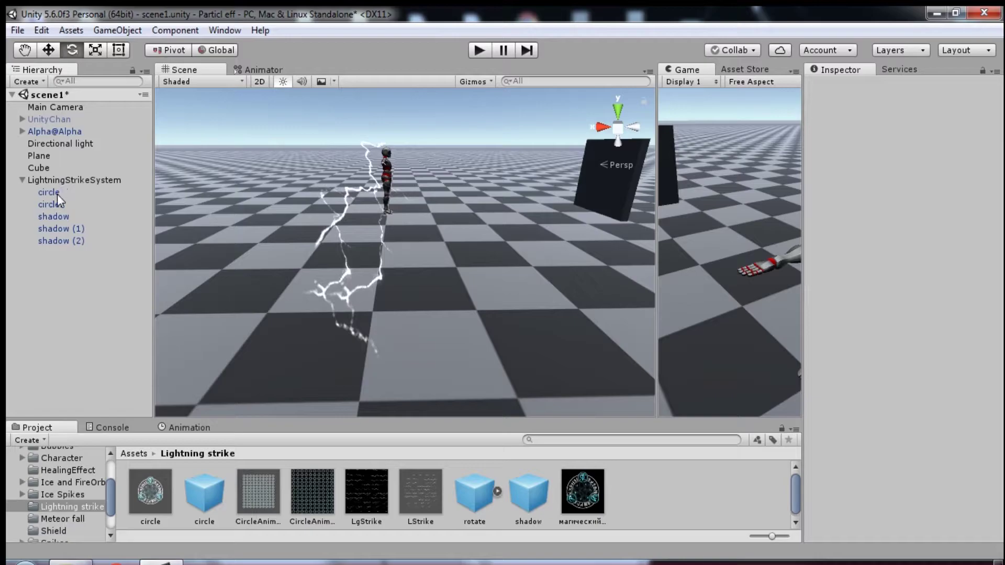
left_click(76, 204)
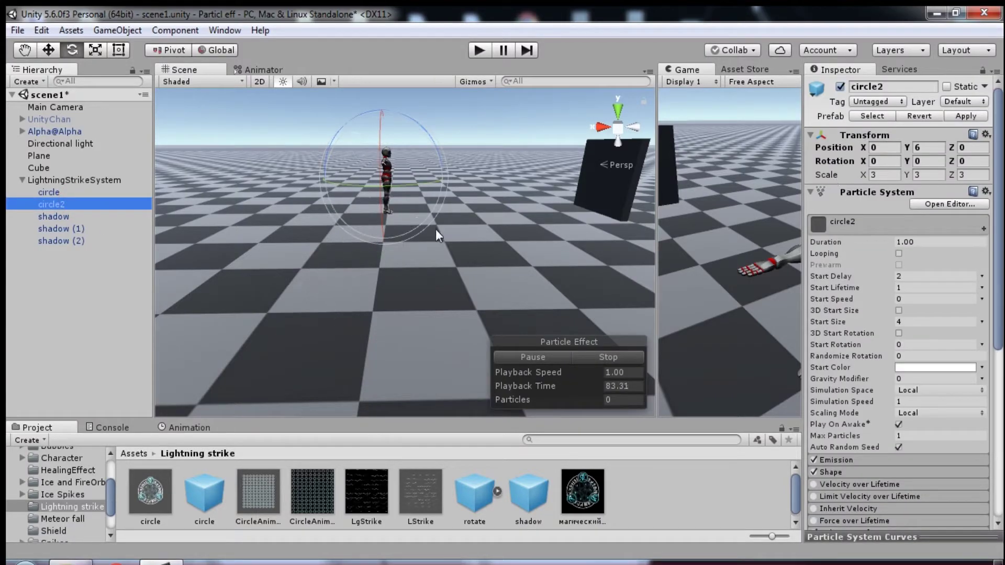
left_click(594, 358)
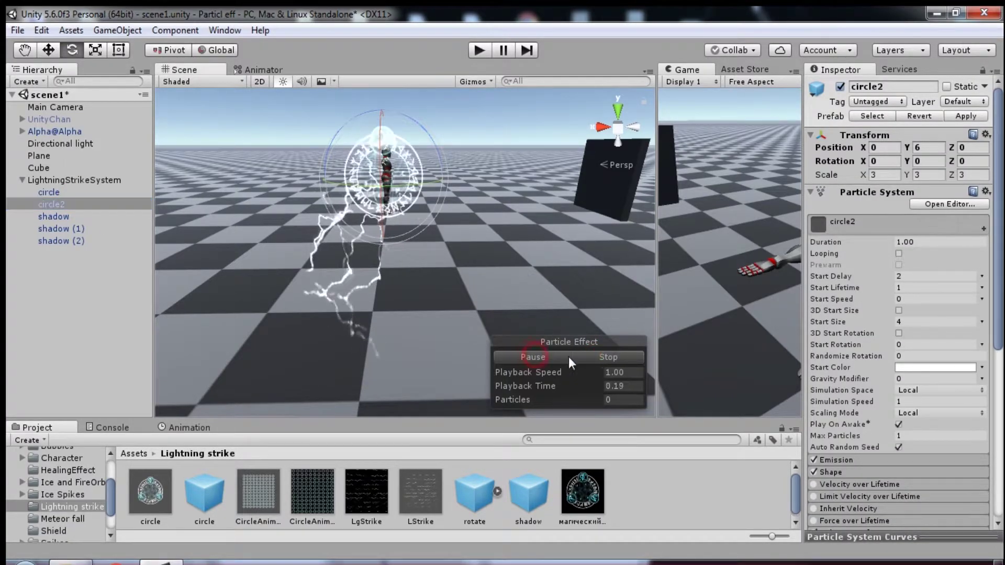
left_click_drag(467, 268, 471, 273, "alt")
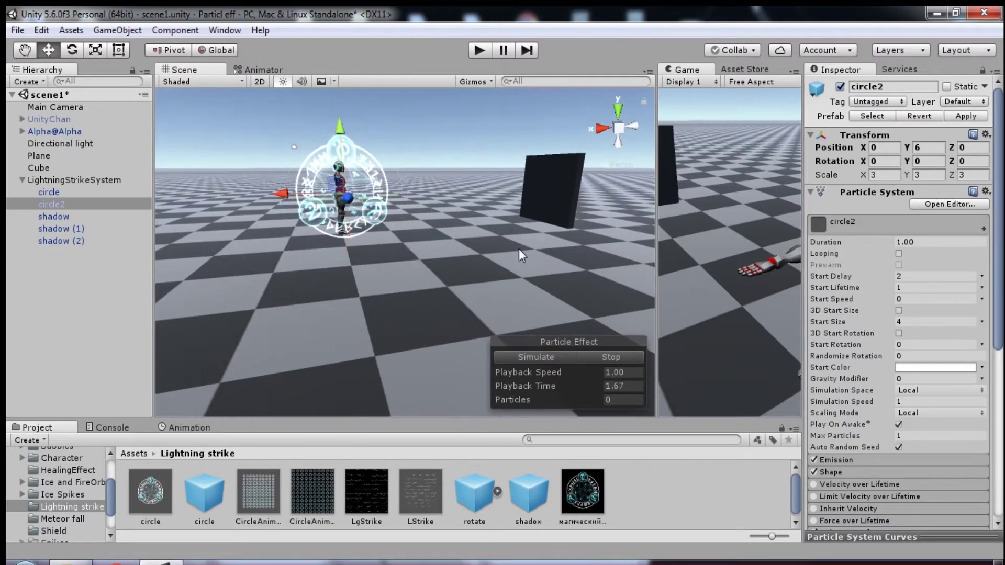
left_click(555, 359)
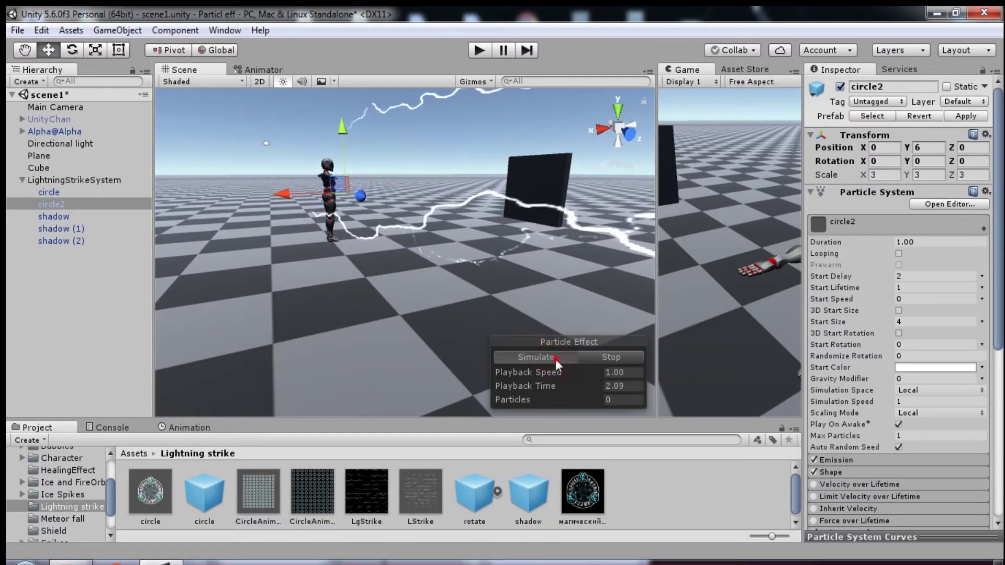
Restart the effect preview and view the lightning from the side
left_click(608, 357)
left_click(551, 359)
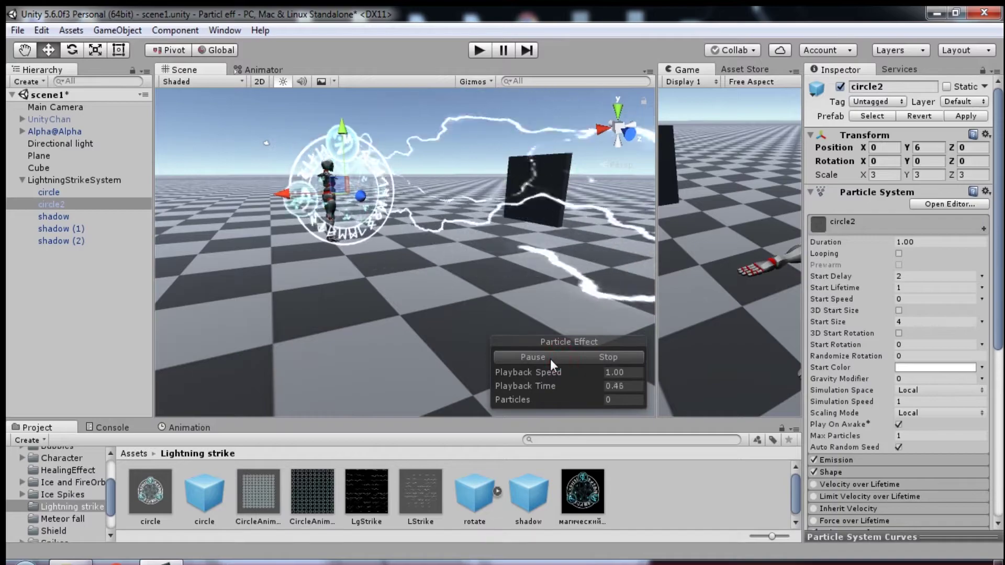
left_click(550, 359)
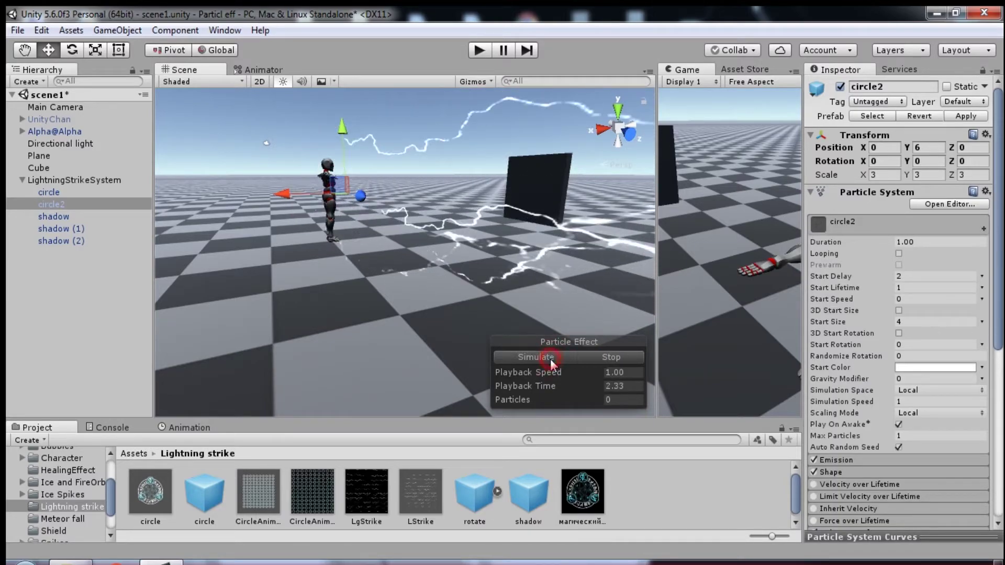
left_click_drag(455, 324, 603, 289, "alt")
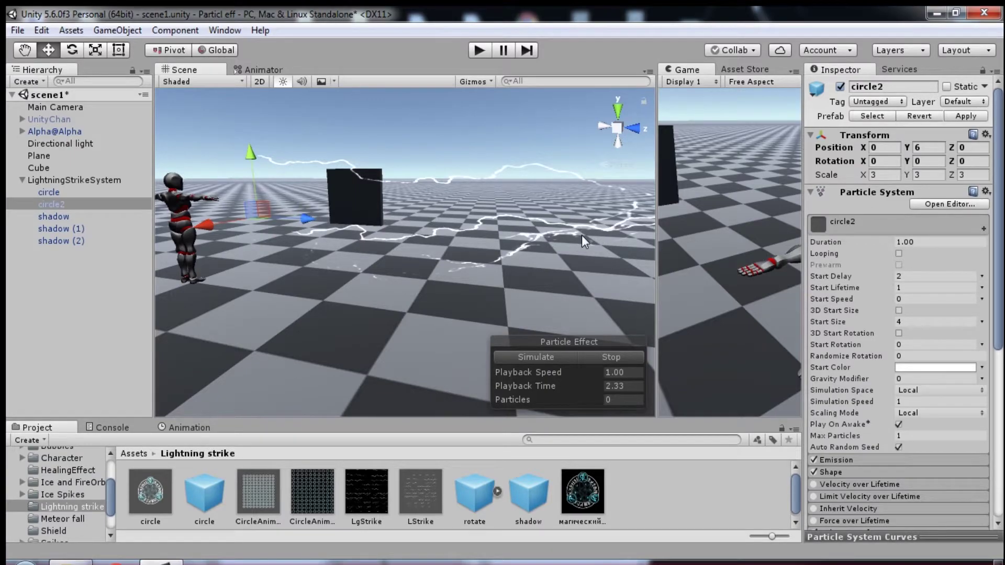
left_click(519, 358)
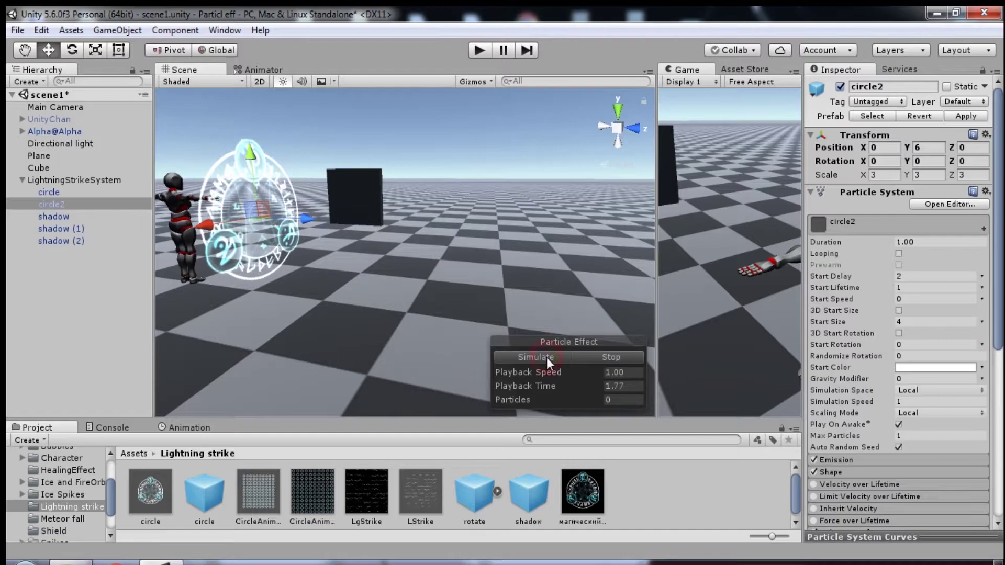
left_click(549, 356)
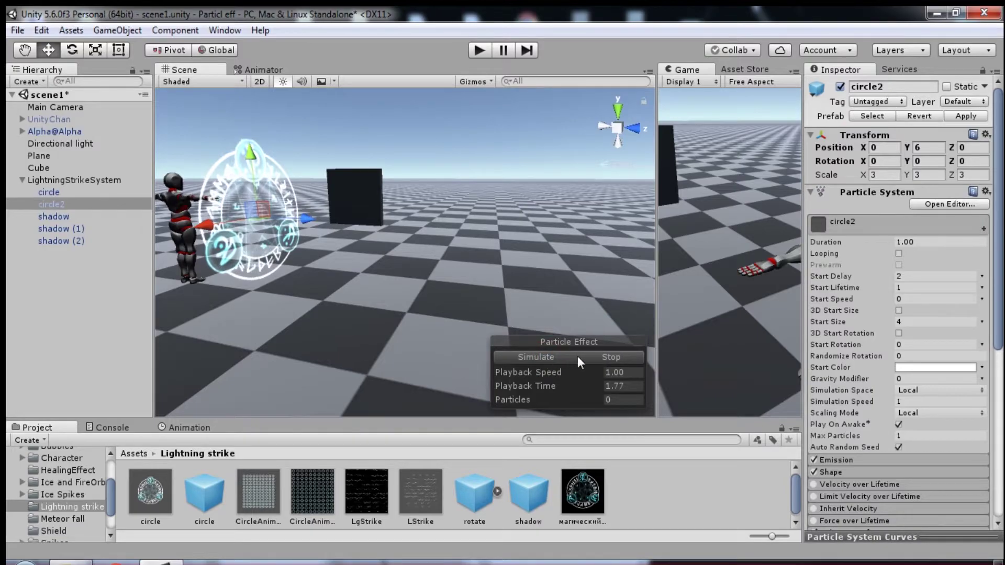
left_click(548, 356)
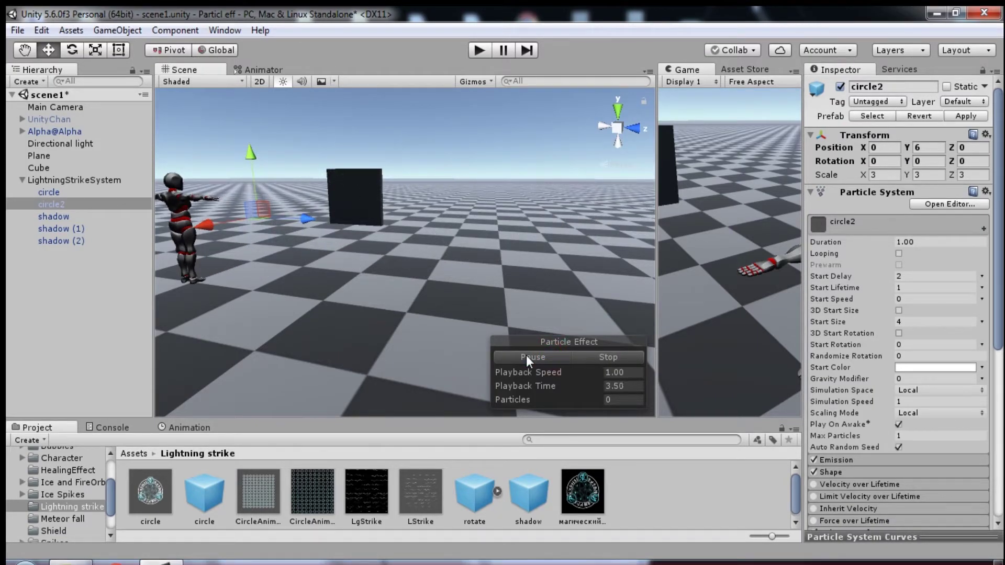
Play and pause a preview of the whole LightningStrikeSystem
left_click(56, 180)
left_click(538, 356)
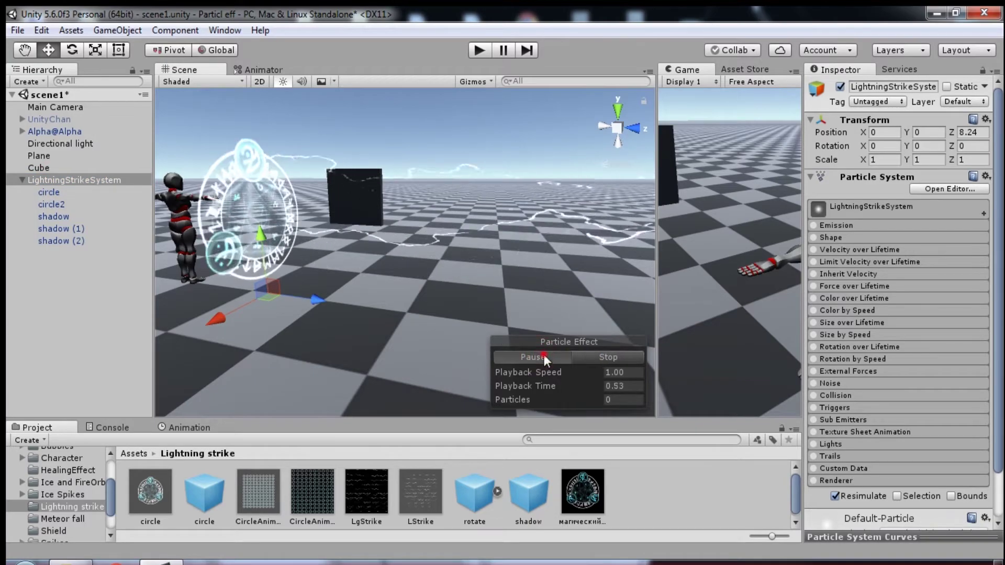
left_click(544, 356)
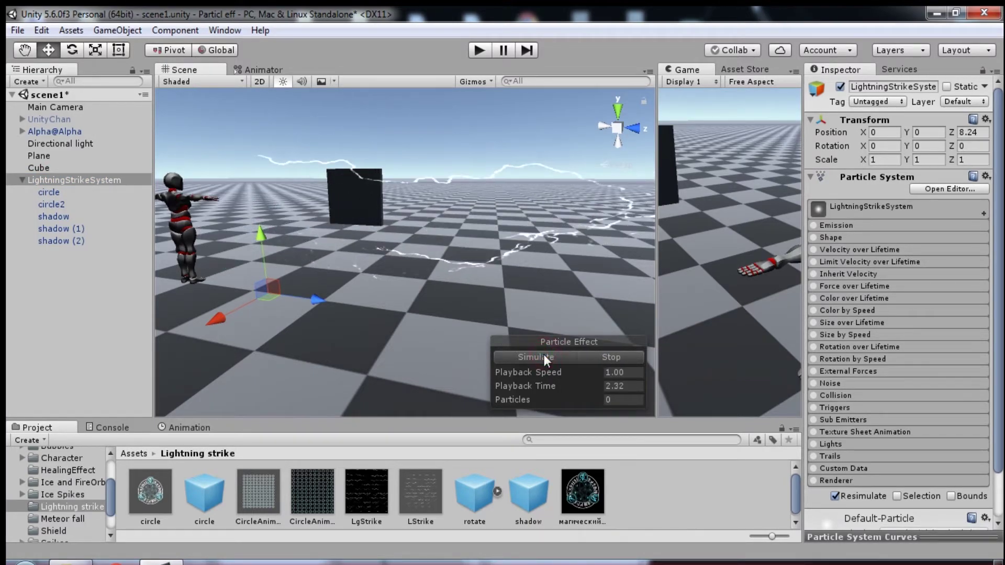
Give the shadow lightning emitters a Start Delay of 1 second
left_click(59, 218)
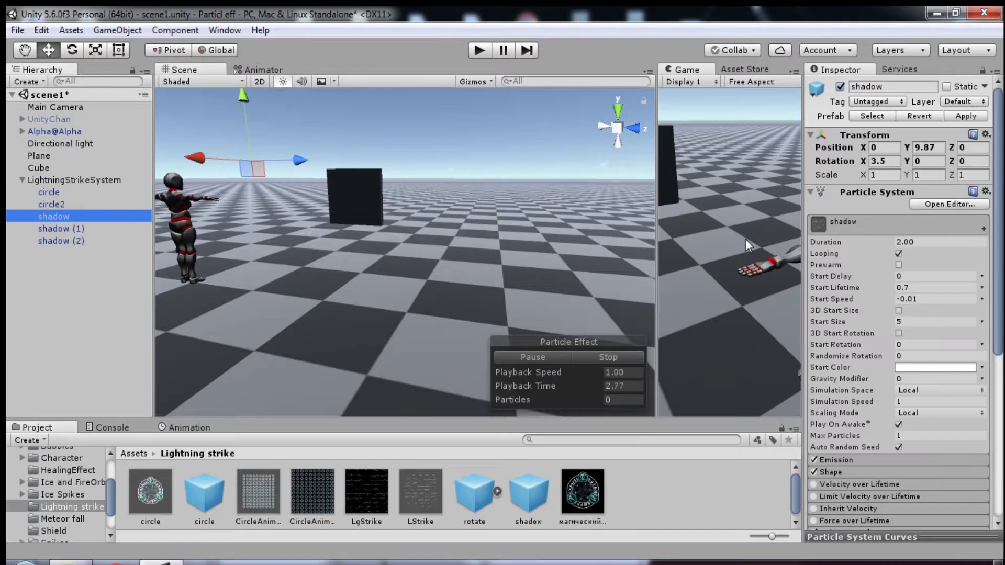
left_click(88, 229)
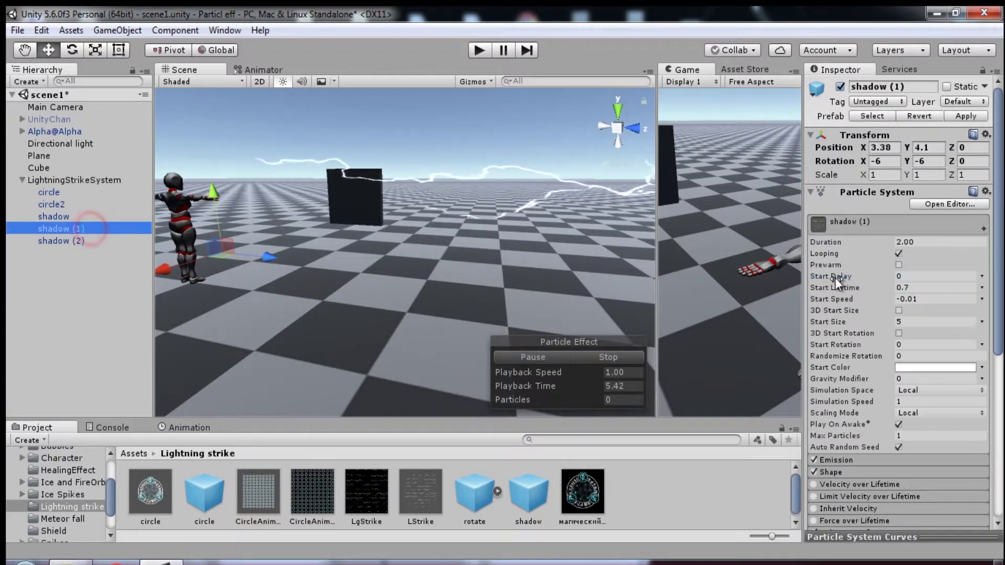
key("Down")
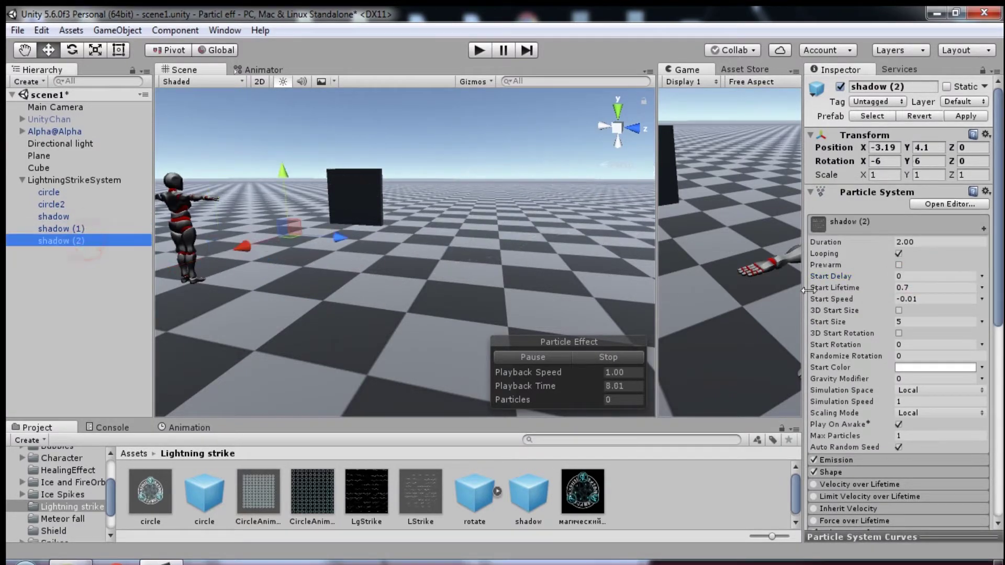
left_click(904, 281)
type("1")
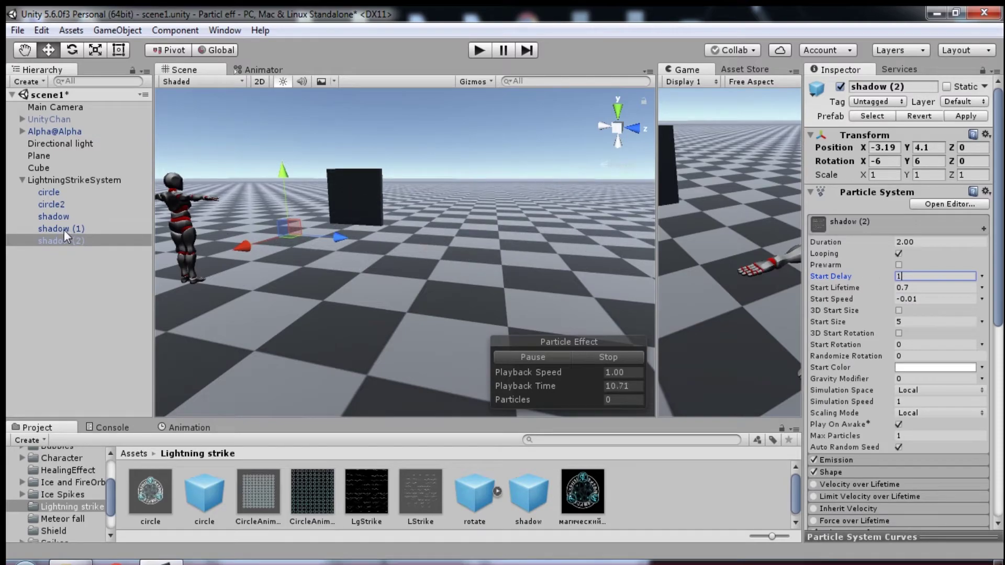
Turn off Looping on the shadow lightning emitters
left_click(67, 219)
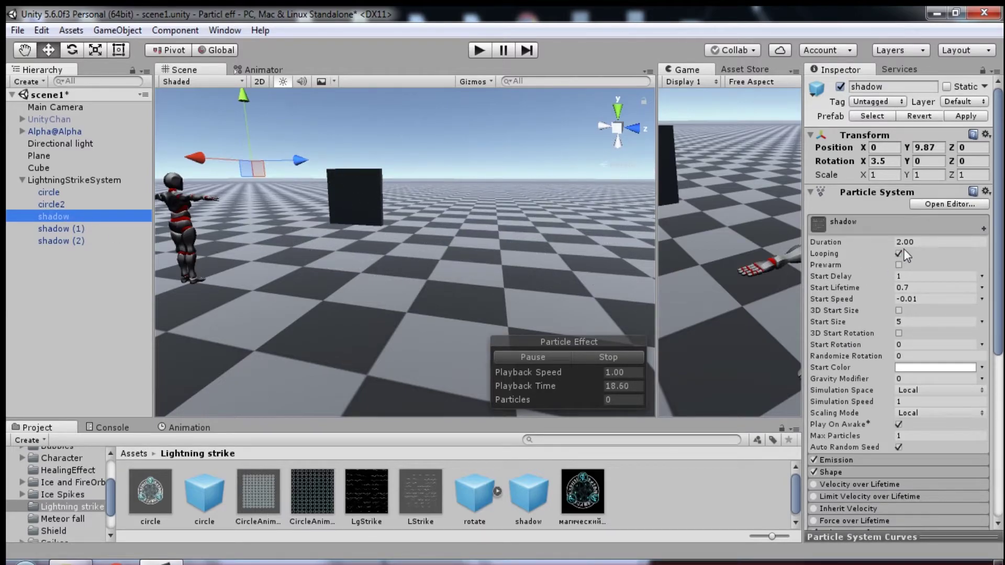
left_click(899, 254)
left_click(60, 228)
left_click(900, 255)
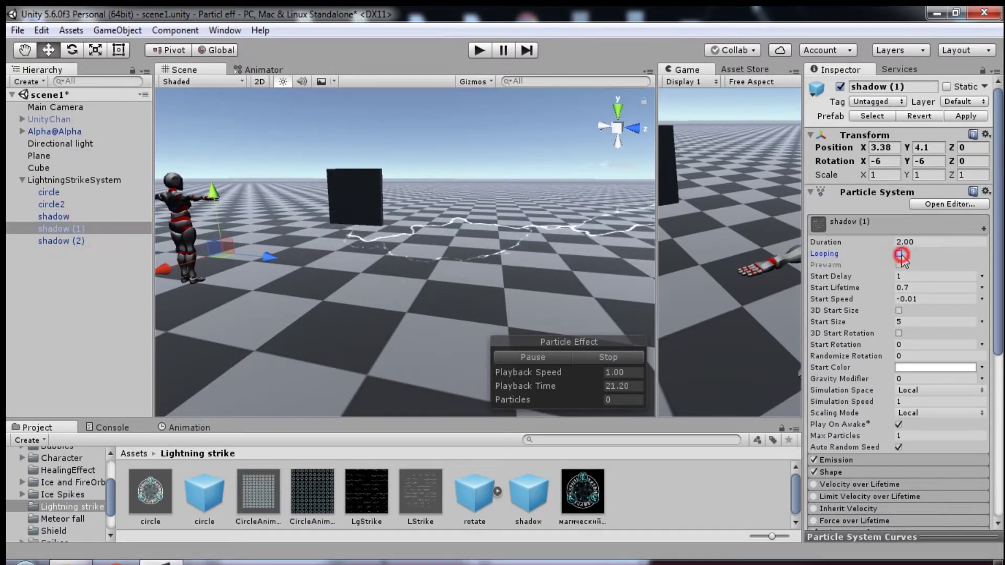
left_click(100, 243)
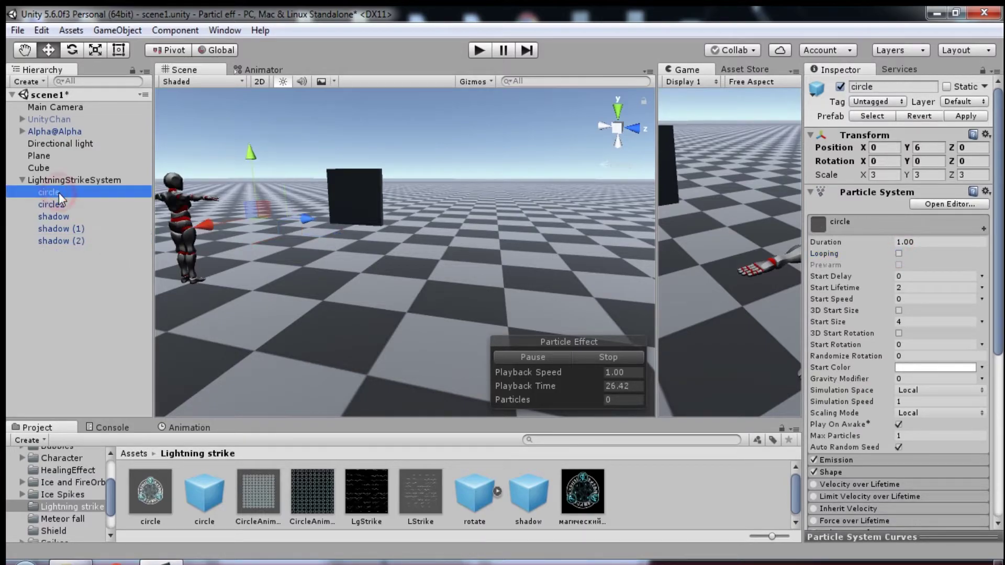
Stop the LightningStrikeSystem preview to reset it to 0, then orbit and zoom around the effect
left_click(71, 180)
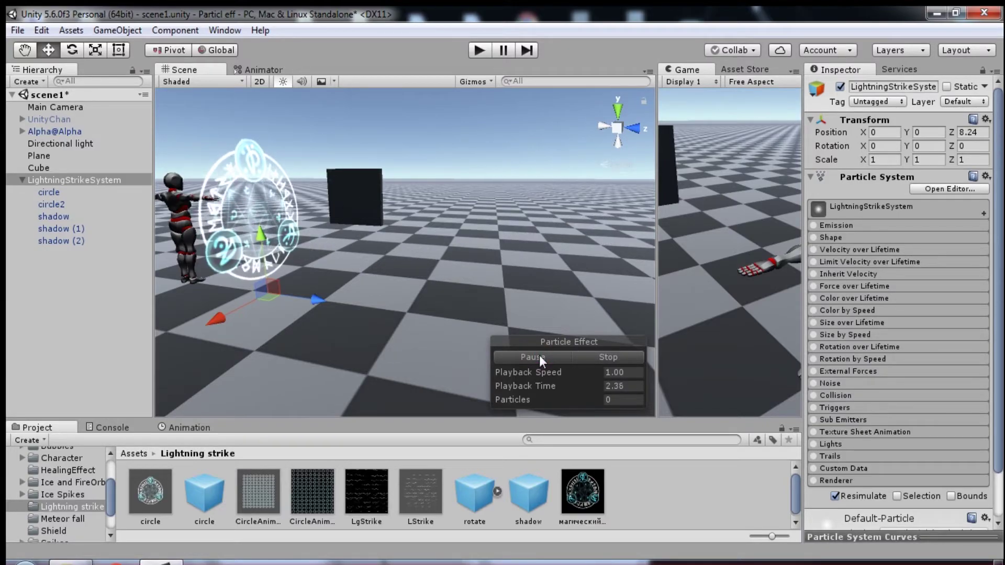
left_click(607, 357)
left_click_drag(592, 346, 486, 297, "alt")
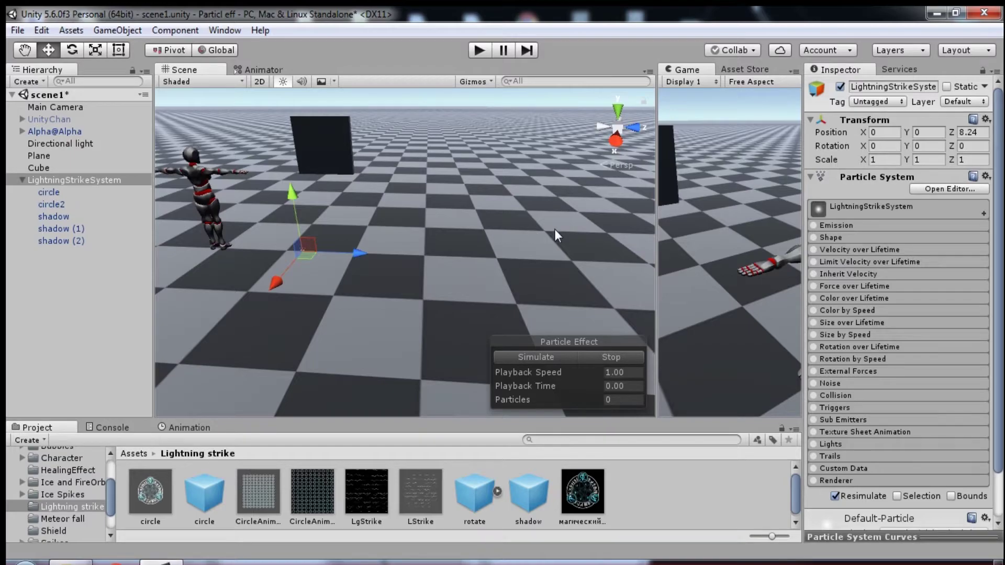
scroll(854, 290, "down", 2)
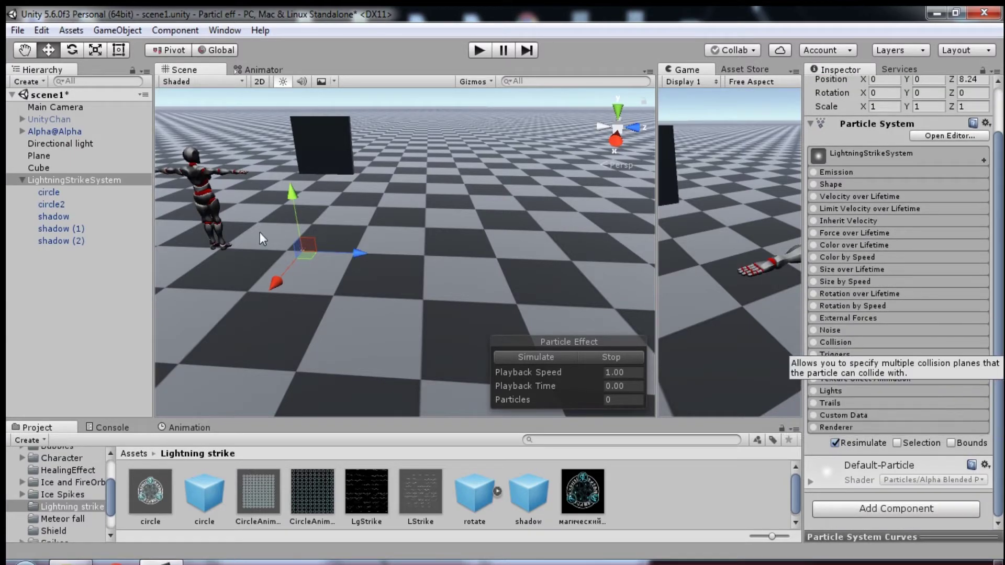
Add a child Particle System under LightningStrikeSystem and name it 'sparks'
right_click(58, 181)
left_click(126, 422)
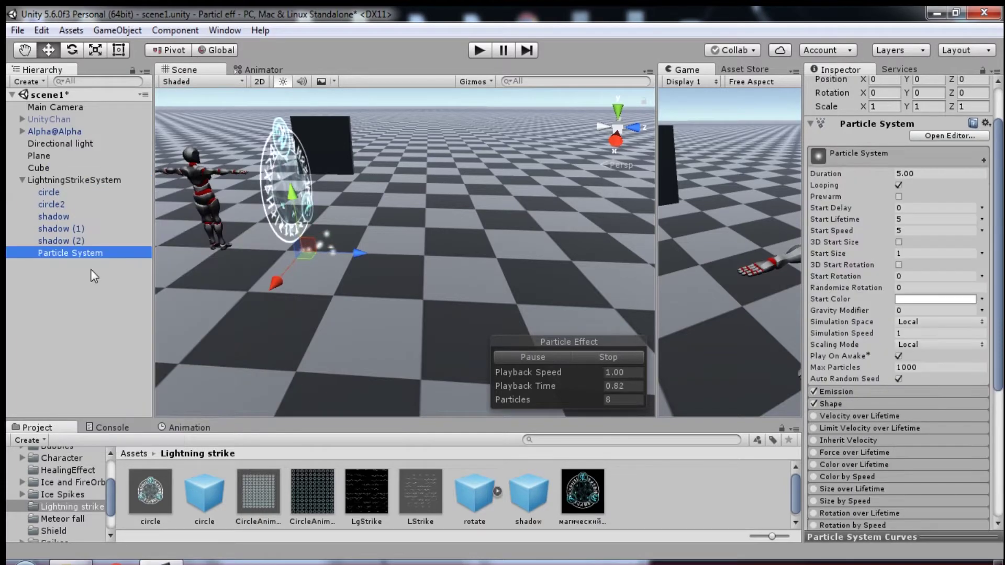
right_click(80, 254)
left_click(126, 306)
type("sparks")
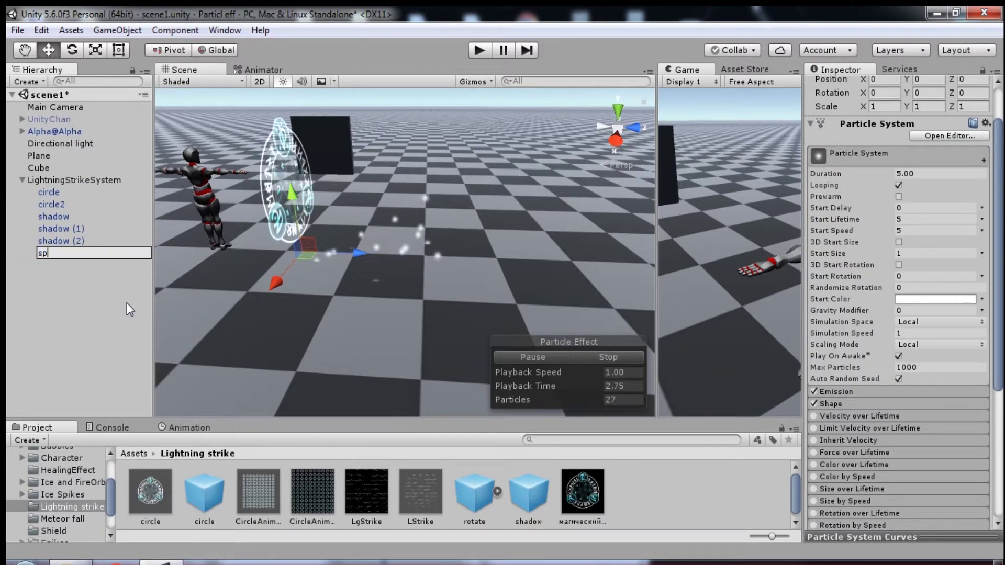
left_click(41, 302)
left_click(59, 253)
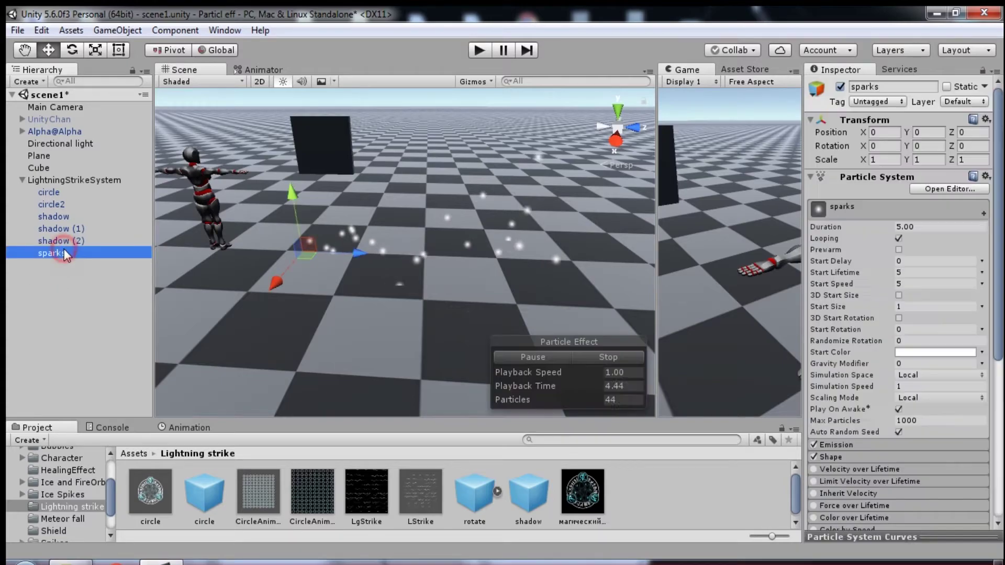
Set the sparks Shape to Sphere with radius 0.01 and raise it to Position Y 6
scroll(863, 361, "down", 5)
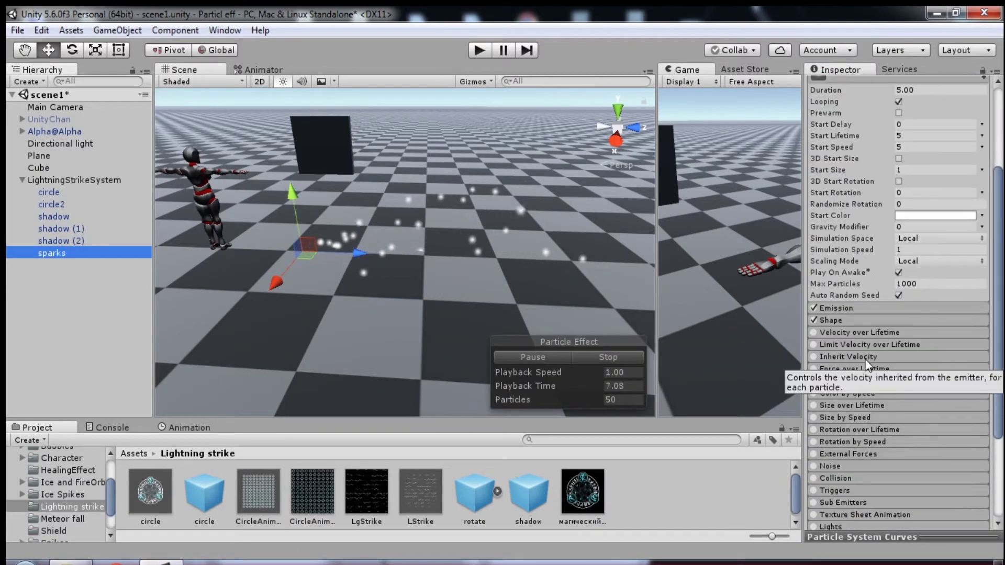
scroll(858, 409, "up", 4)
scroll(856, 403, "up", 2)
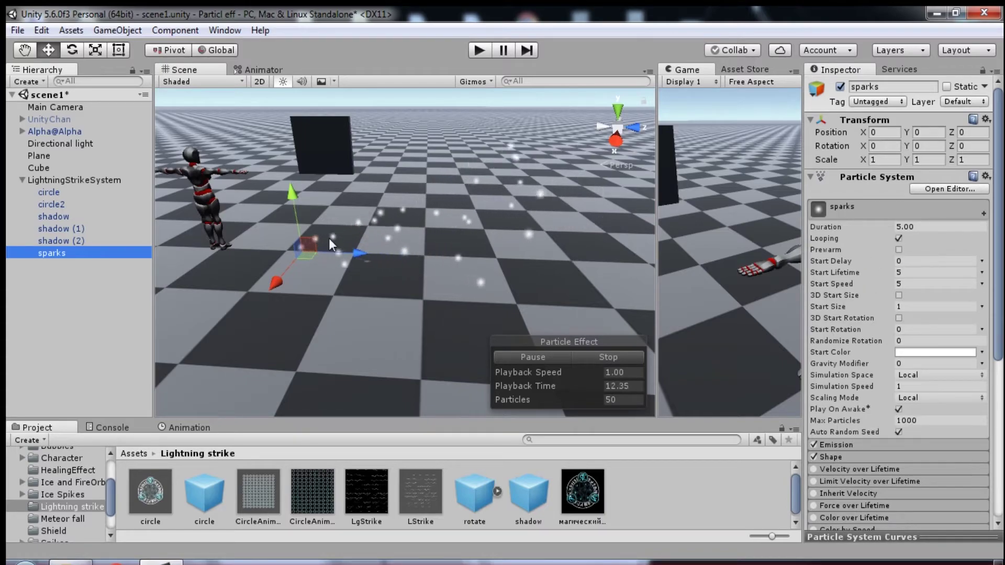
left_click(861, 456)
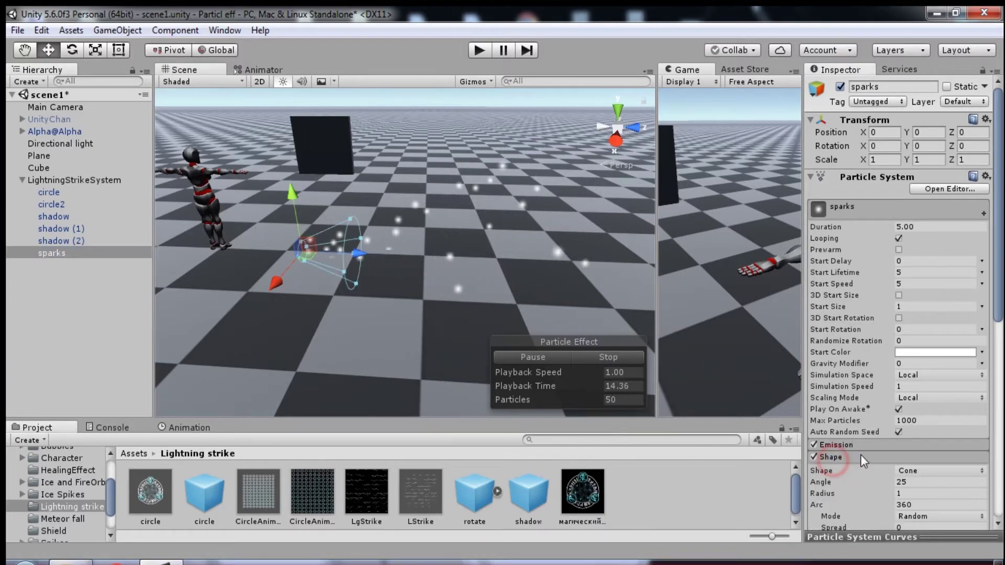
left_click(916, 471)
left_click(887, 331)
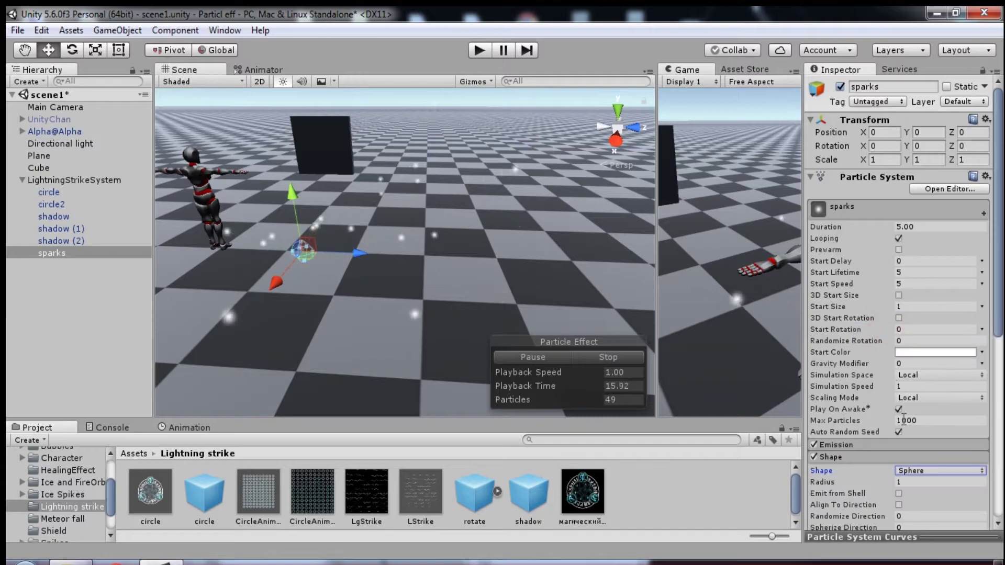
left_click(909, 482)
type("0")
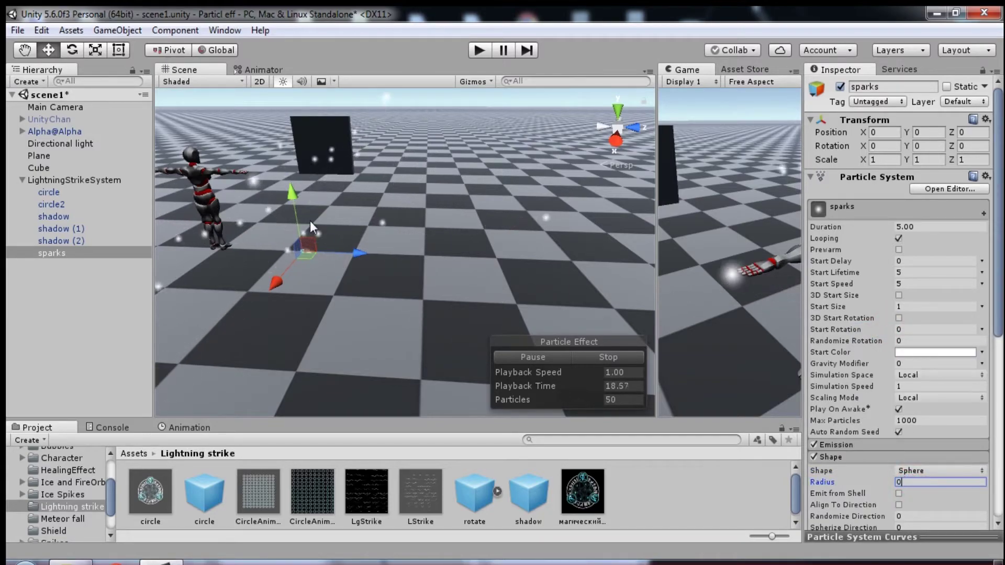
left_click(922, 132)
type("6")
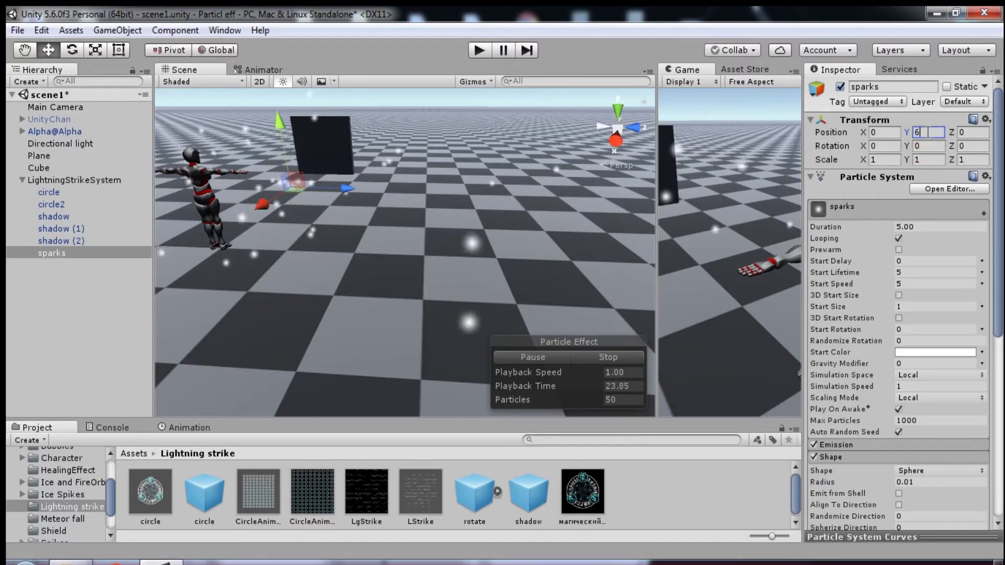
left_click_drag(474, 178, 488, 122, "alt")
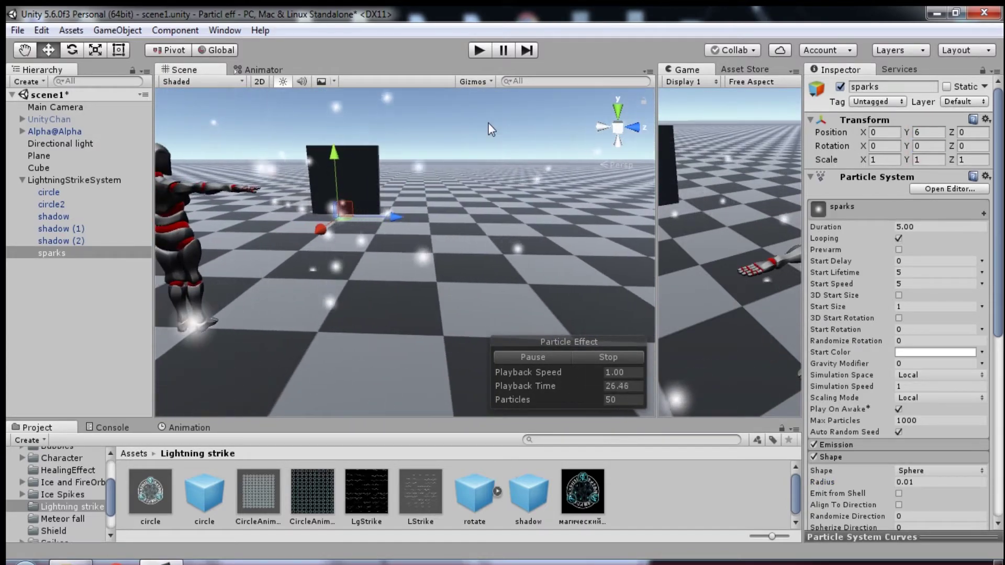
Set sparks Max Particles 400, Rate over Time 400 and Duration 1
left_click(919, 420)
type("400")
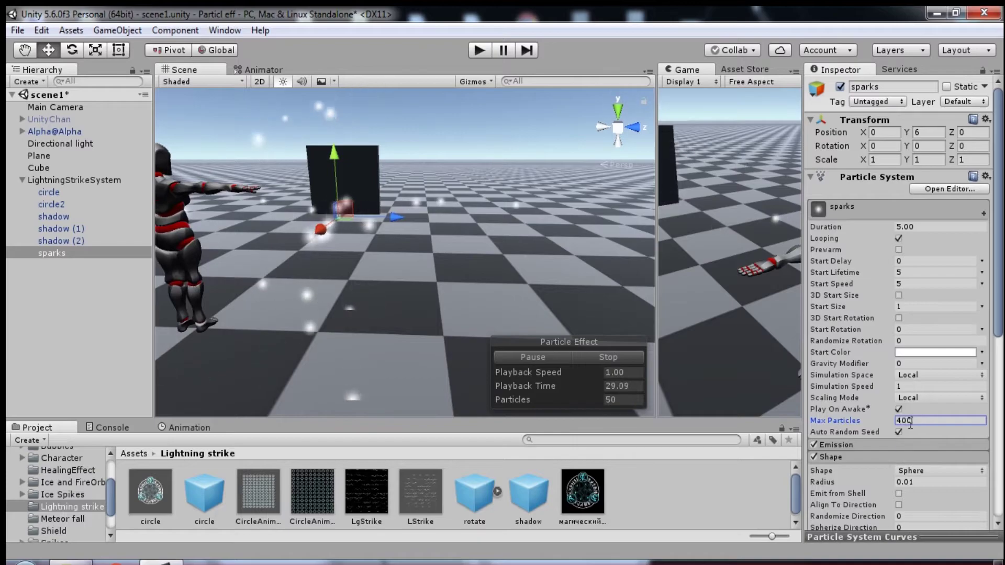
left_click(851, 444)
left_click(911, 458)
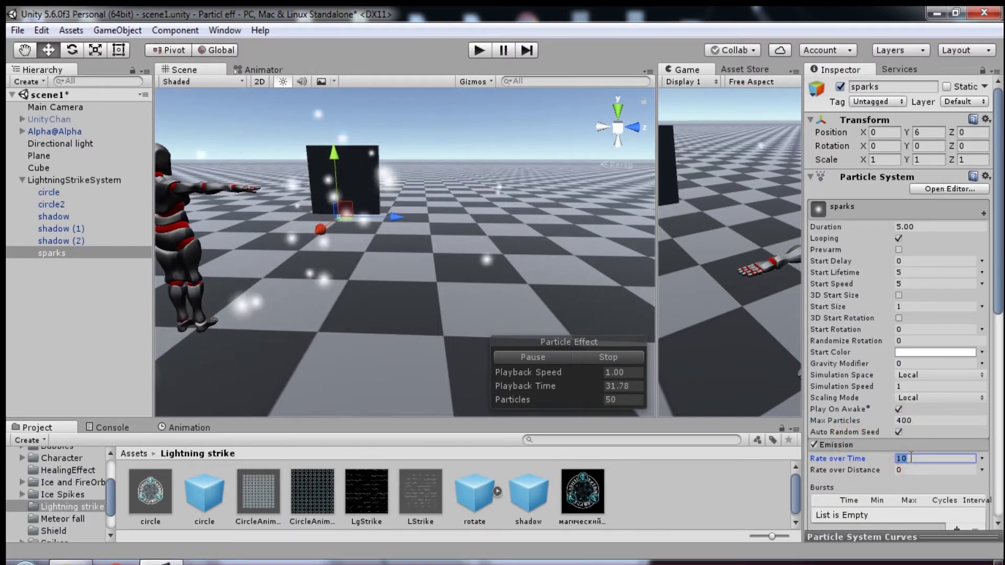
type("400")
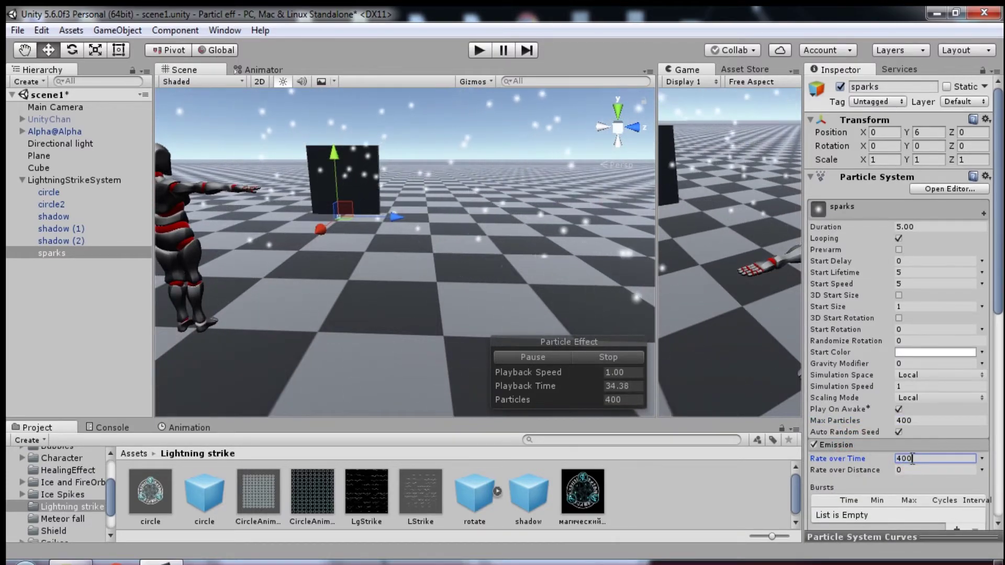
left_click(913, 227)
type("1")
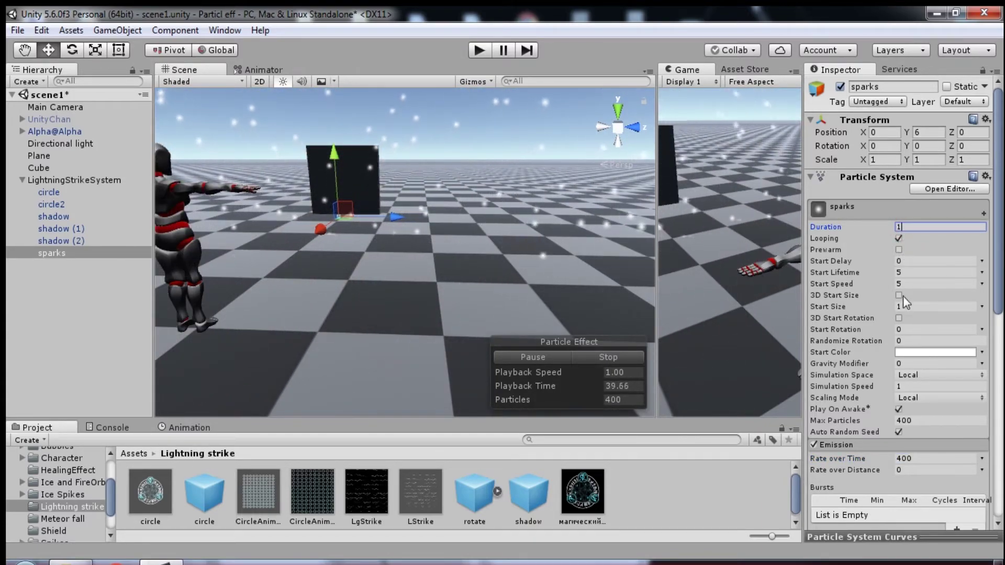
Set sparks Start Lifetime 2, Start Speed 5 and Gravity Modifier 1
left_click(909, 273)
type("2")
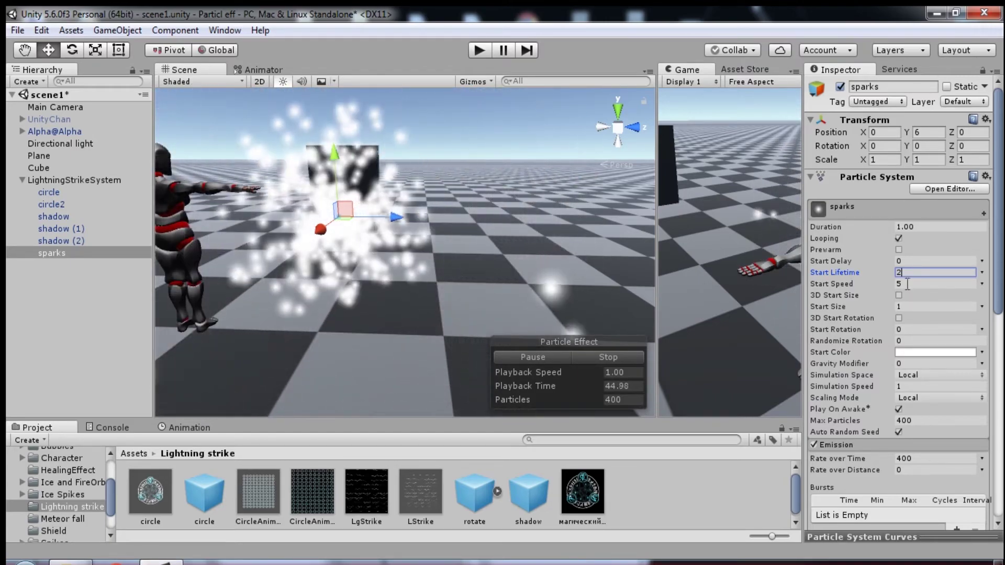
left_click(909, 285)
type("1")
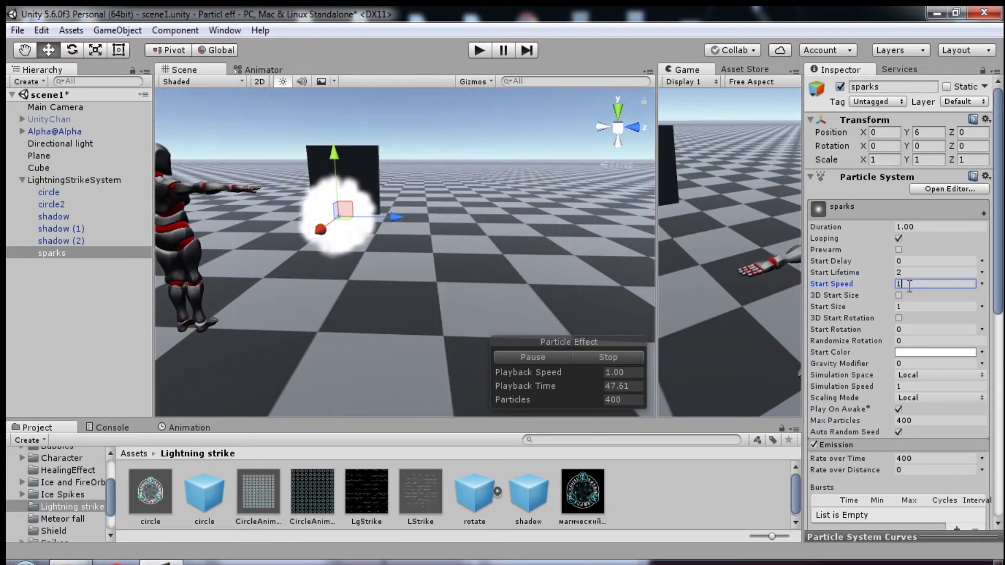
key("BackSpace")
type("5")
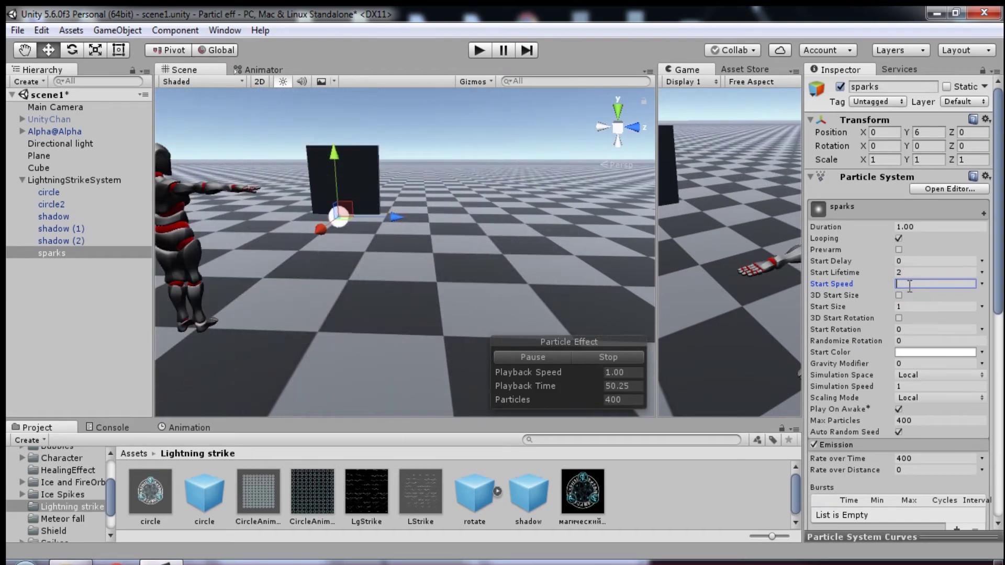
left_click(913, 362)
type("1")
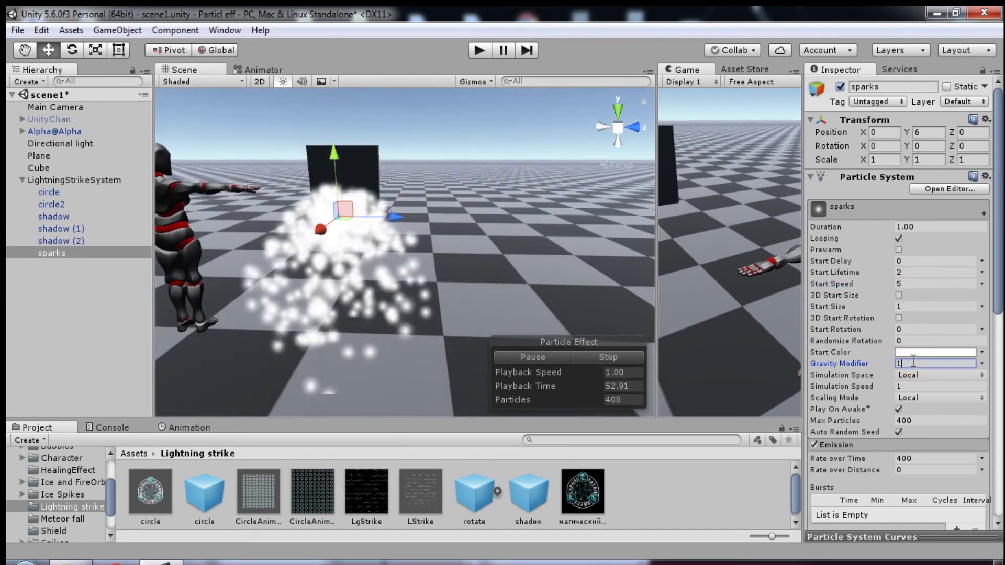
scroll(900, 383, "down", 10)
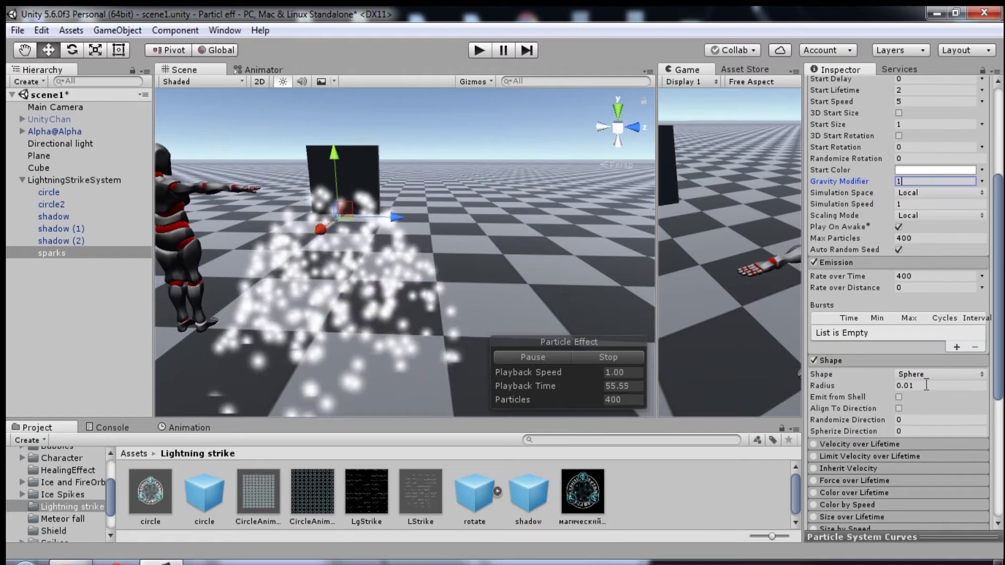
Enable World Collision on the sparks with Bounce 0.2
left_click(815, 363)
left_click(831, 364)
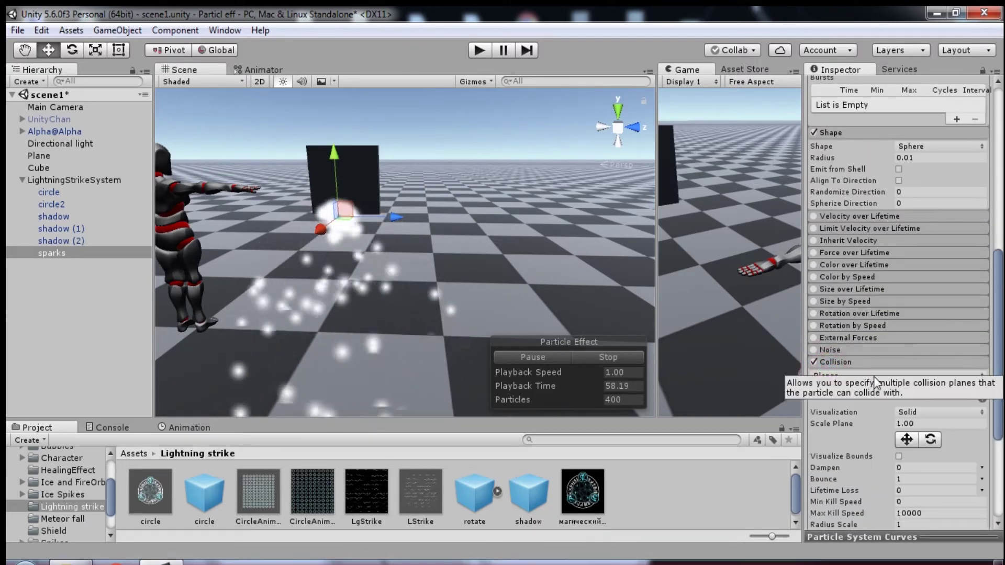
left_click(842, 377)
left_click(847, 407)
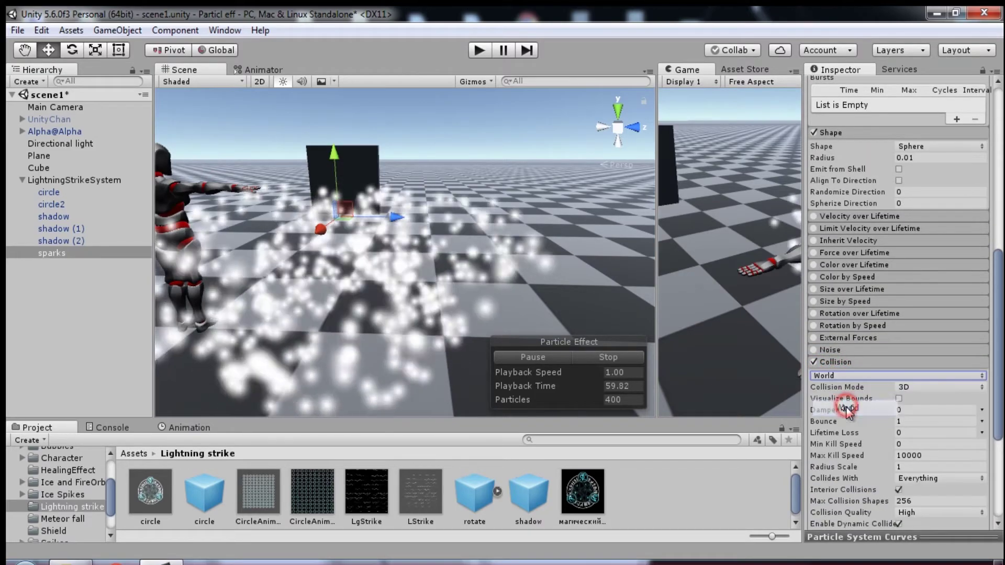
scroll(900, 387, "down", 2)
left_click(901, 376)
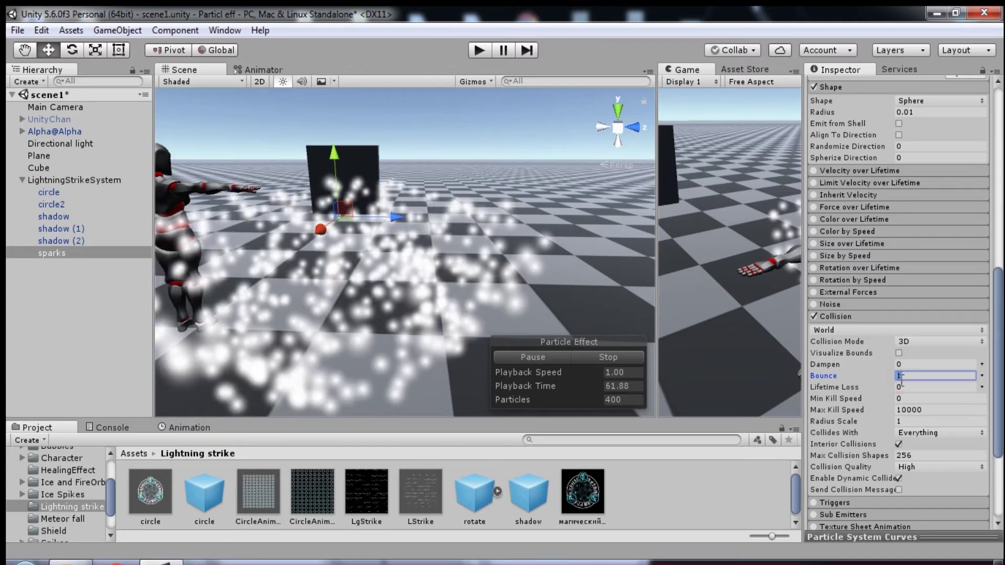
type("0.2")
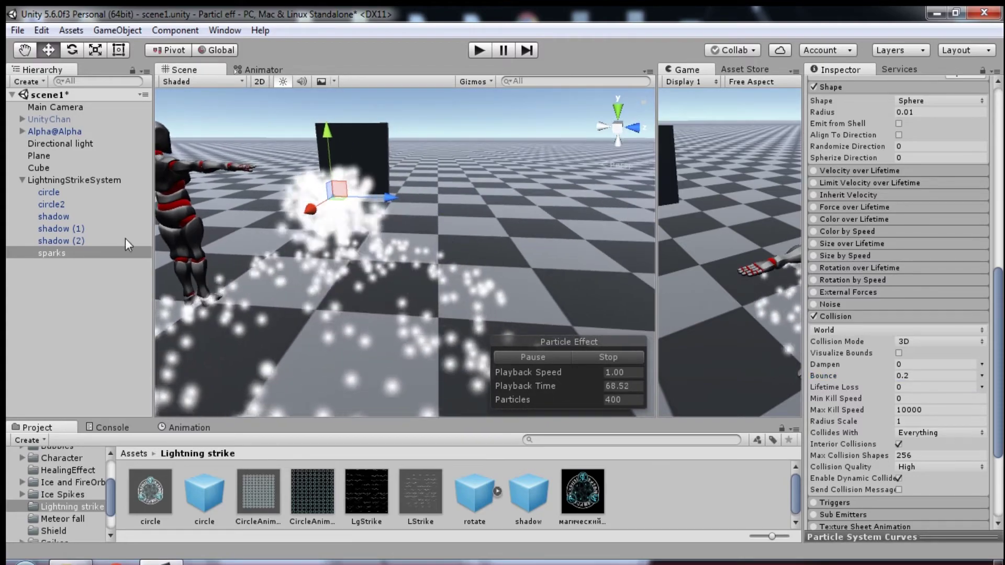
Select circle and restart the whole effect preview
left_click(49, 192)
left_click(600, 358)
left_click(533, 359)
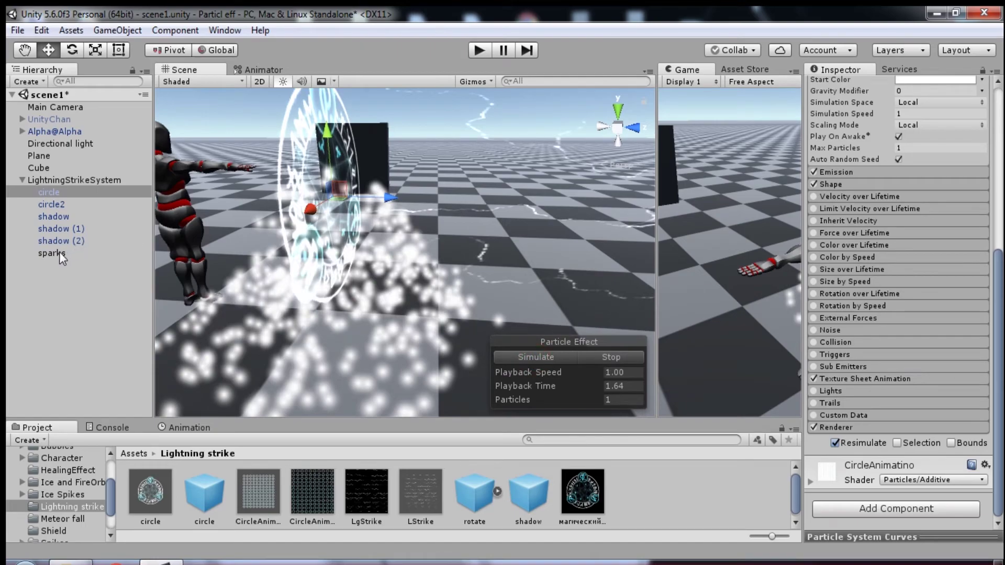
left_click(60, 254)
left_click(536, 359)
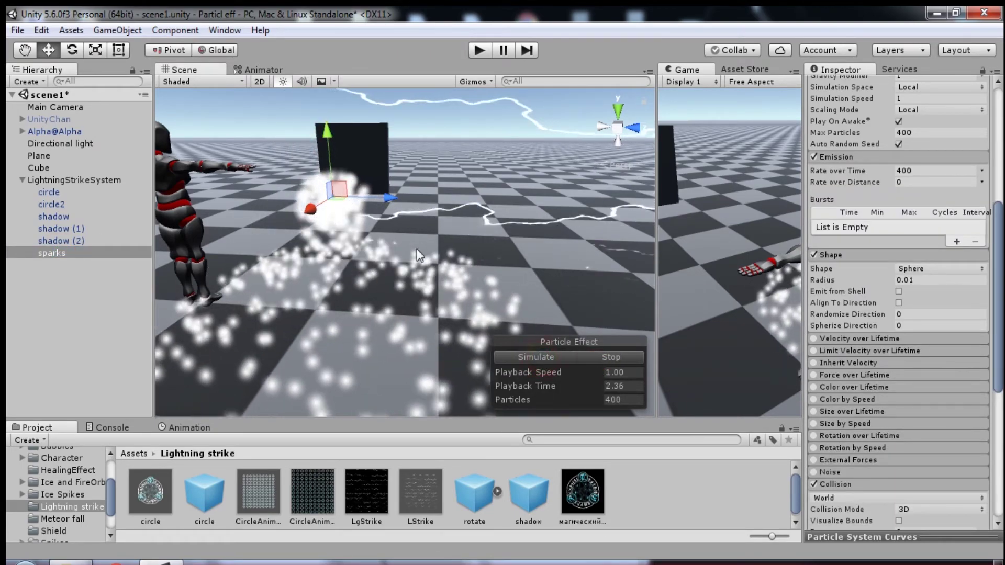
left_click_drag(406, 203, 313, 272, "alt")
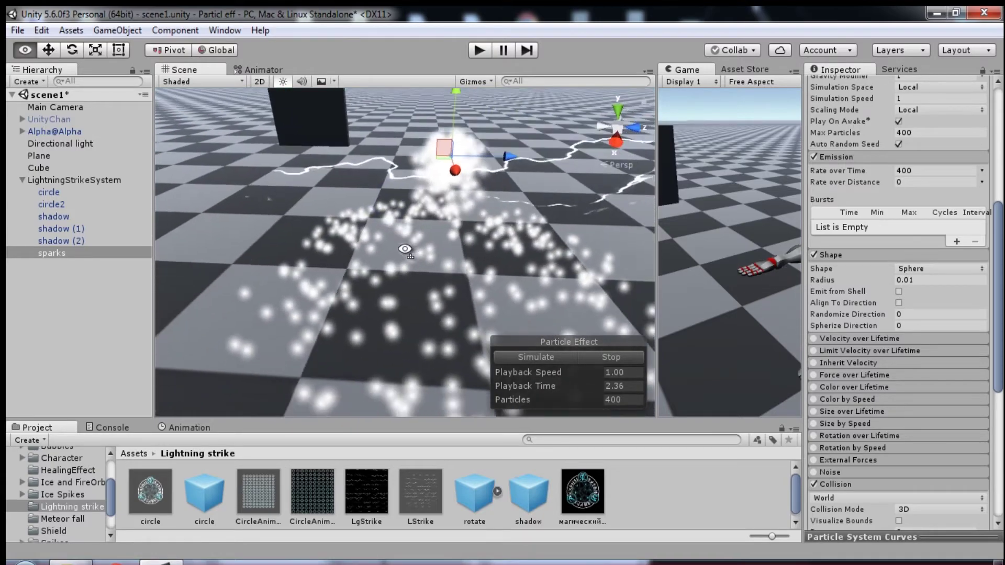
middle_click_drag(331, 213, 555, 228)
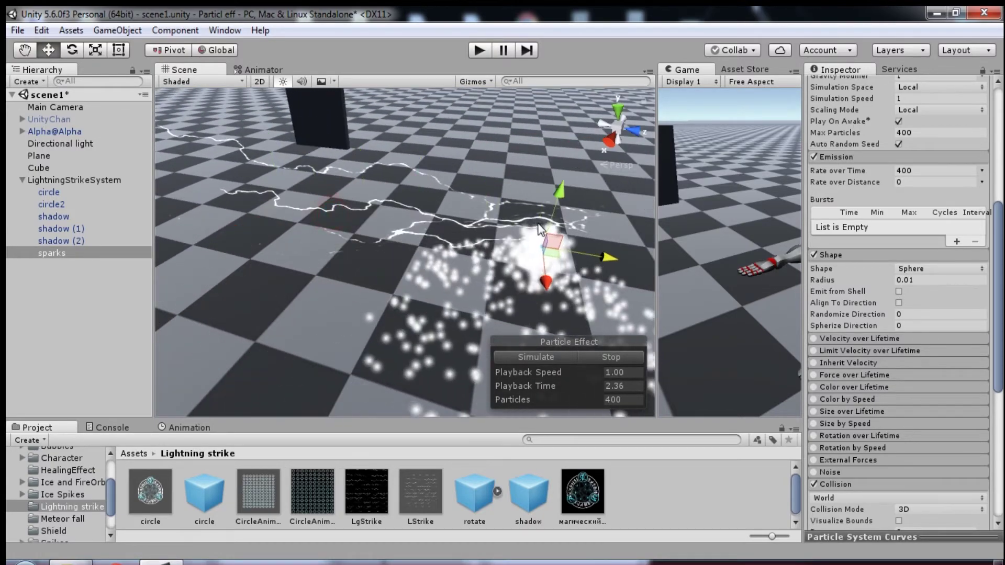
left_click_drag(554, 228, 441, 233, "alt")
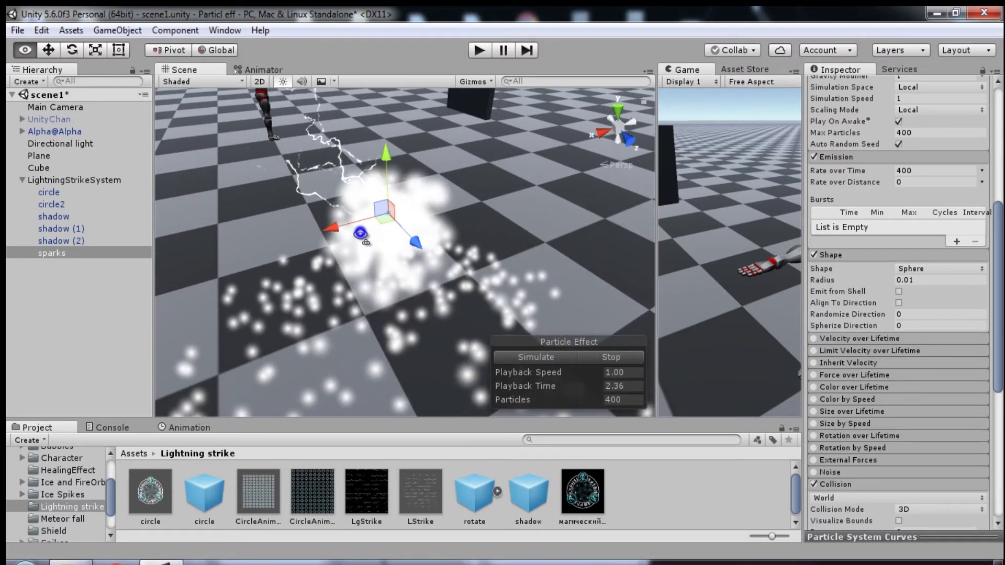
mouse_move(441, 232)
left_mouse_down("alt")
mouse_move(502, 241)
mouse_move(545, 294)
left_mouse_up("alt")
left_click(558, 358)
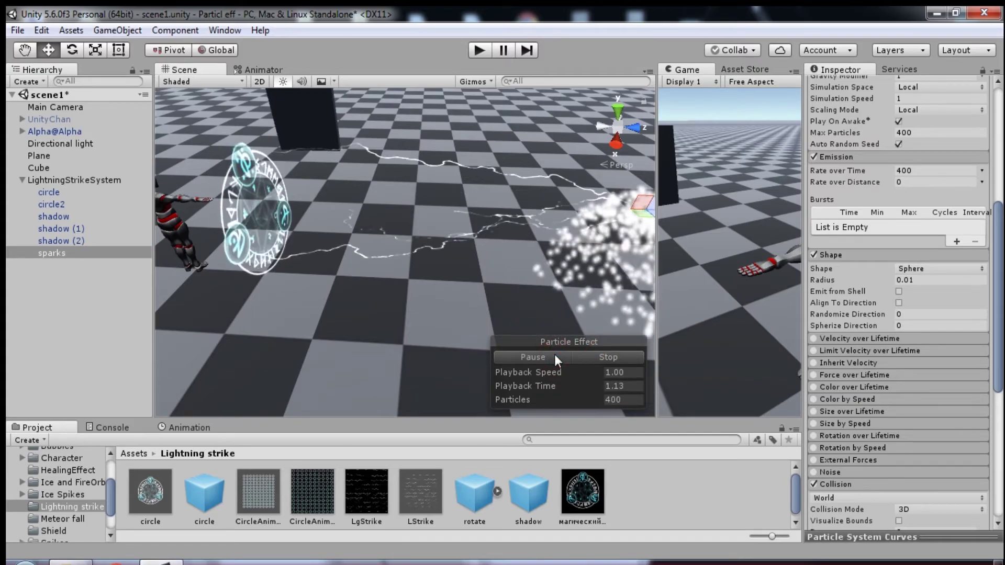
left_click(589, 356)
left_click_drag(523, 280, 566, 331, "alt")
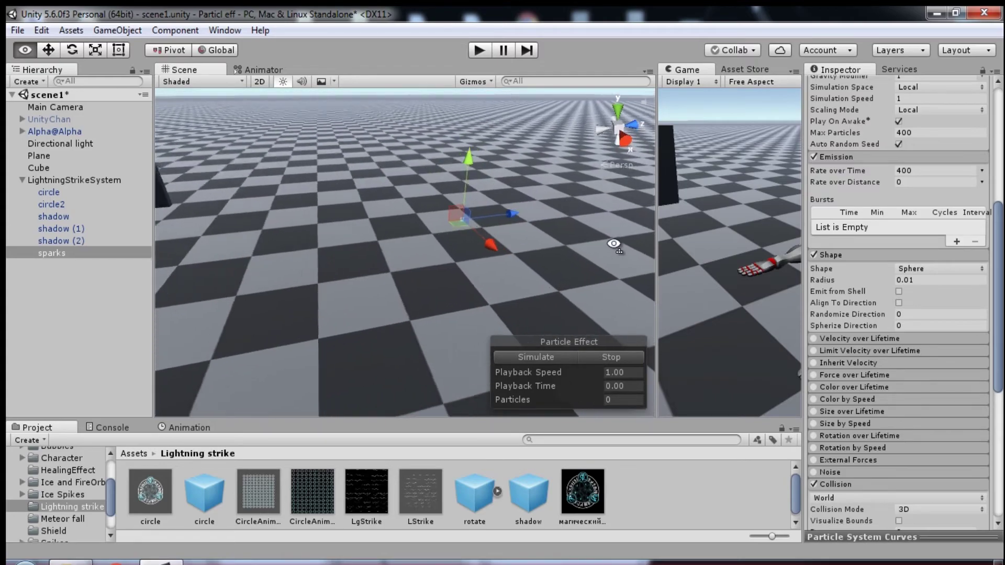
left_click(550, 356)
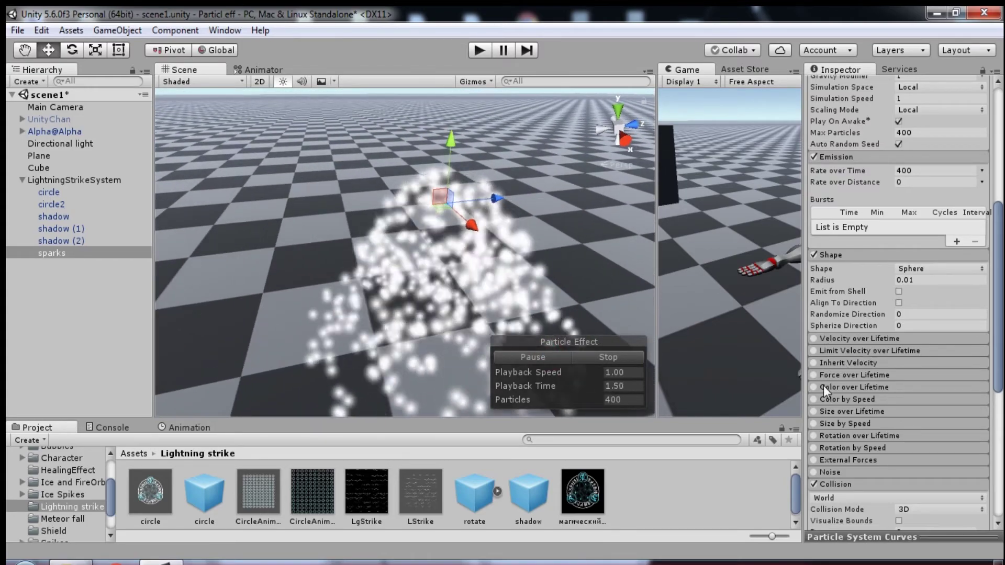
Enable Color over Lifetime with an alpha gradient that fades to transparent after about 71%
left_click(814, 387)
left_click(937, 401)
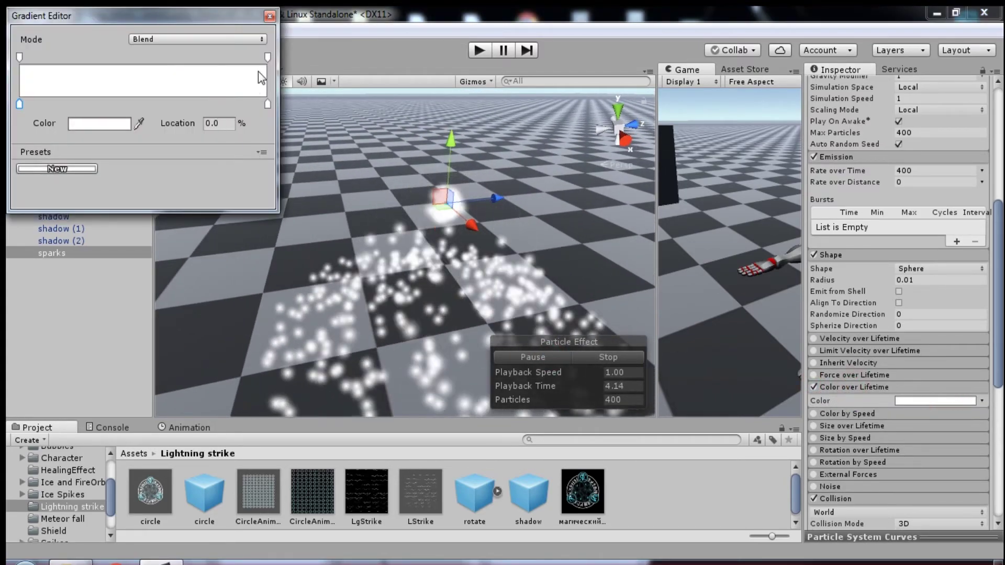
left_click(268, 57)
mouse_move(118, 124)
left_mouse_down()
mouse_move(68, 123)
mouse_move(116, 124)
left_mouse_up()
left_click(129, 58)
left_click_drag(129, 57, 102, 58)
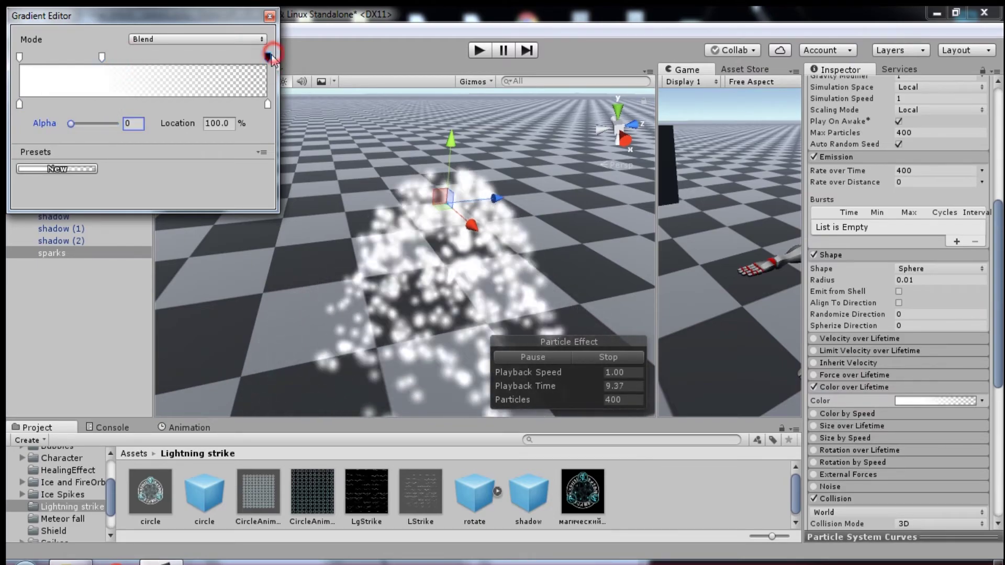
left_click_drag(268, 57, 200, 61)
scroll(885, 233, "up", 5)
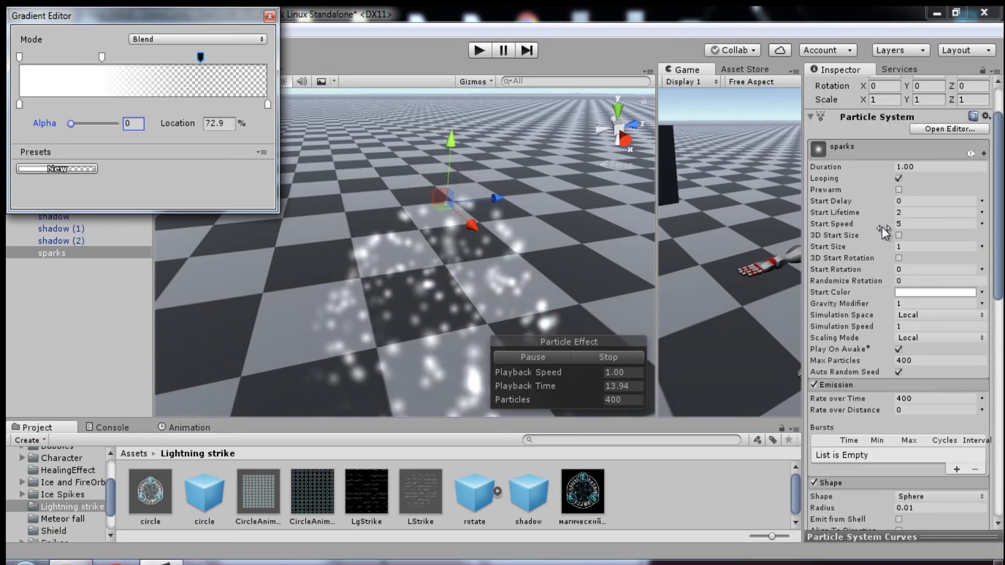
Set sparks Start Size to Random Between Two Constants 0.5 and 0.1
left_click(907, 246)
type("0.")
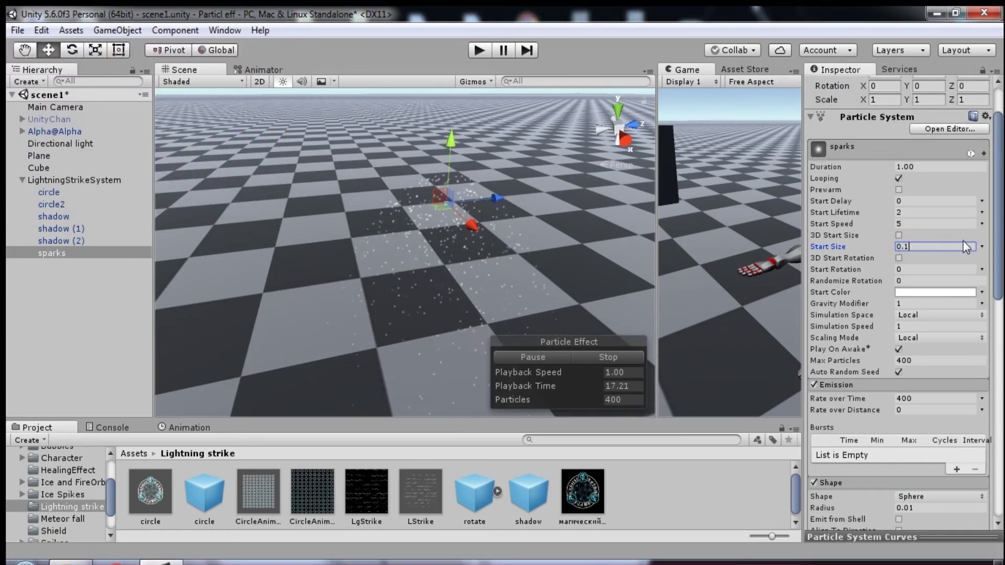
left_click(984, 248)
left_click(934, 294)
type("0.5")
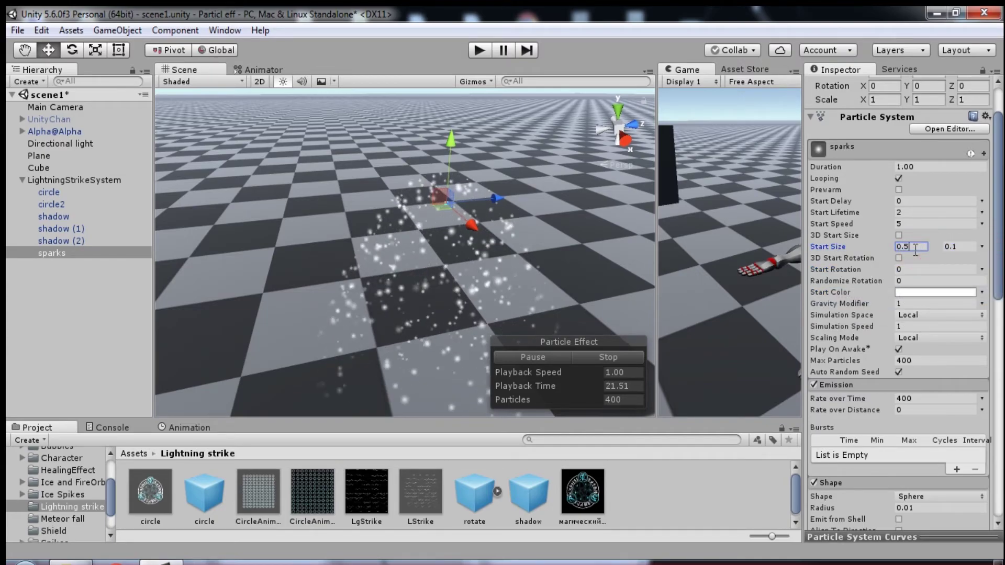
left_click_drag(366, 243, 386, 239, "alt")
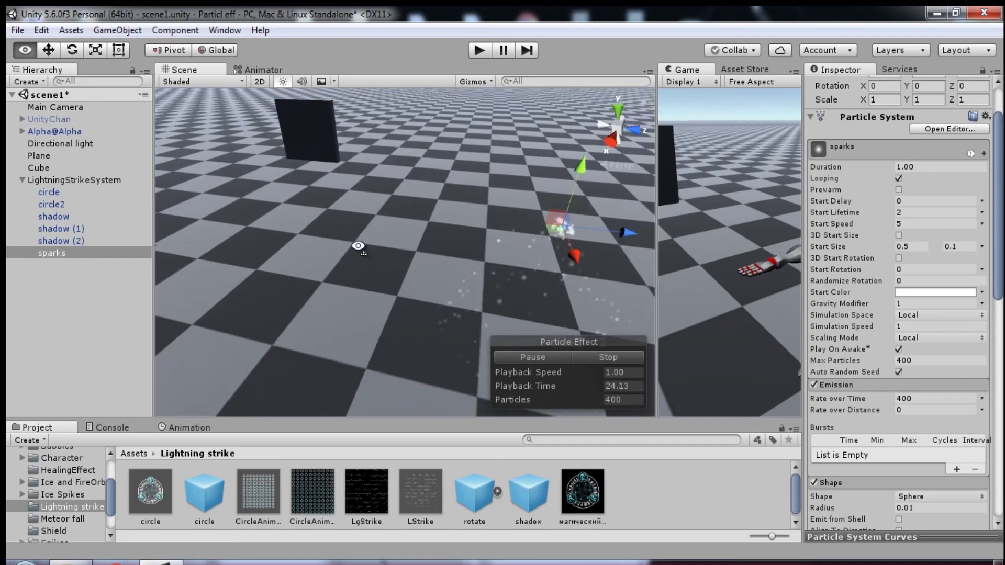
left_click(65, 281)
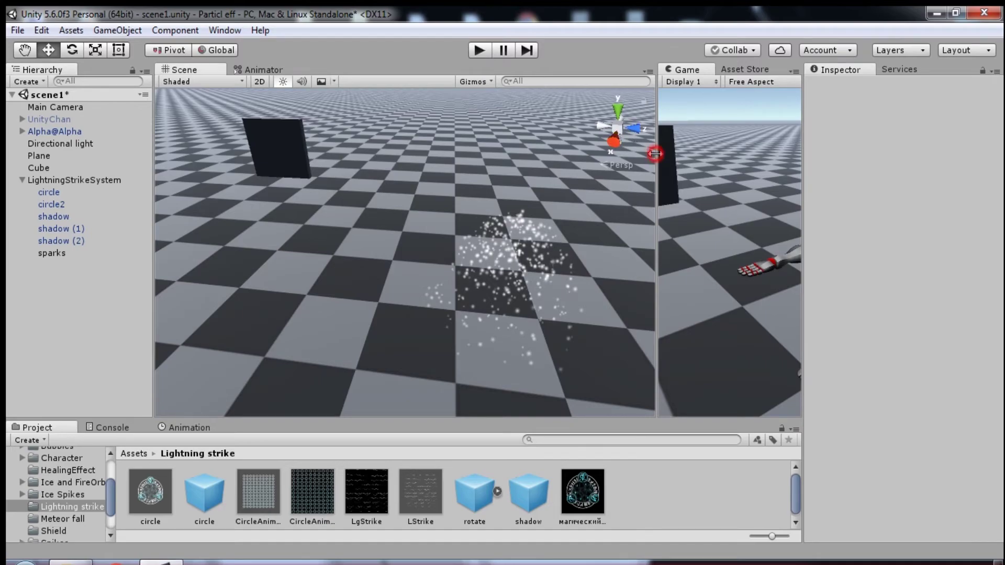
Give the sparks a Start Delay of 2 seconds
left_click_drag(655, 153, 645, 153)
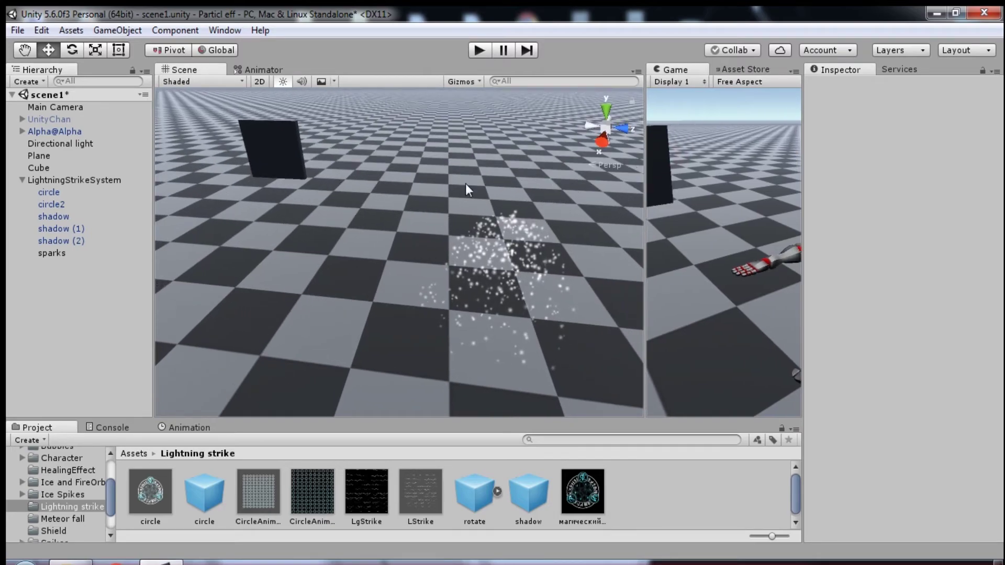
left_click(66, 181)
mouse_move(448, 220)
left_mouse_down("alt")
mouse_move(536, 217)
mouse_move(519, 217)
left_mouse_up("alt")
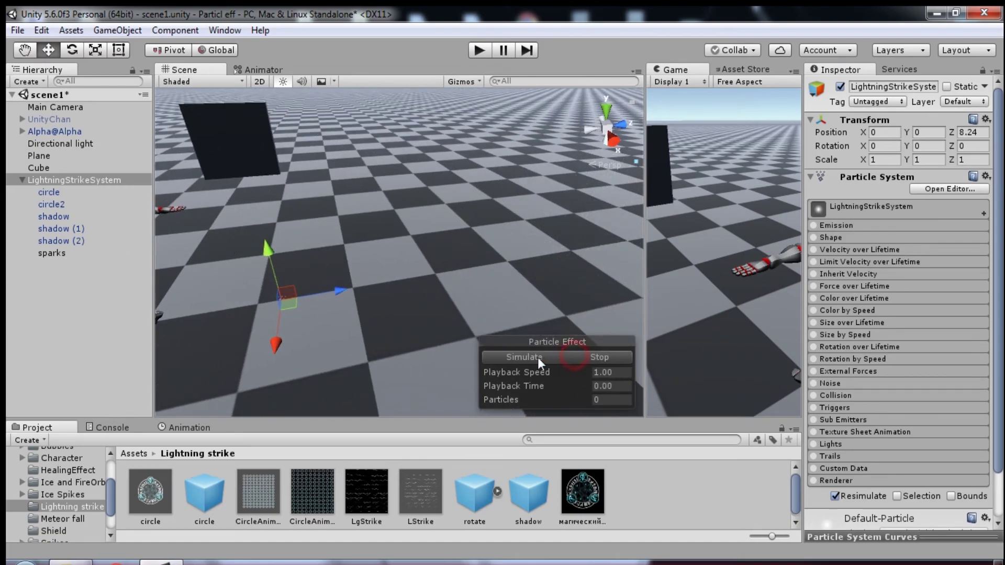
left_click(71, 254)
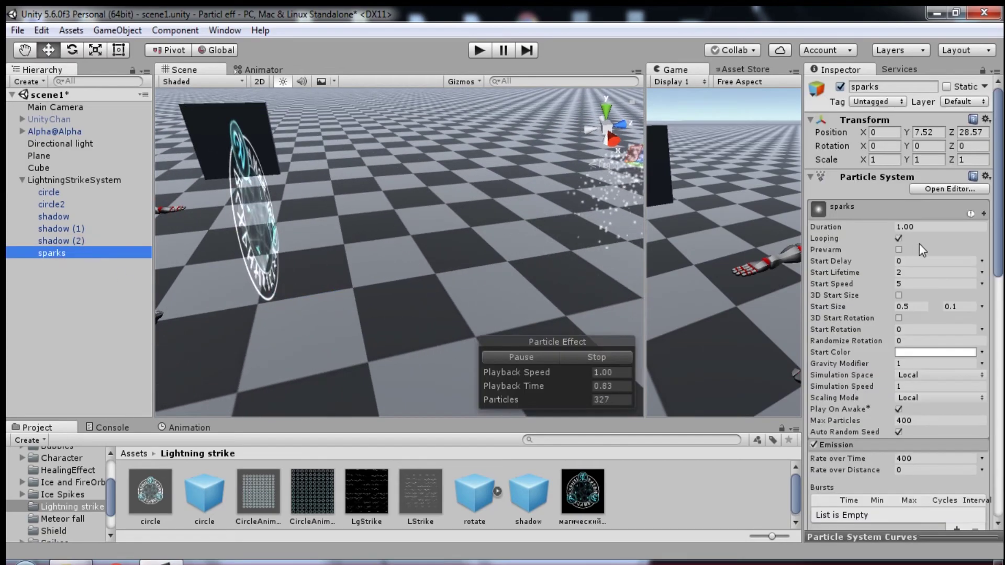
left_click(928, 261)
type("2")
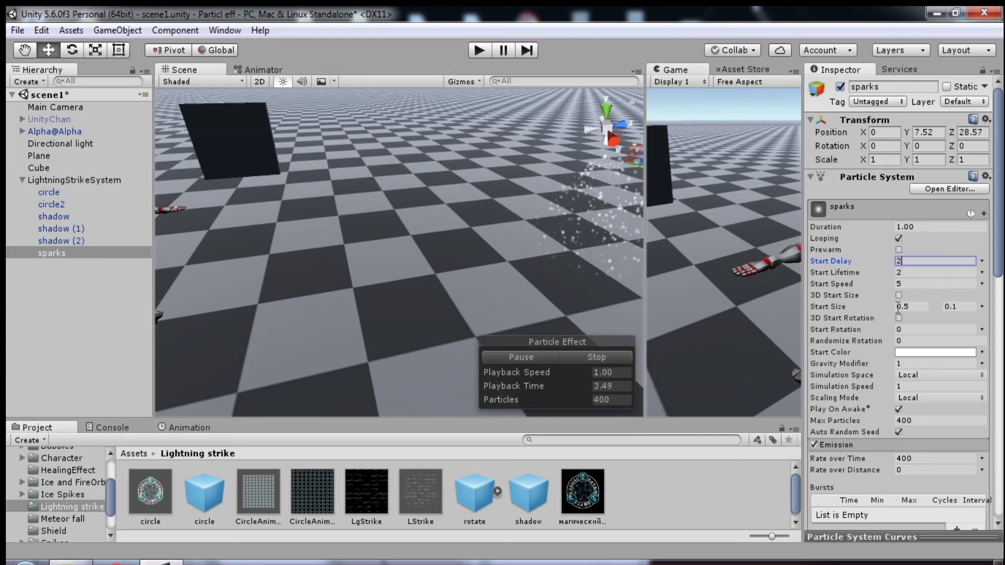
Stop and replay the preview to check the delayed sparks
scroll(898, 307, "down", 3)
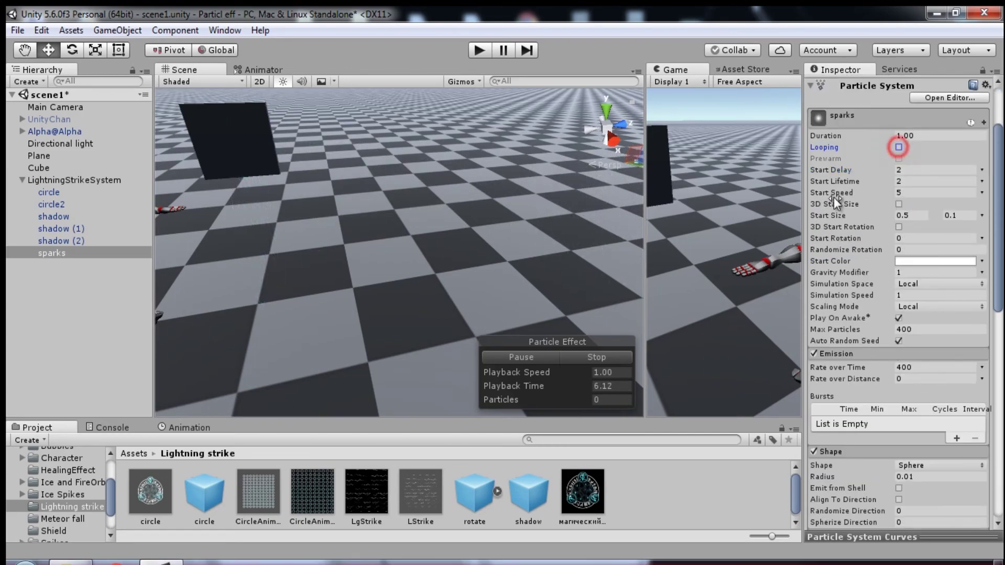
right_click_drag(432, 240, 486, 202)
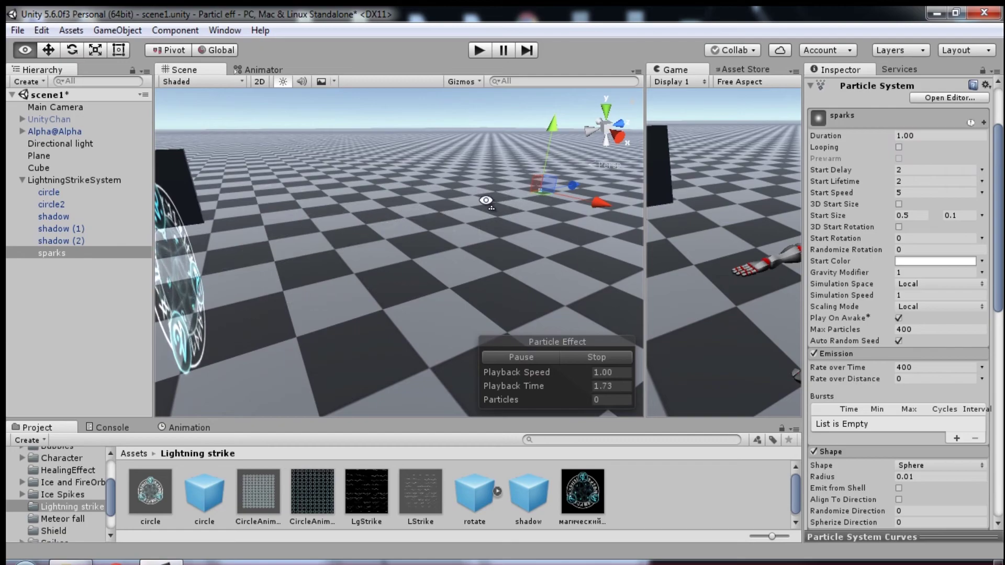
left_click(600, 356)
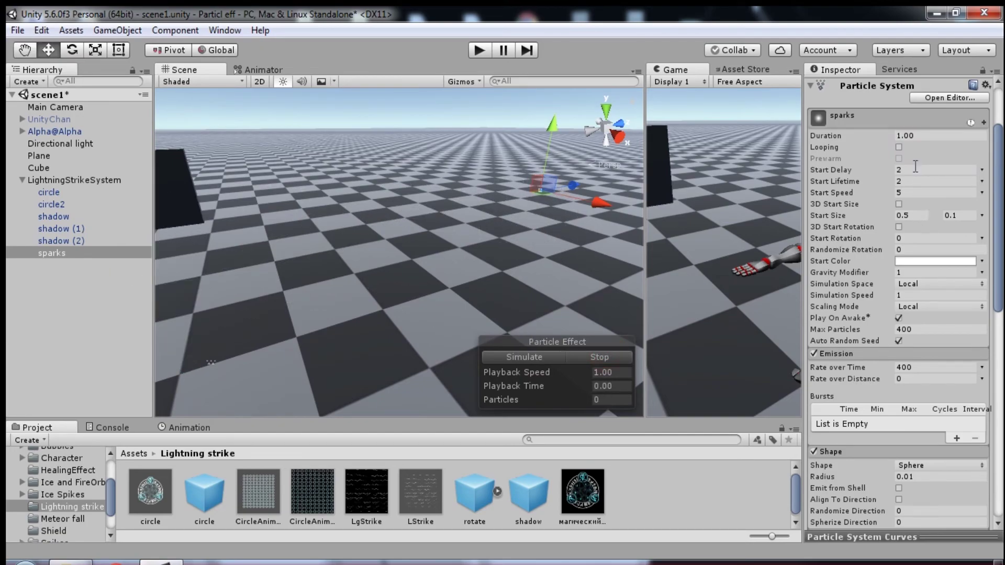
type("1")
left_click(513, 359)
Preview the full LightningStrikeSystem effect, then enter Play mode with Ctrl+P
left_click(46, 333)
right_click_drag(453, 228, 506, 100)
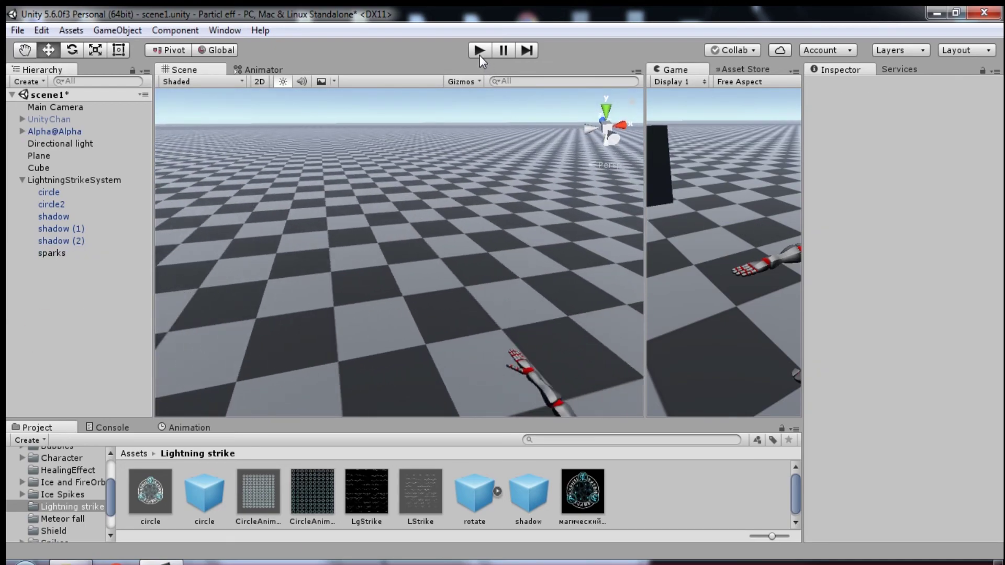
right_click_drag(530, 303, 508, 283)
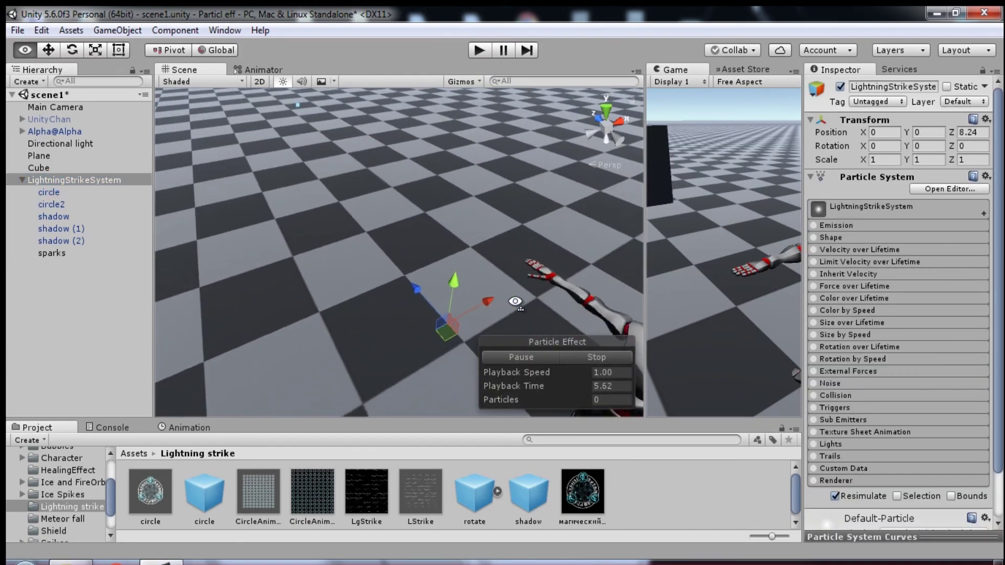
left_click(532, 357)
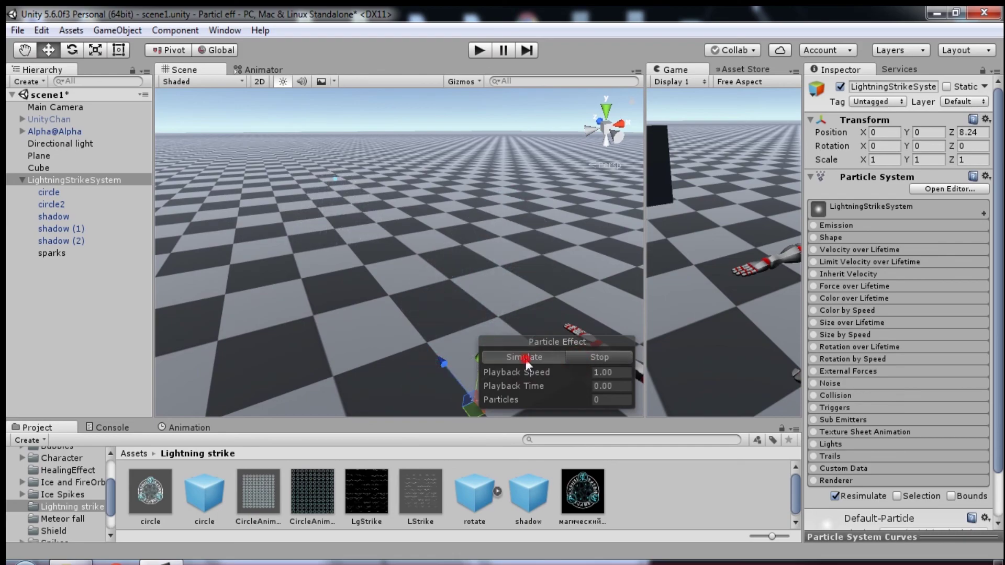
right_click_drag(555, 304, 533, 277)
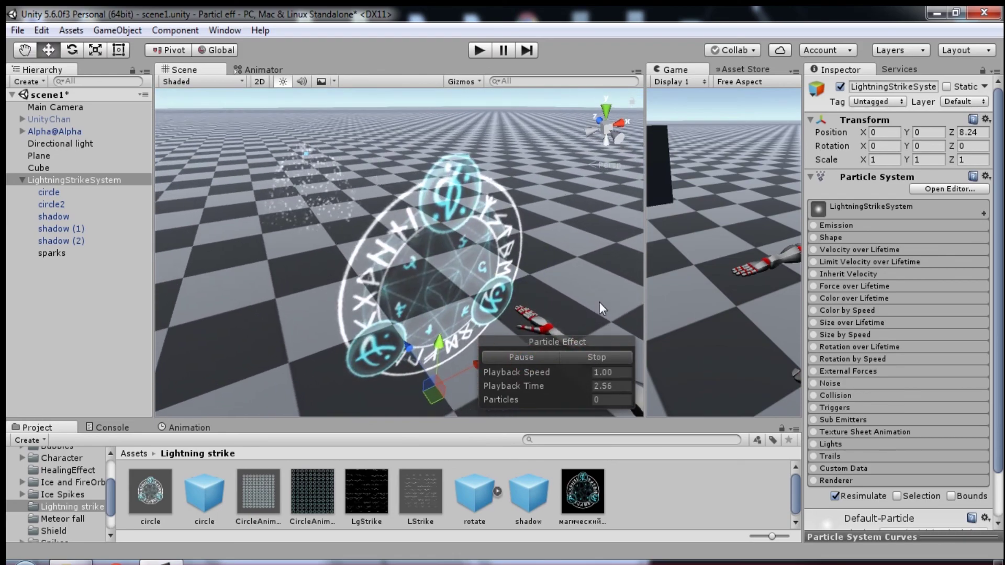
key("ctrl+p")
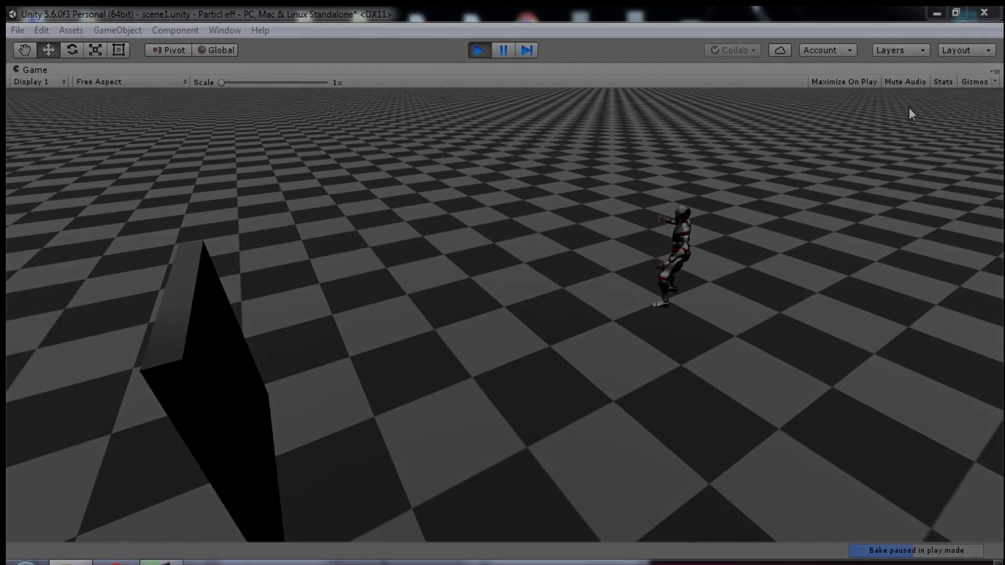